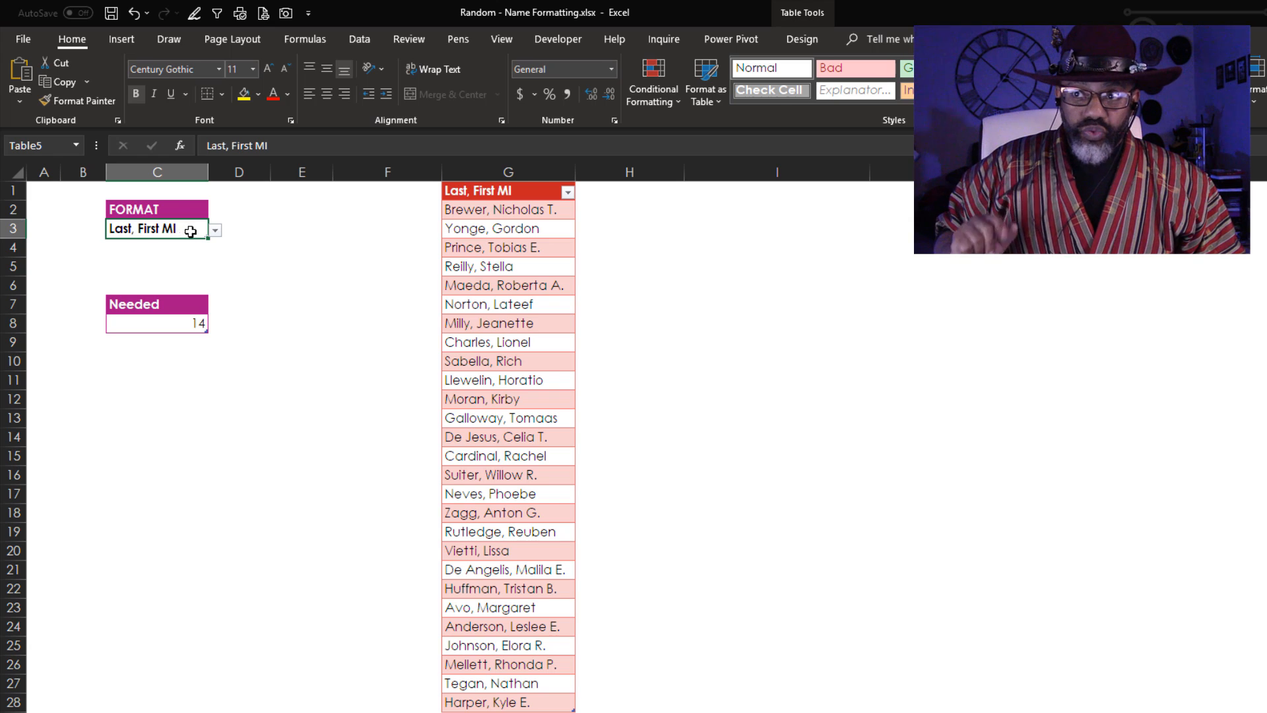
# Change the FORMAT cell to "Last, First" and refresh the random name list.
pyautogui.click(217, 232)
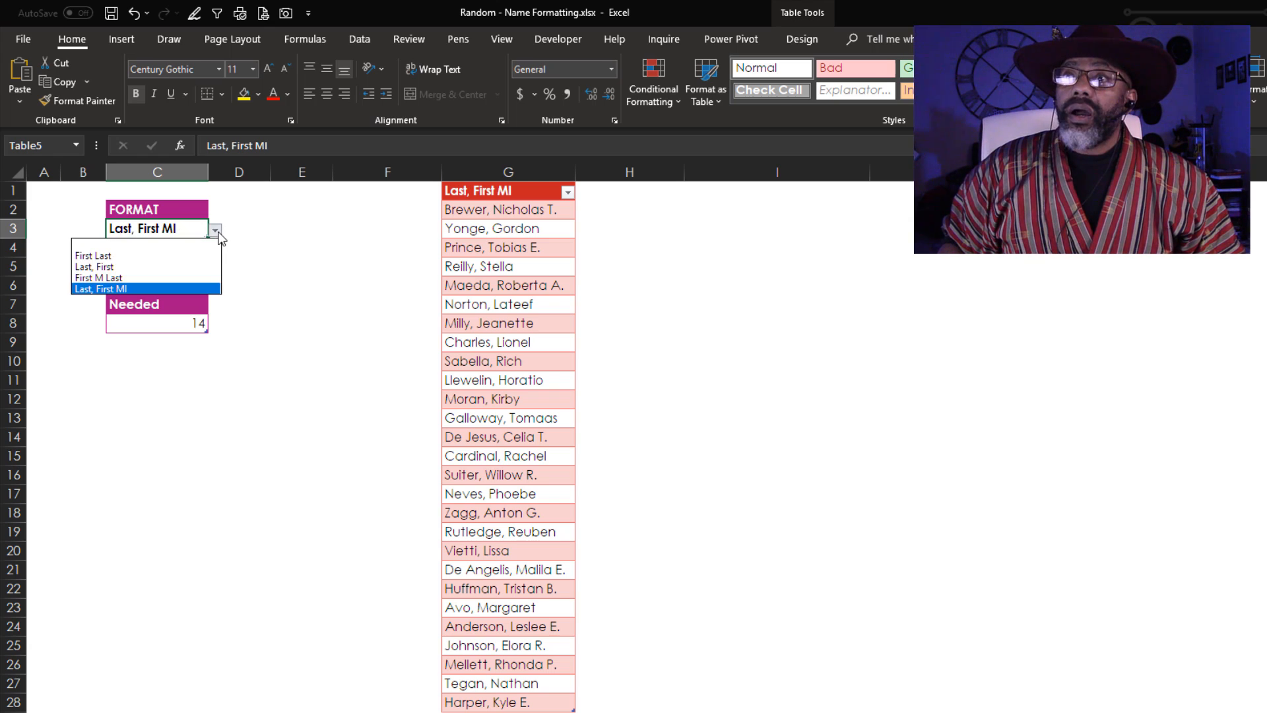
pyautogui.click(201, 267)
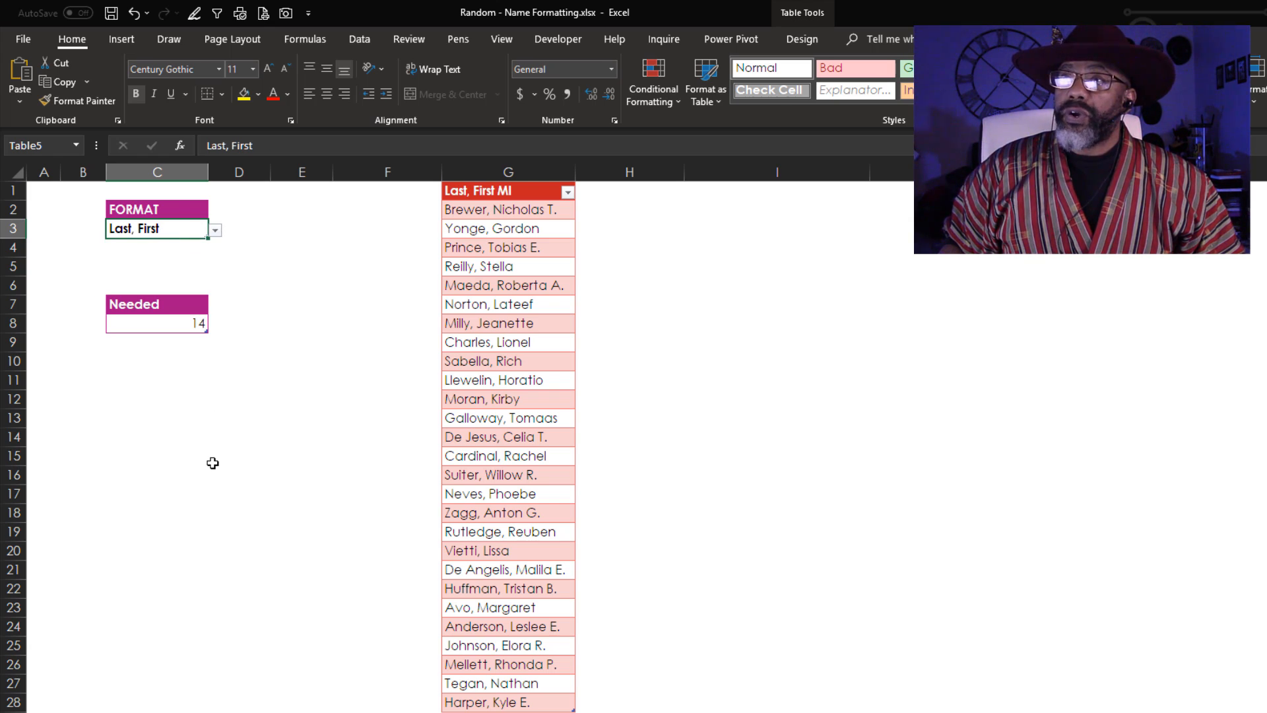
pyautogui.click(355, 41)
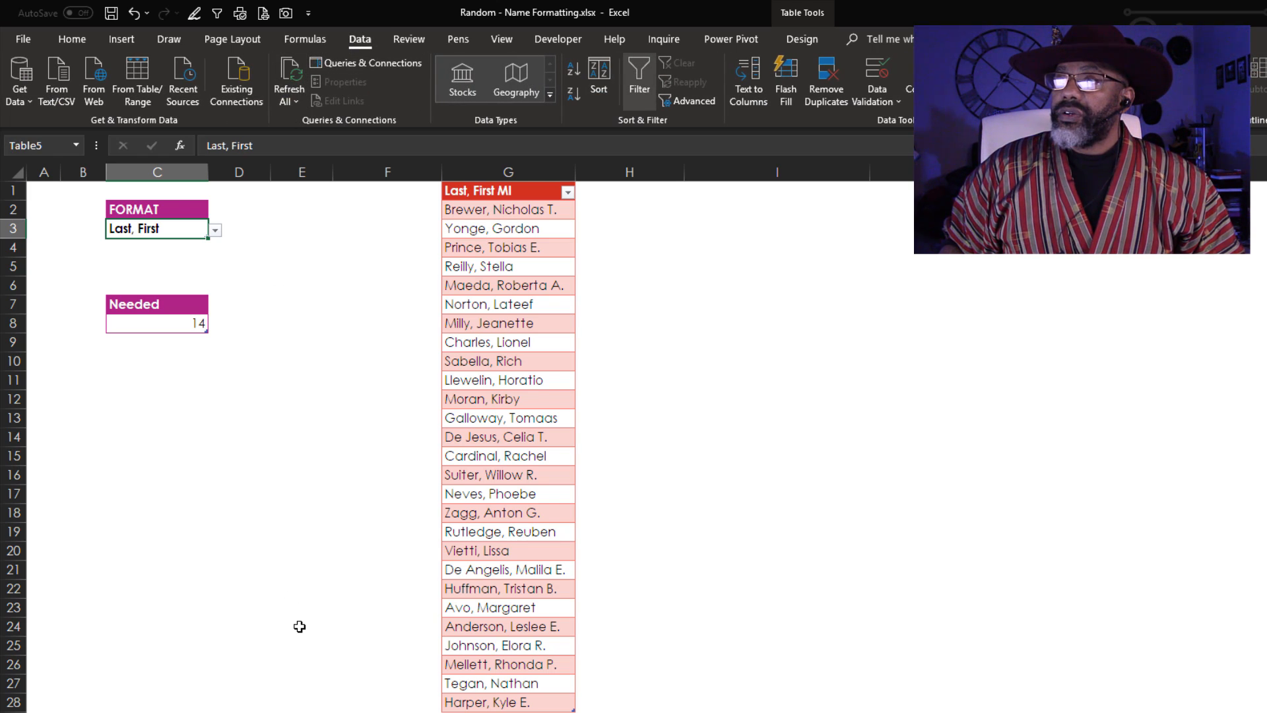
pyautogui.click(523, 644)
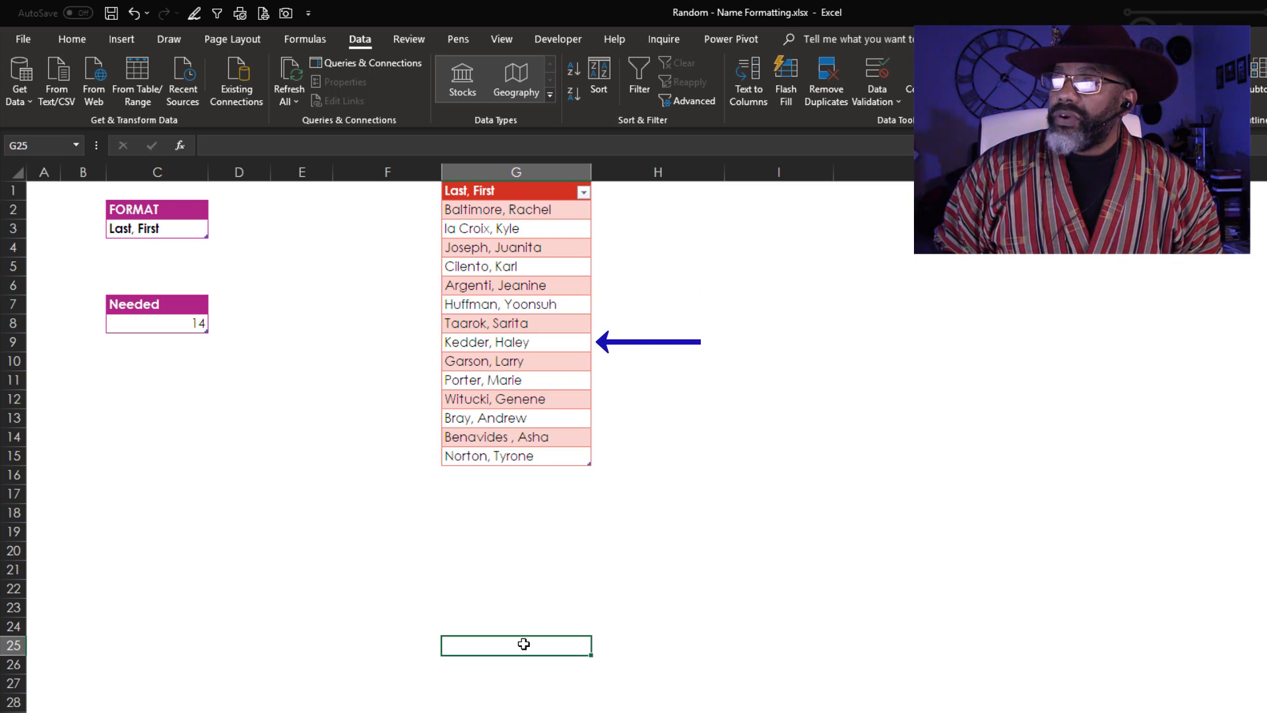
pyautogui.click(720, 638)
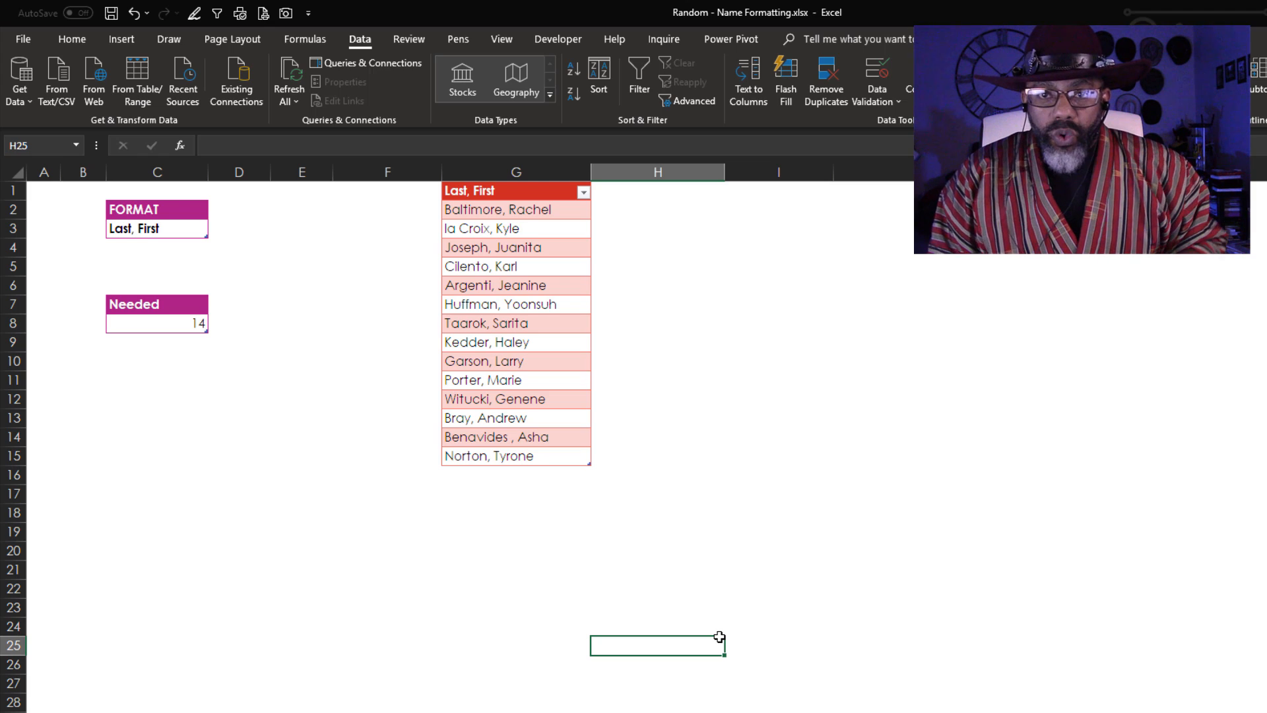
# Review the name format choices offered in the FORMAT cell without changing the selection.
pyautogui.click(195, 230)
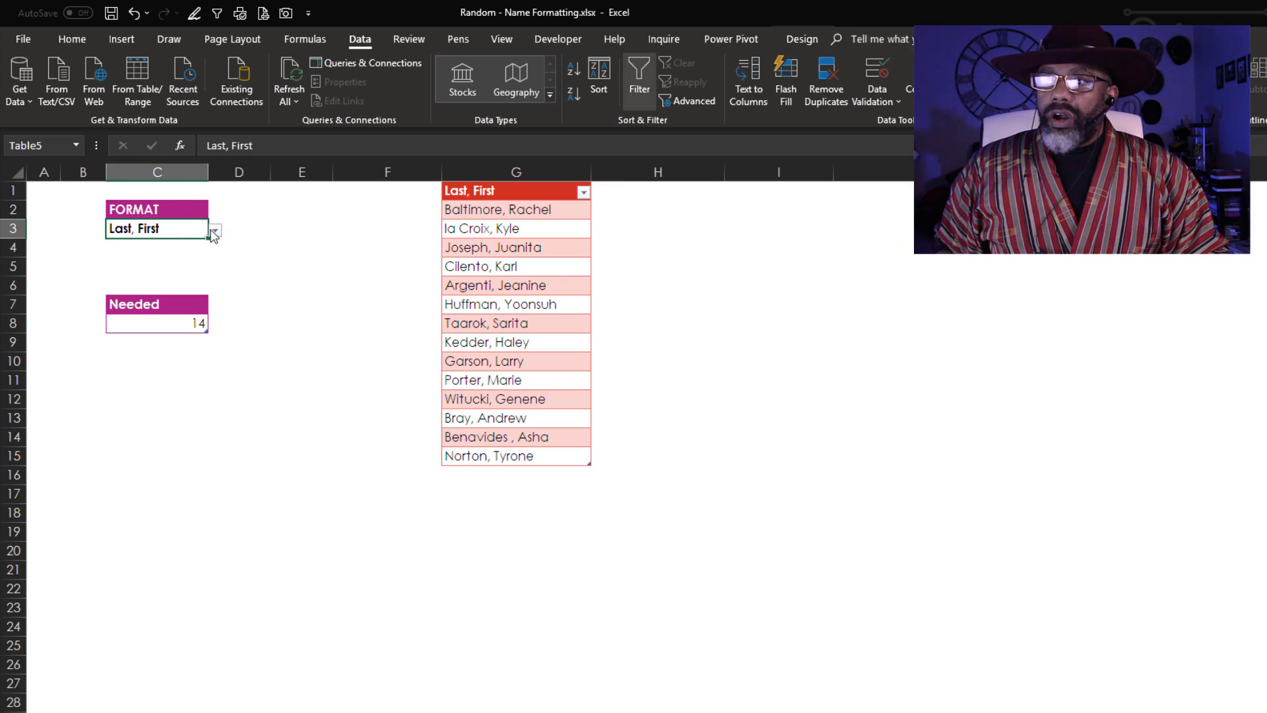
pyautogui.click(215, 230)
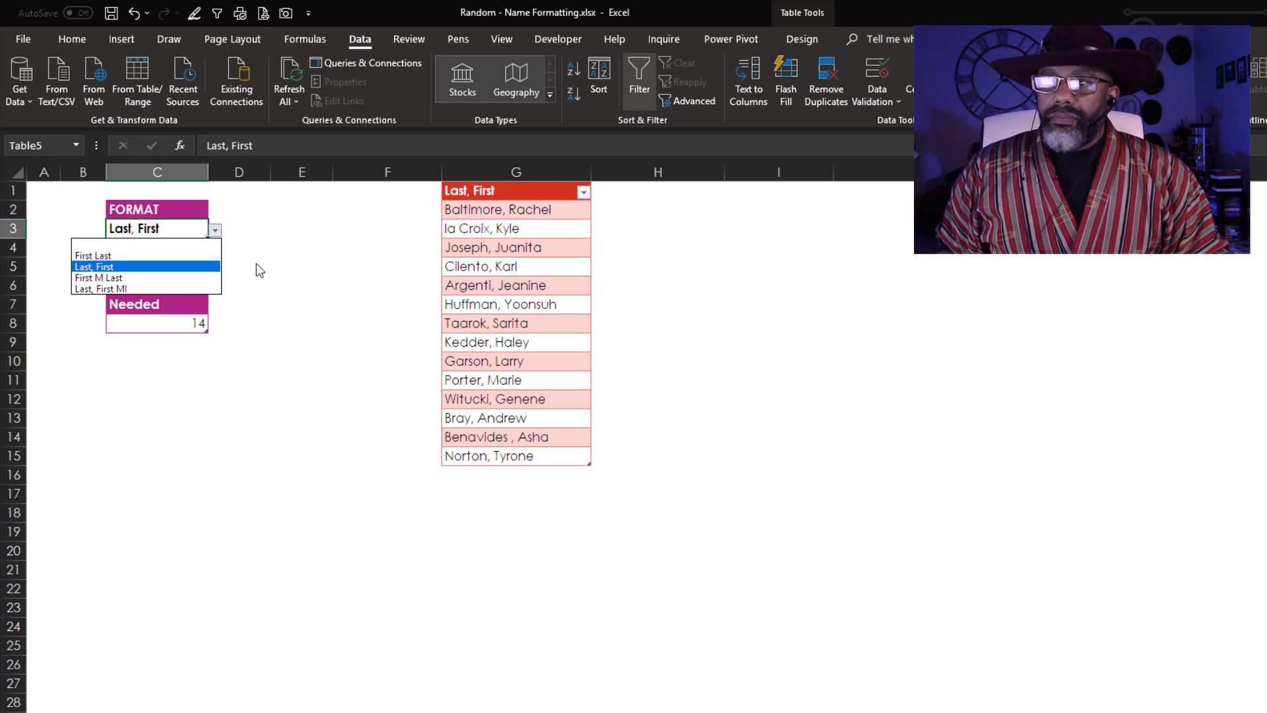
pyautogui.press('Escape')
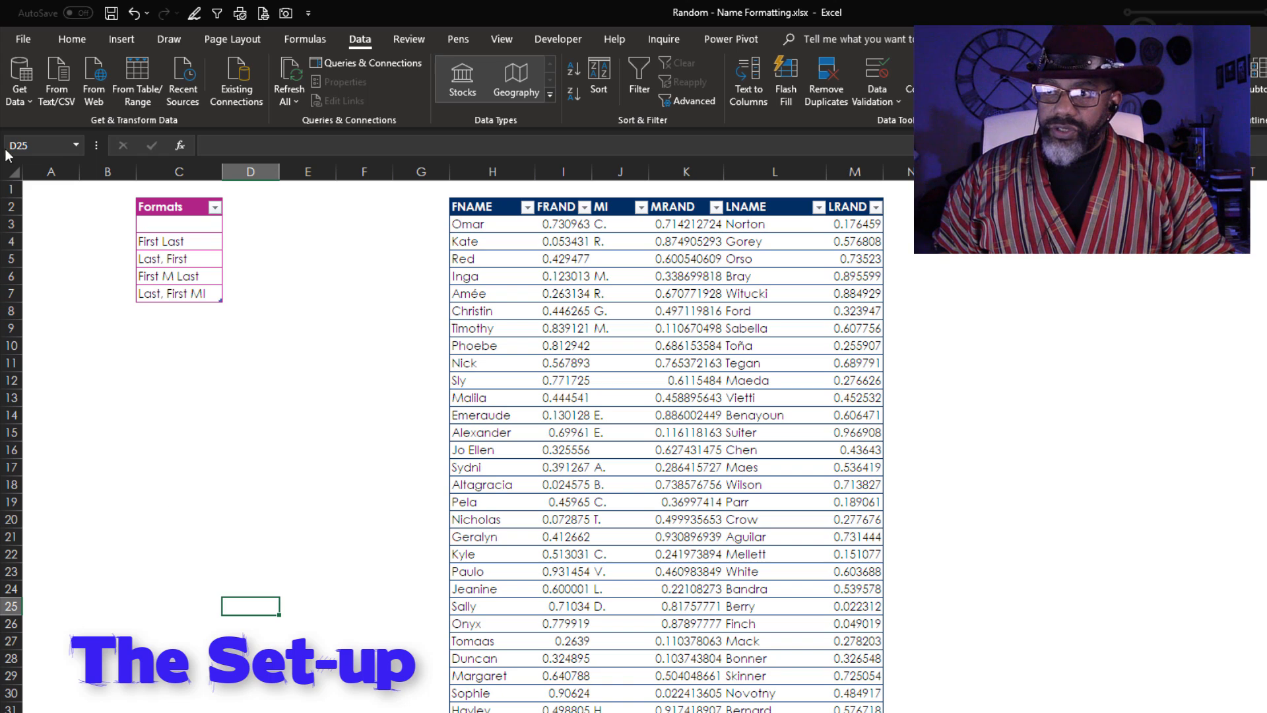
# Go to the fwanted named range to inspect the cells in the Formats table.
pyautogui.click(75, 145)
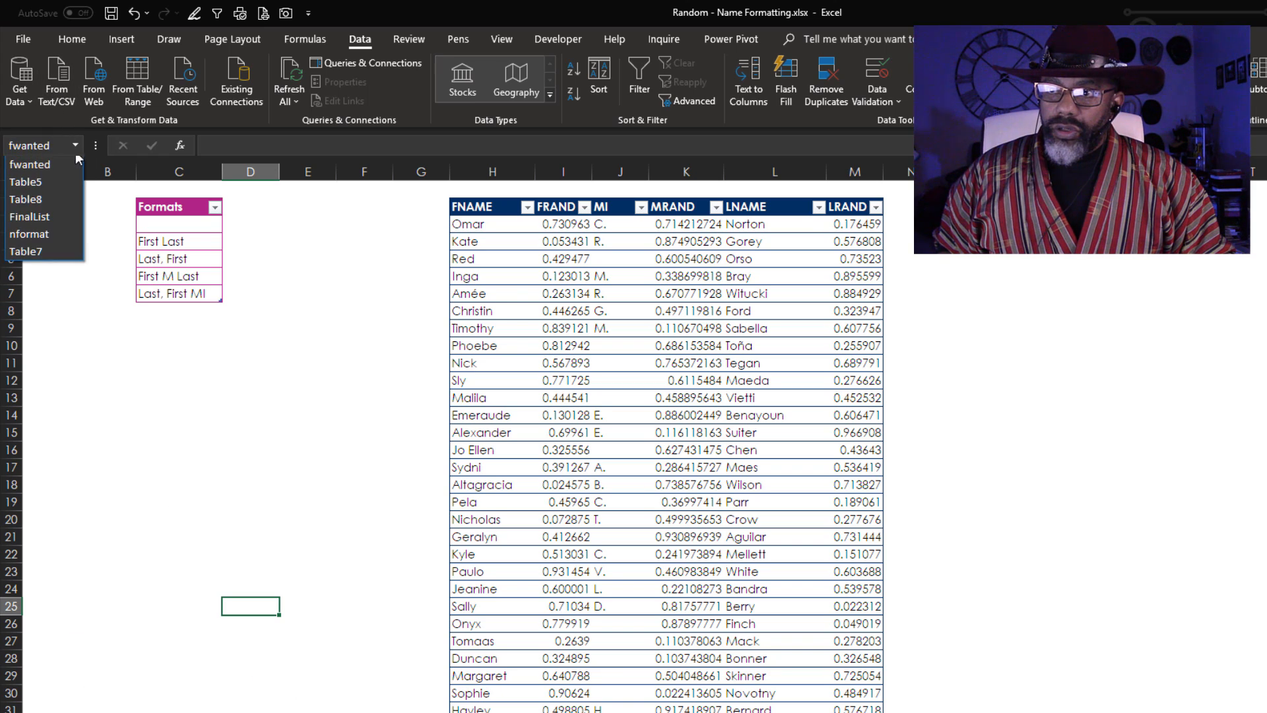
pyautogui.click(65, 162)
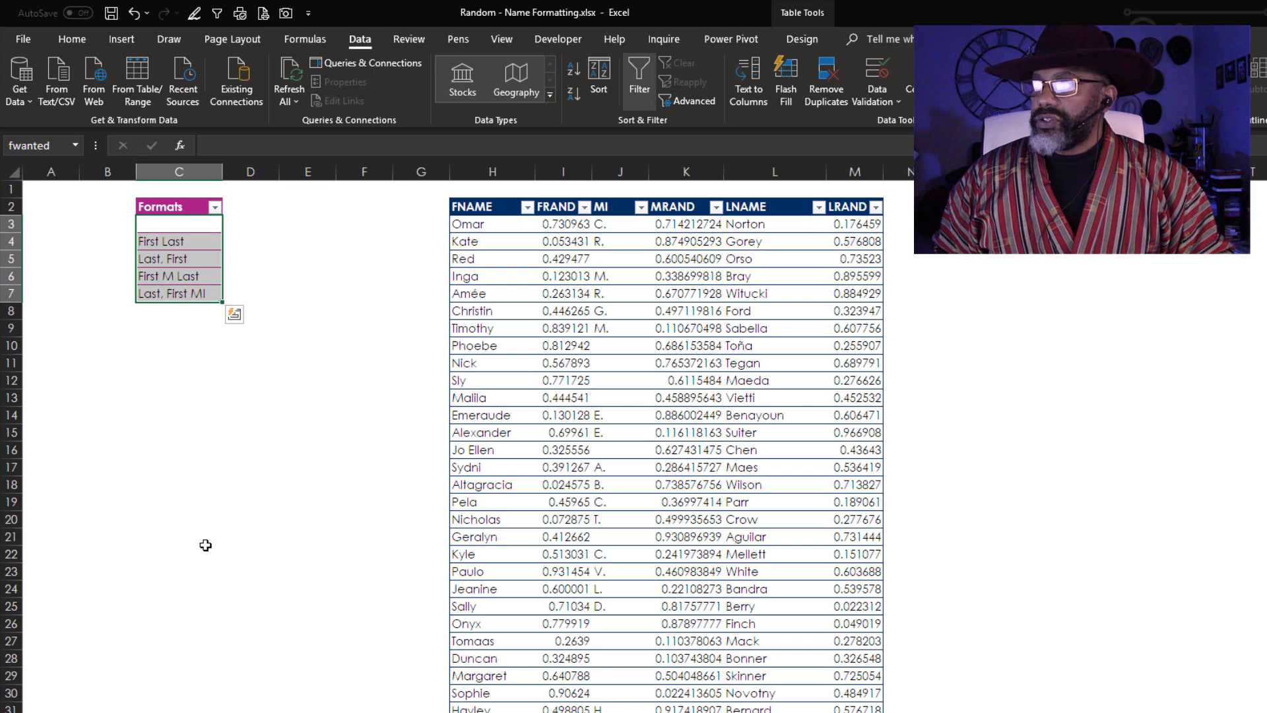
pyautogui.click(206, 548)
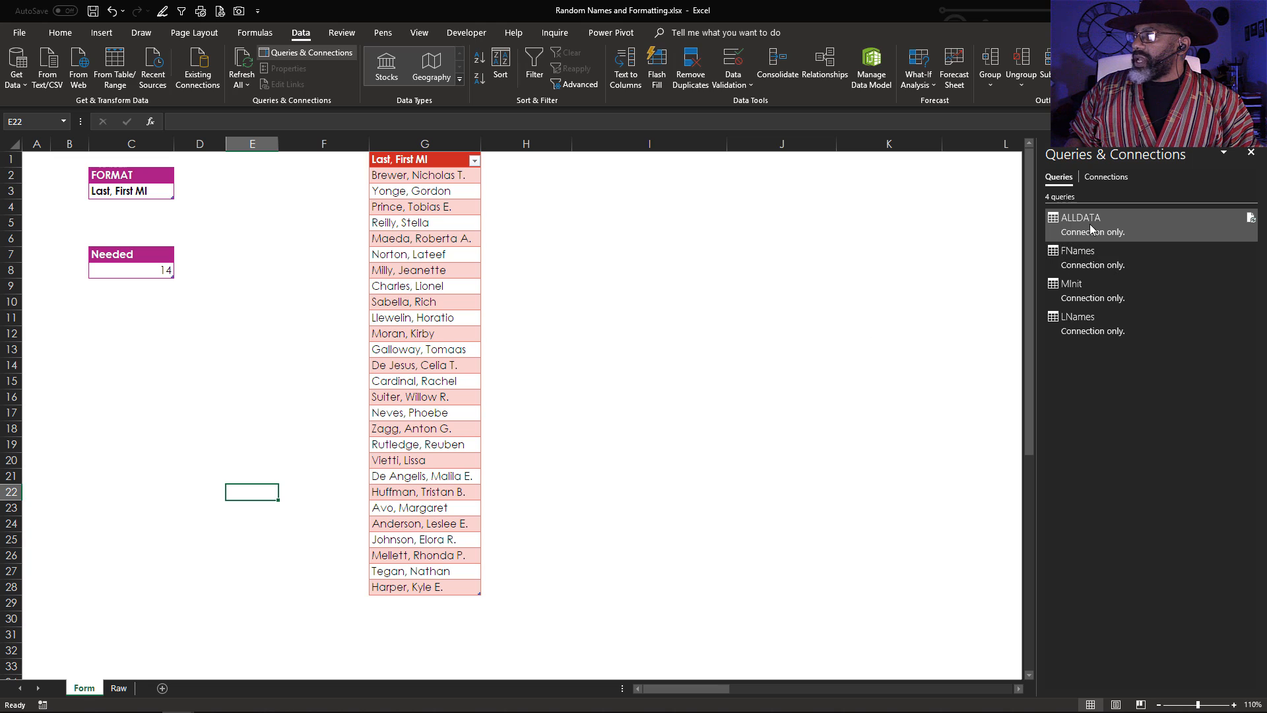
# View the Raw sheet, then examine the ALLDATA query's Source, Changed Type and Sorted Rows steps in the Power Query Editor.
pyautogui.hotkey('ctrl', 'pagedown')
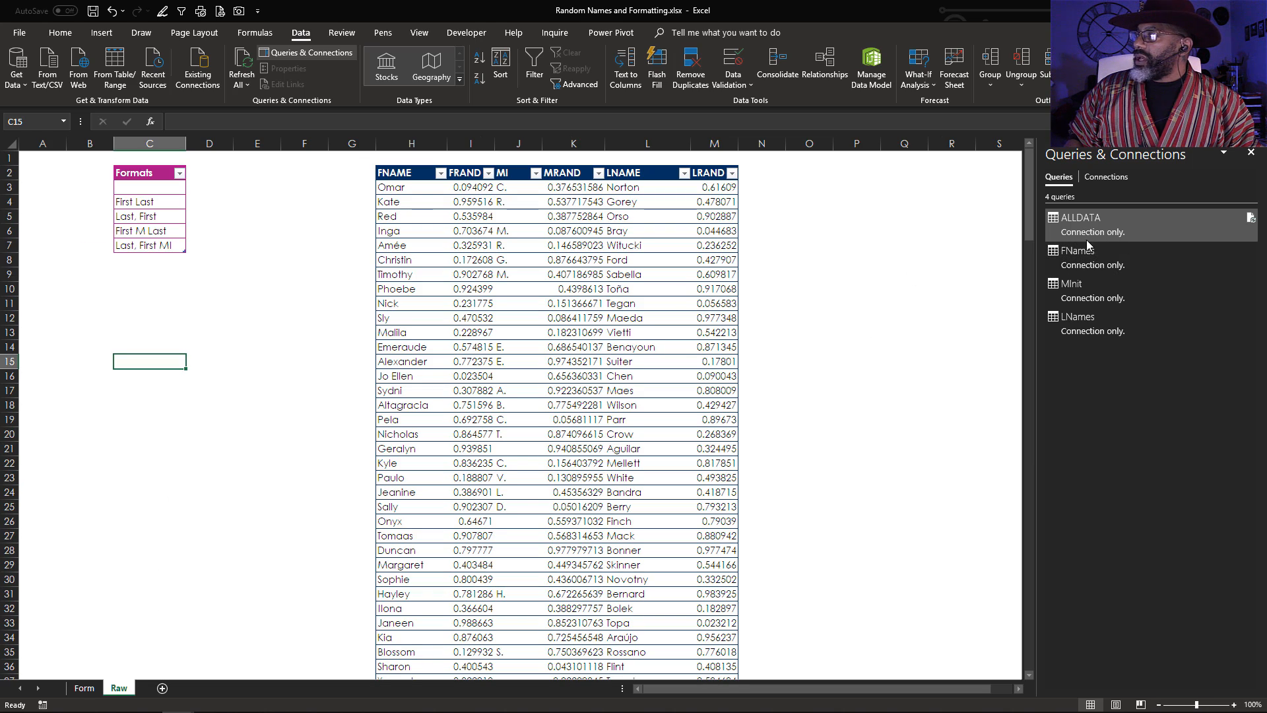
pyautogui.moveTo(1083, 233)
pyautogui.click(770, 384)
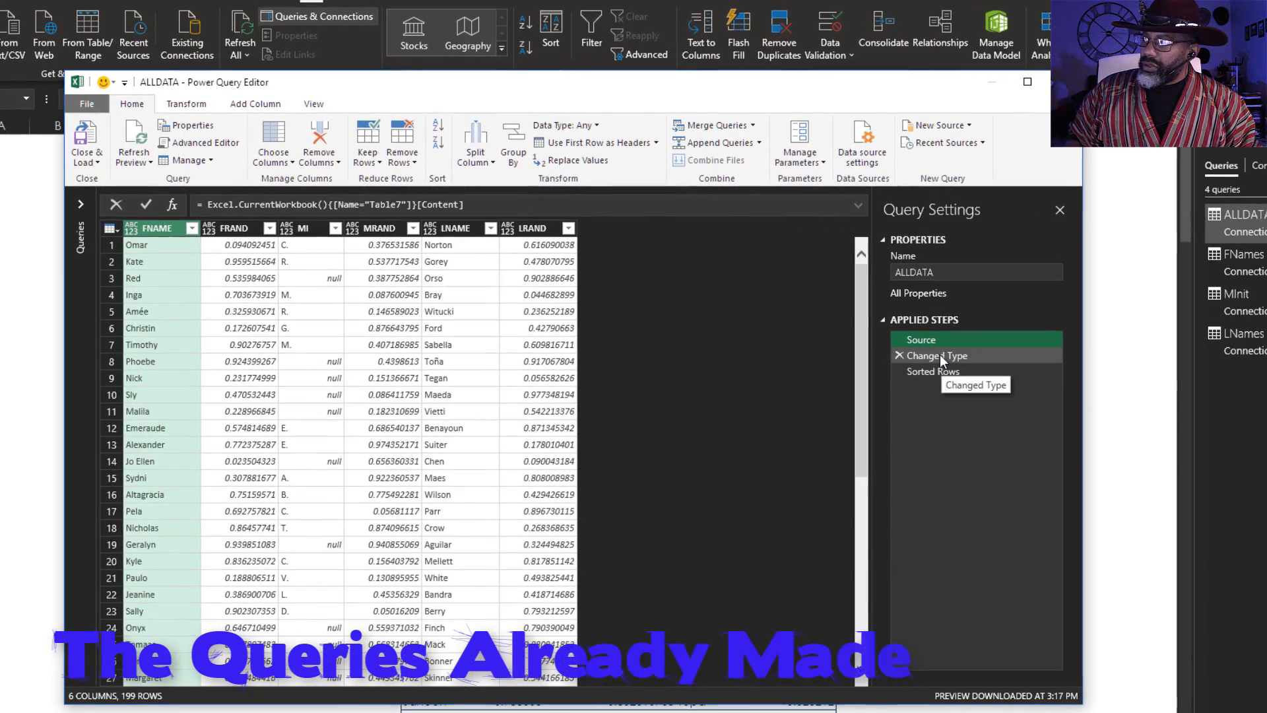
pyautogui.click(940, 356)
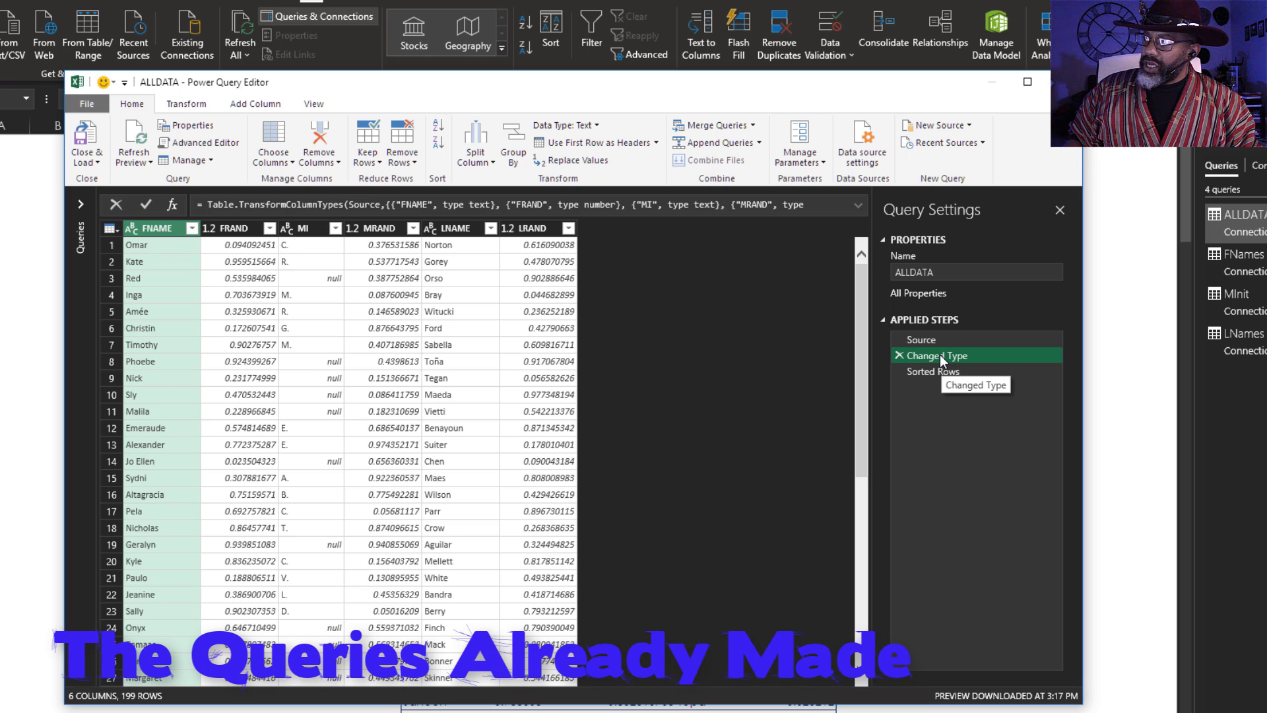
pyautogui.click(937, 371)
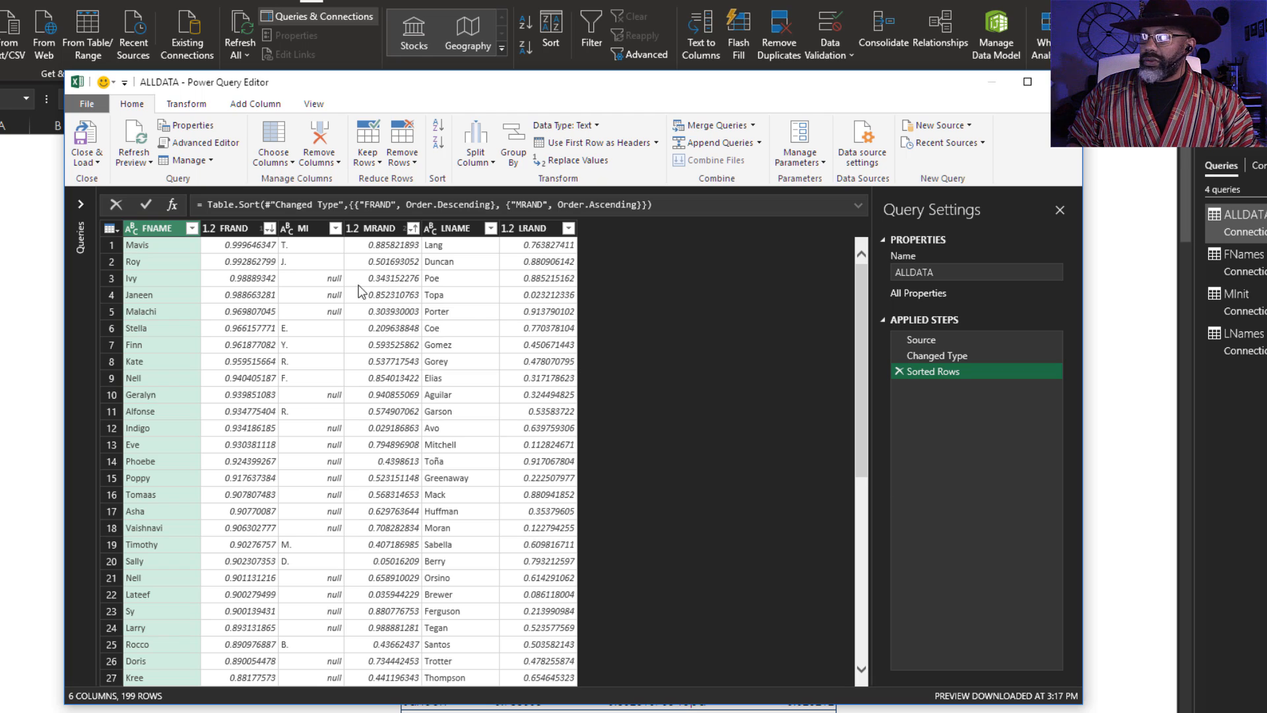
# Expand the query list and examine the FNames query's Source, Removed Other Columns and Added Index steps.
pyautogui.click(80, 204)
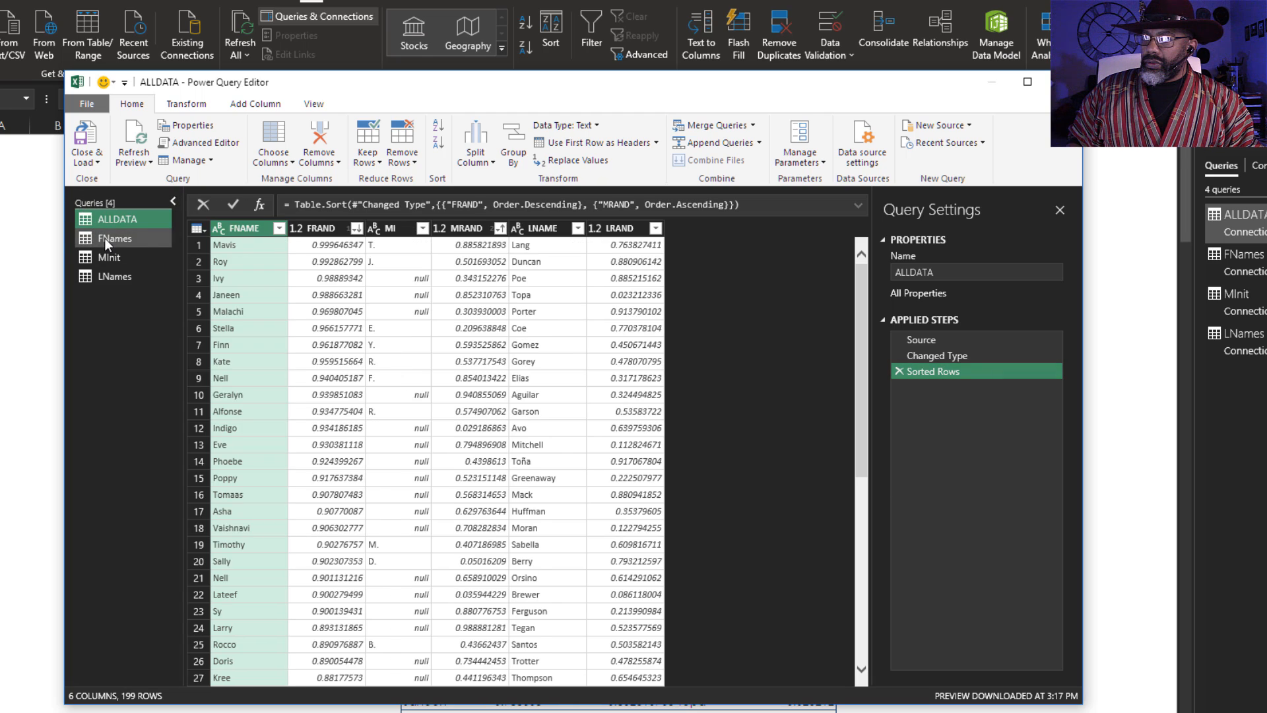
pyautogui.click(104, 238)
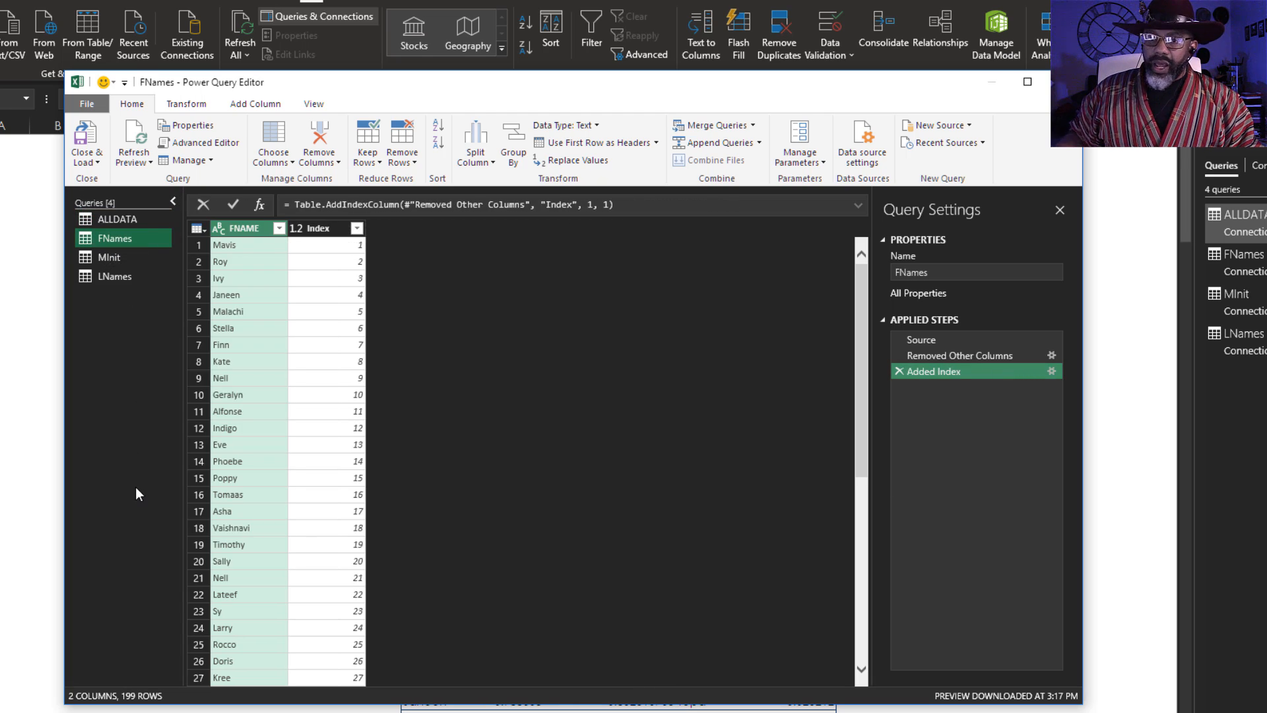
pyautogui.click(924, 338)
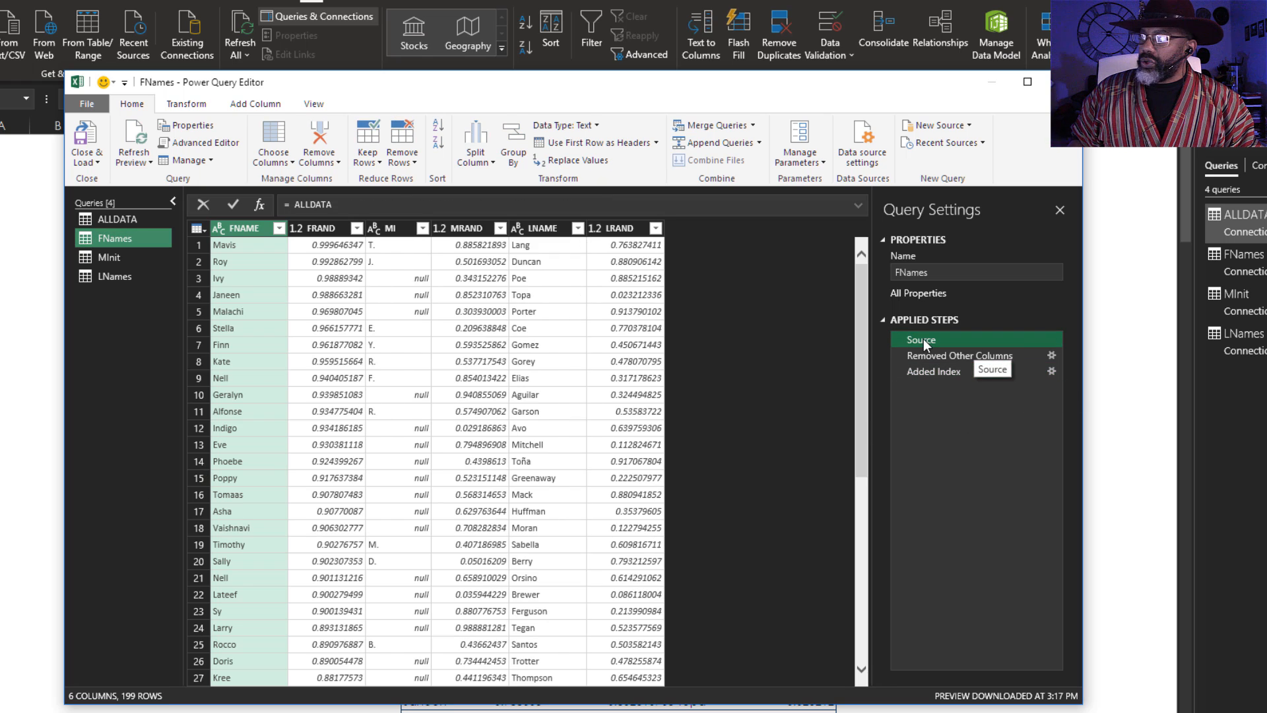
pyautogui.click(931, 357)
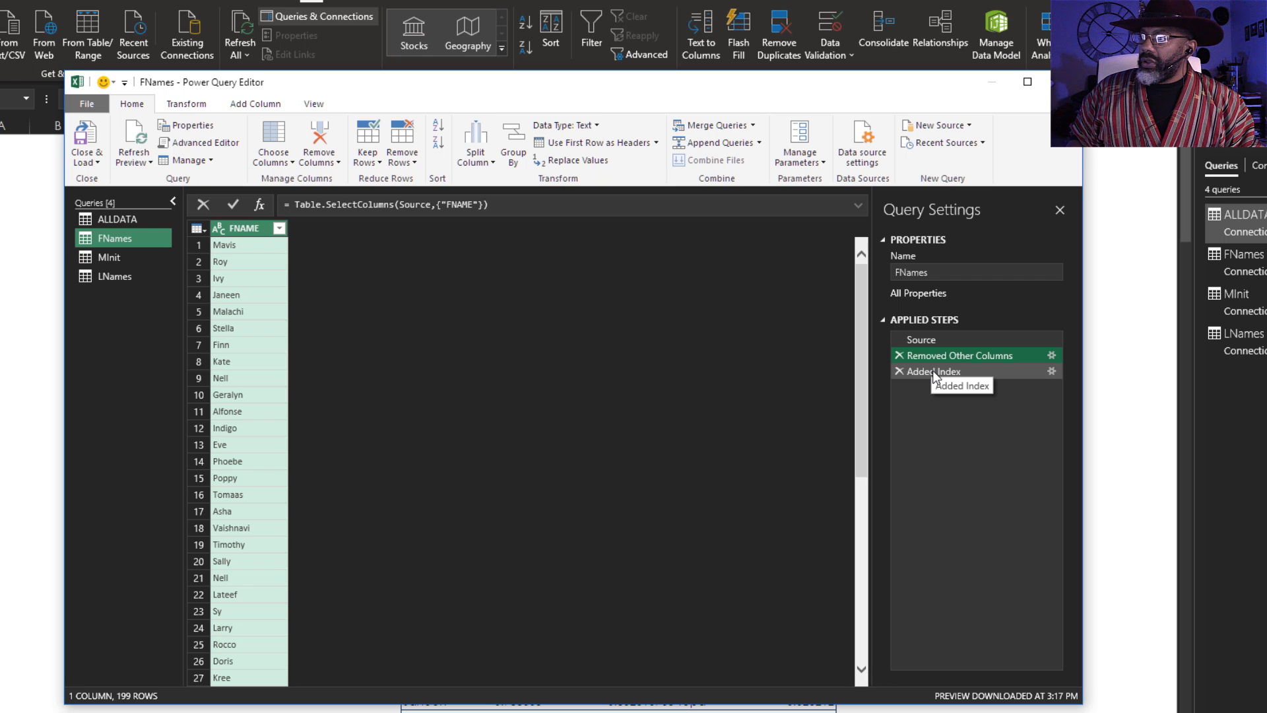
pyautogui.click(934, 372)
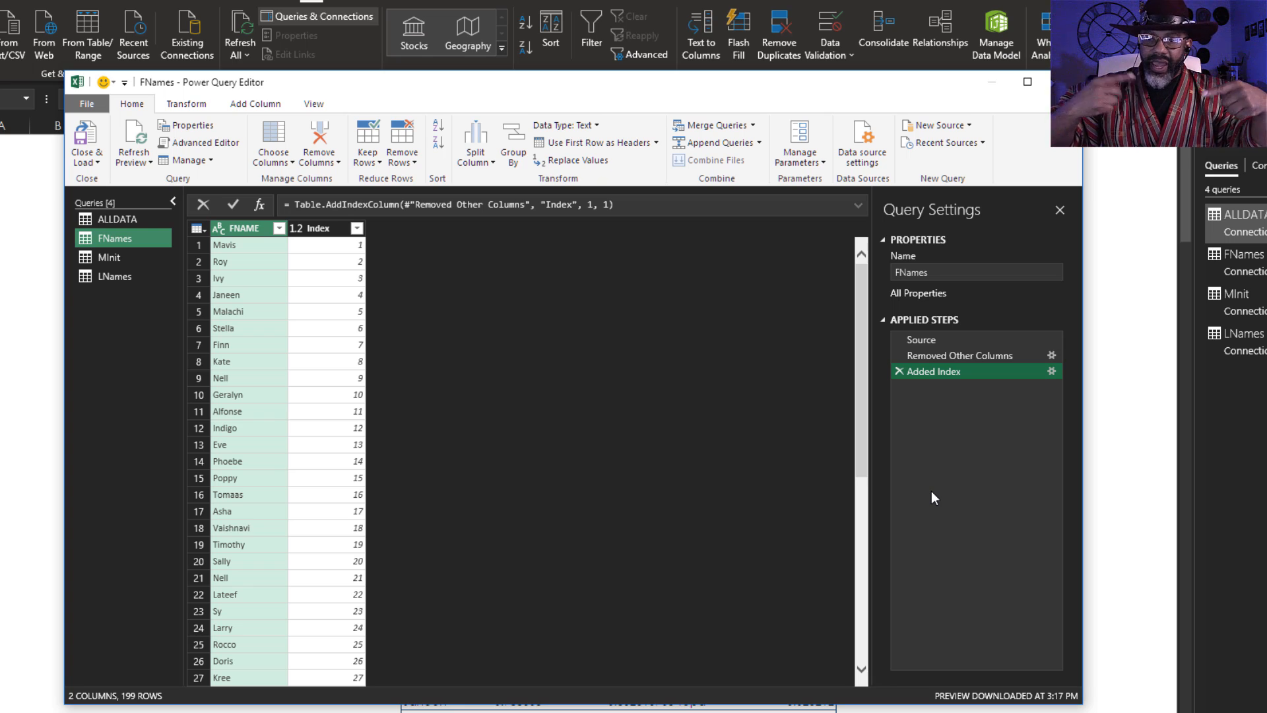
# Examine the MInit query's Source, Sorted Rows, Removed Other Columns and Added Index steps in order.
pyautogui.click(100, 256)
pyautogui.click(957, 339)
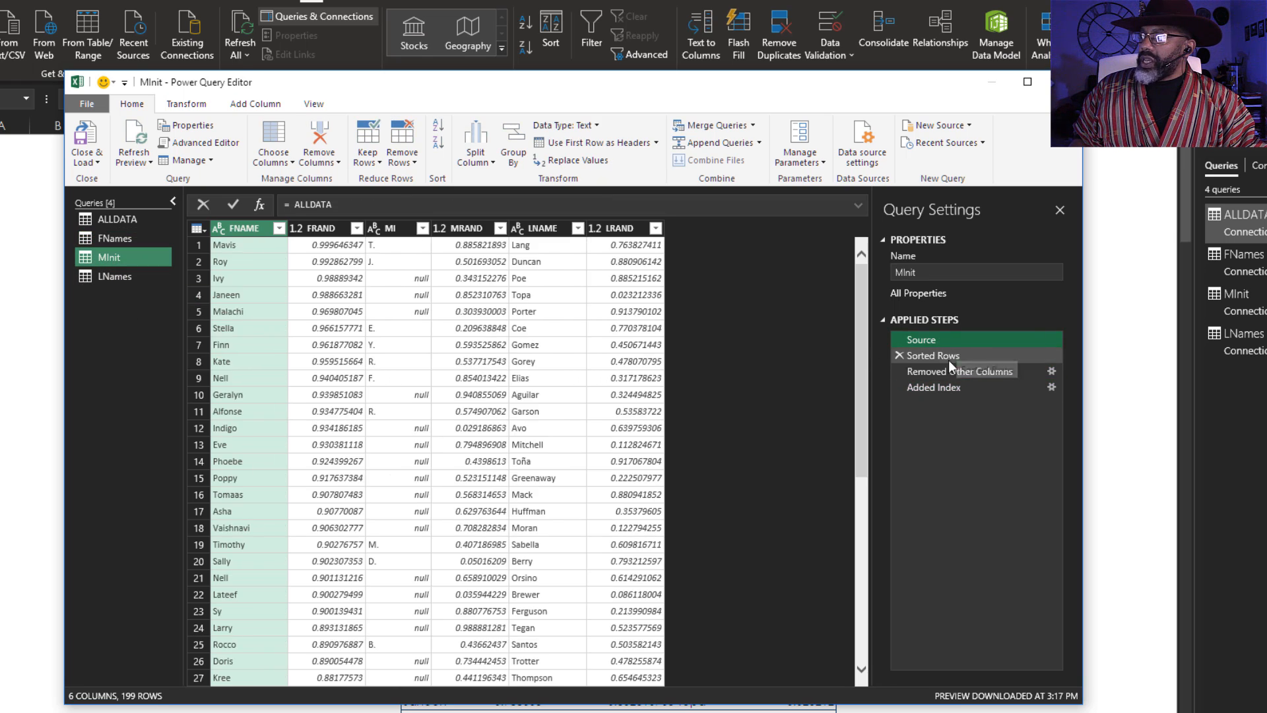
pyautogui.click(945, 356)
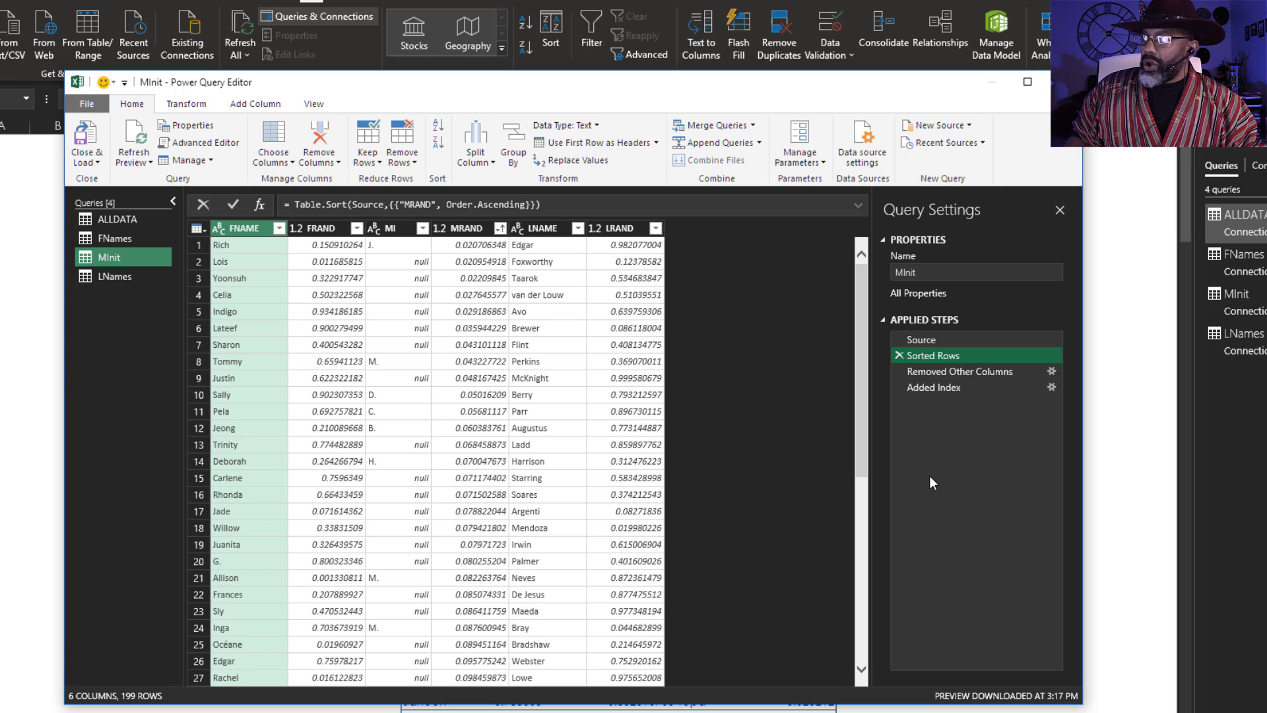
pyautogui.click(934, 371)
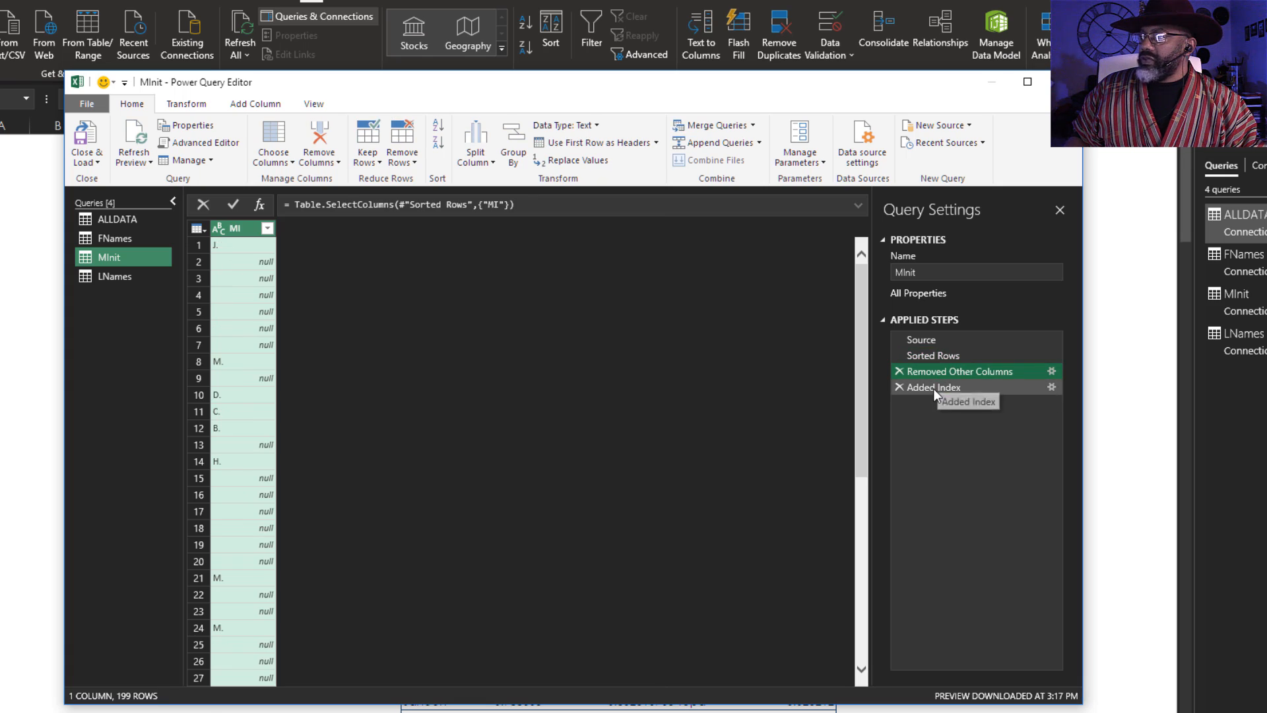
pyautogui.click(934, 388)
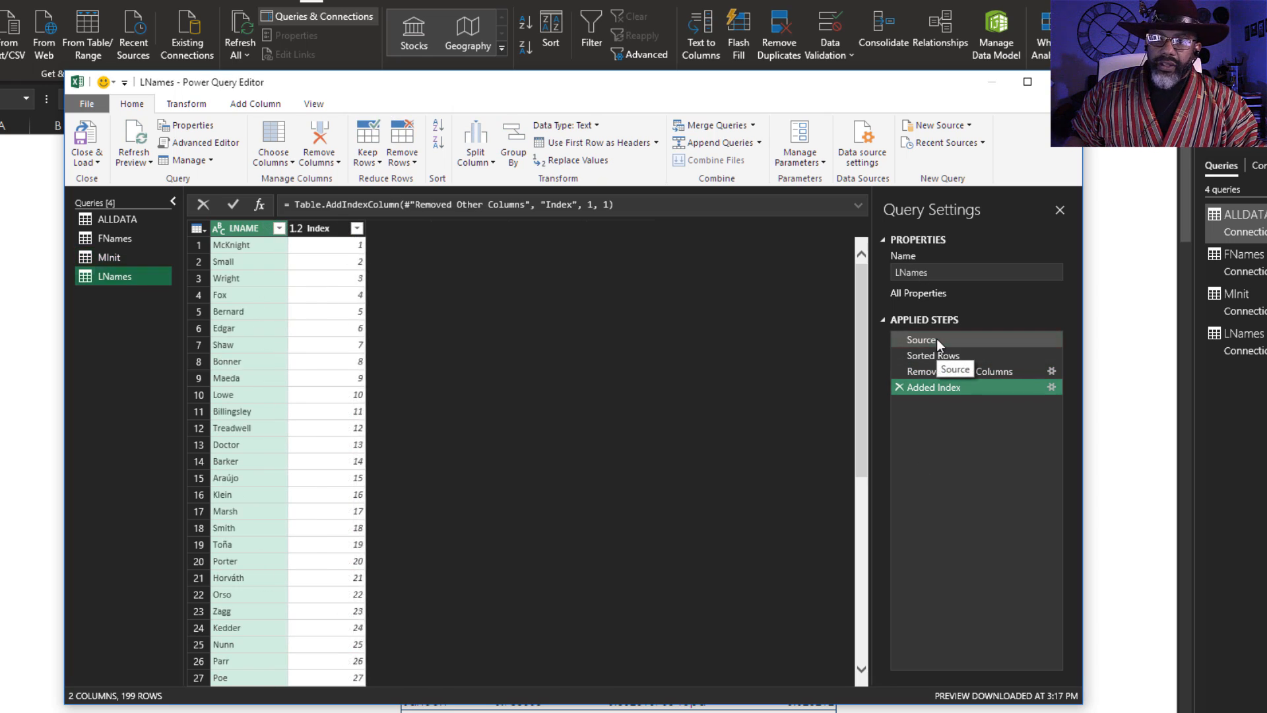
# Examine the LNames query's Source, Sorted Rows, Removed Other Columns and Added Index steps in order.
pyautogui.click(938, 342)
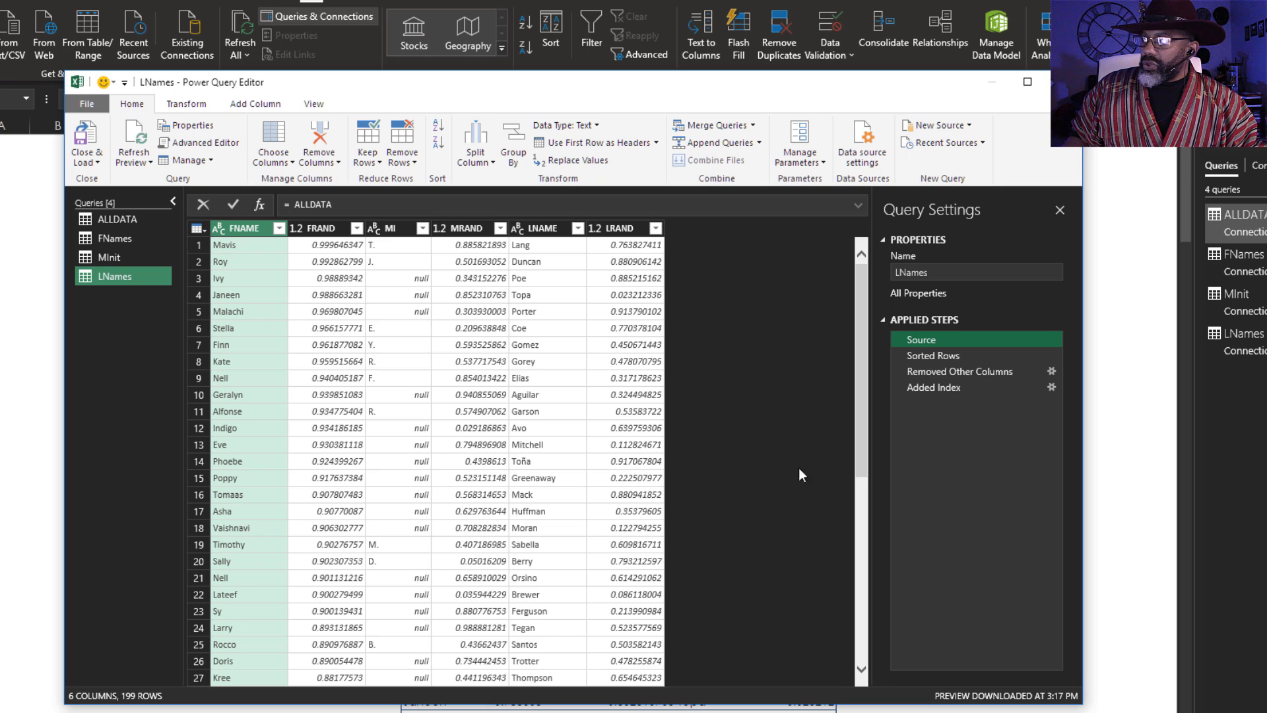
pyautogui.click(936, 355)
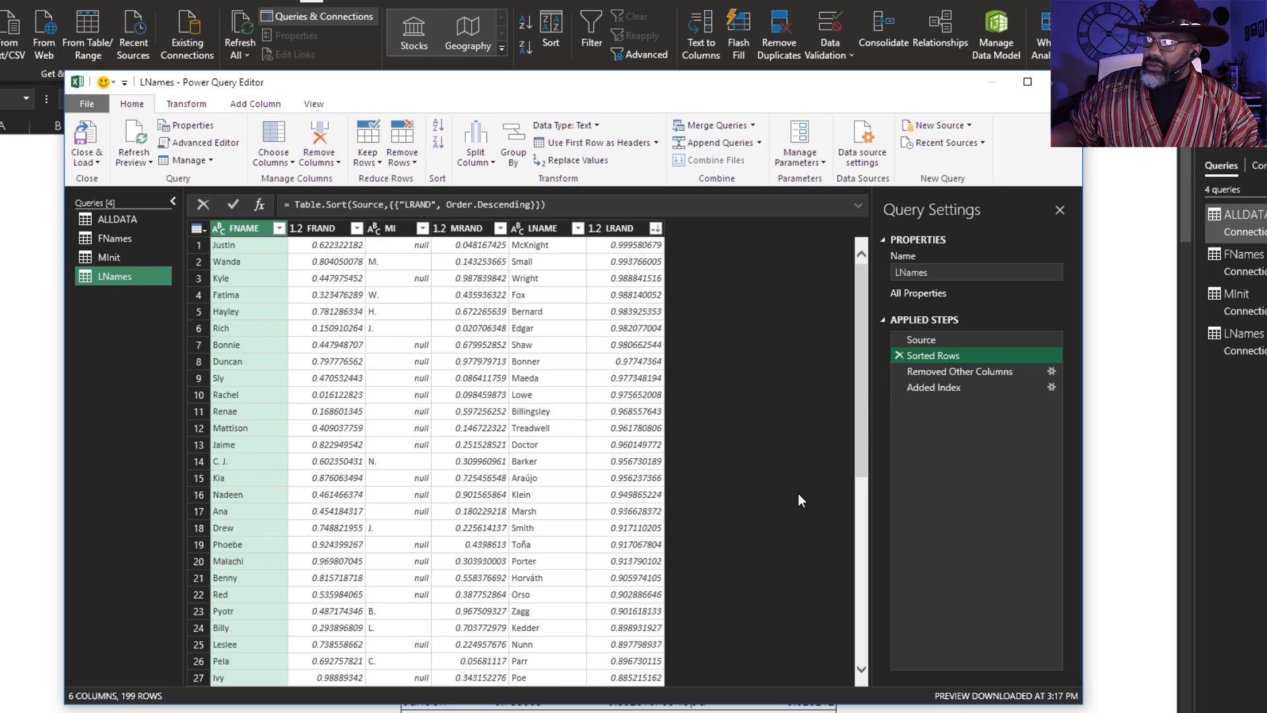
pyautogui.click(933, 373)
pyautogui.click(925, 388)
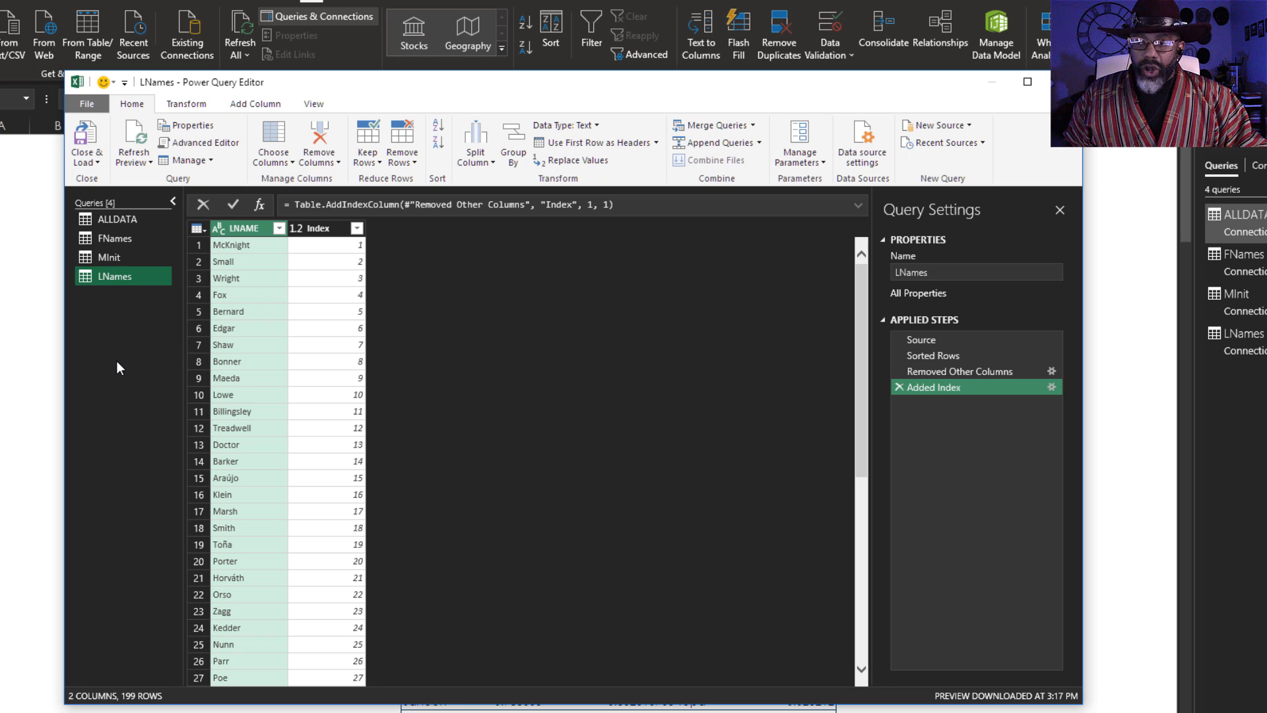
# Merge FNames with MInit as a new query, matching both Index columns with a Left Outer join.
pyautogui.click(121, 239)
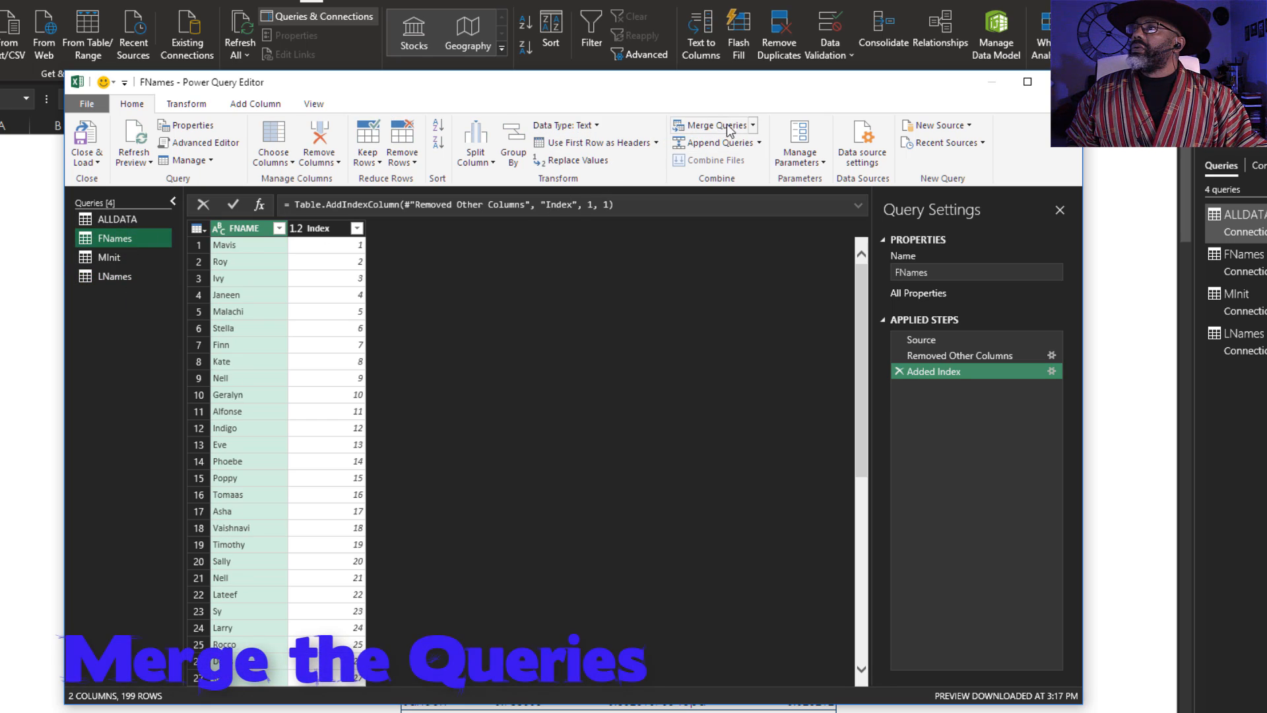
pyautogui.click(753, 125)
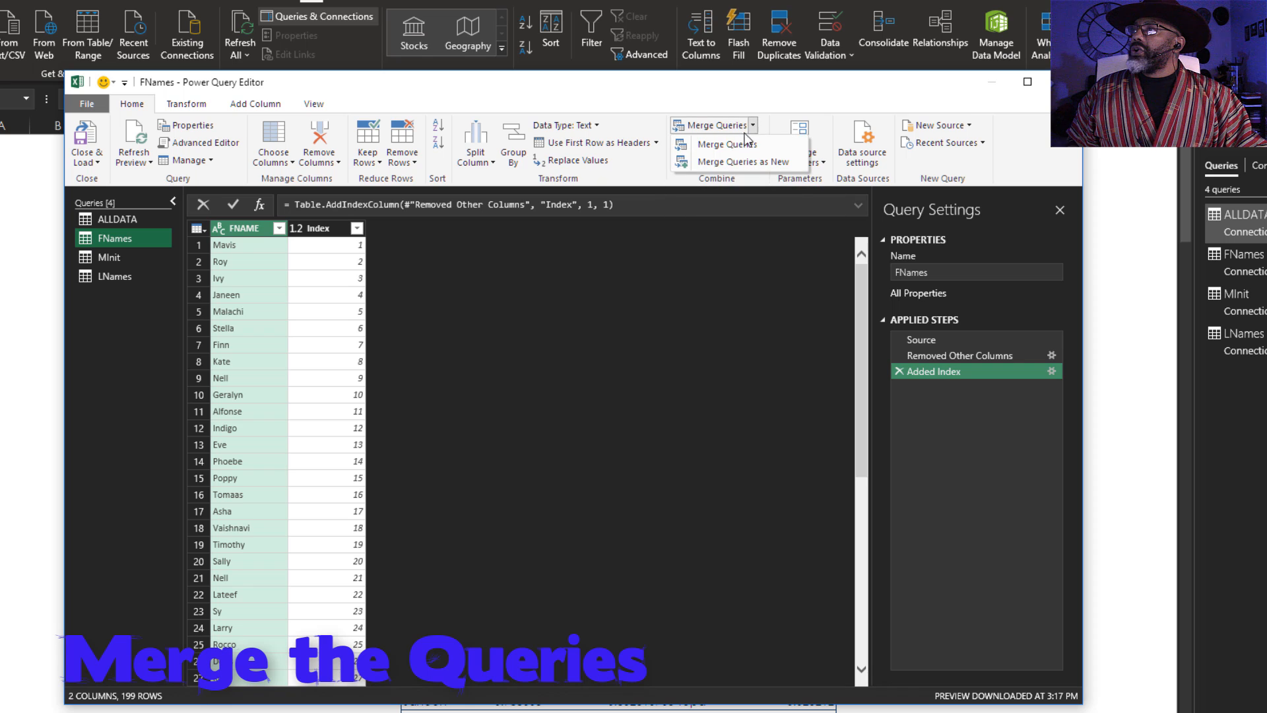
pyautogui.click(732, 160)
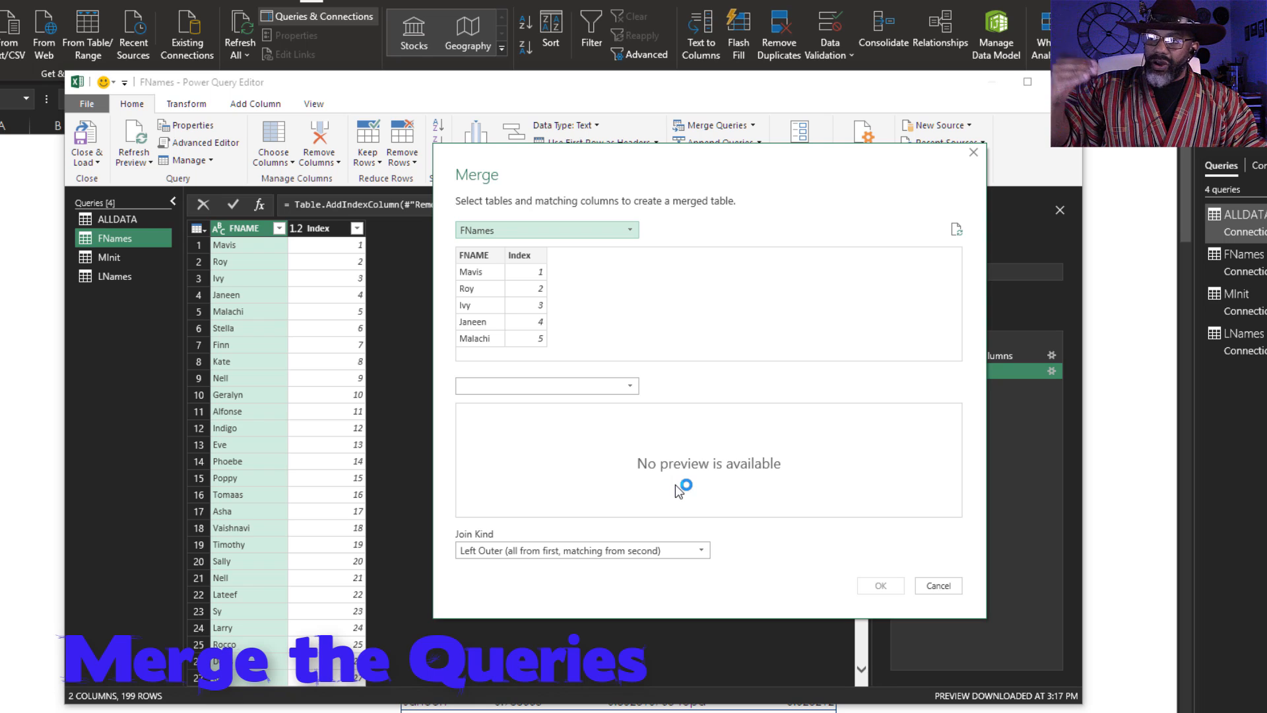
pyautogui.click(497, 387)
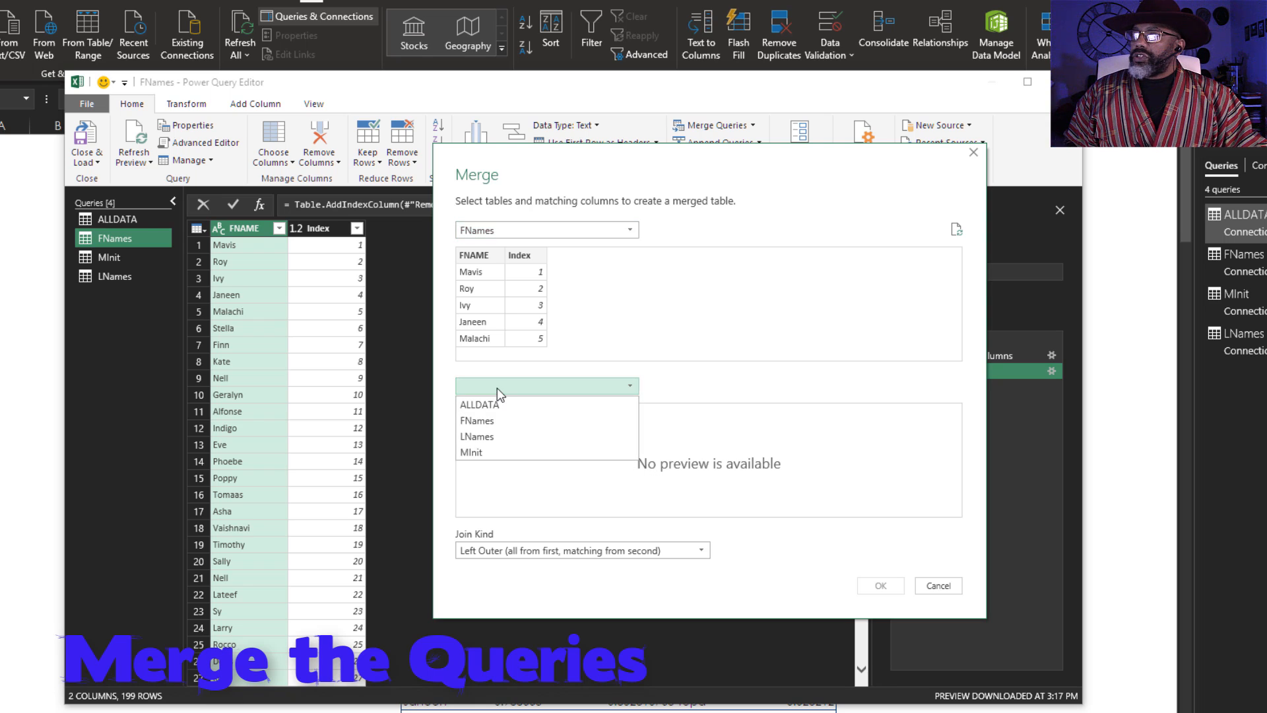
pyautogui.click(482, 451)
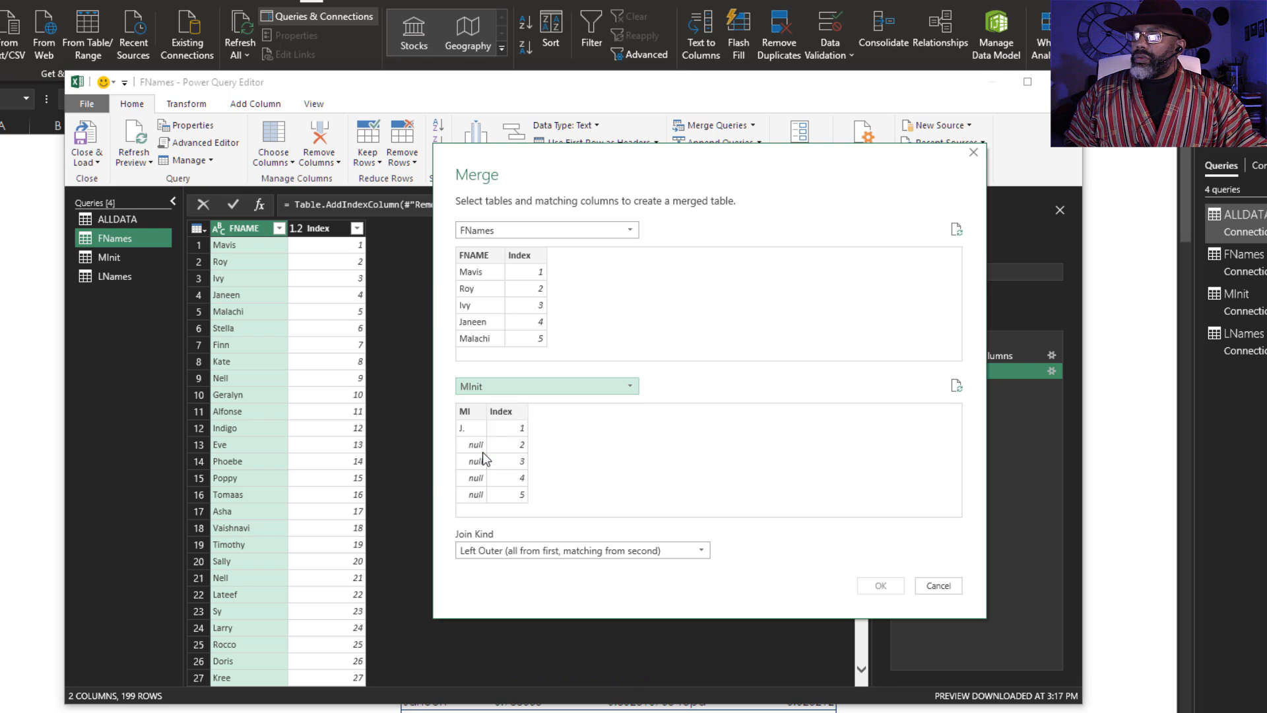
pyautogui.click(503, 416)
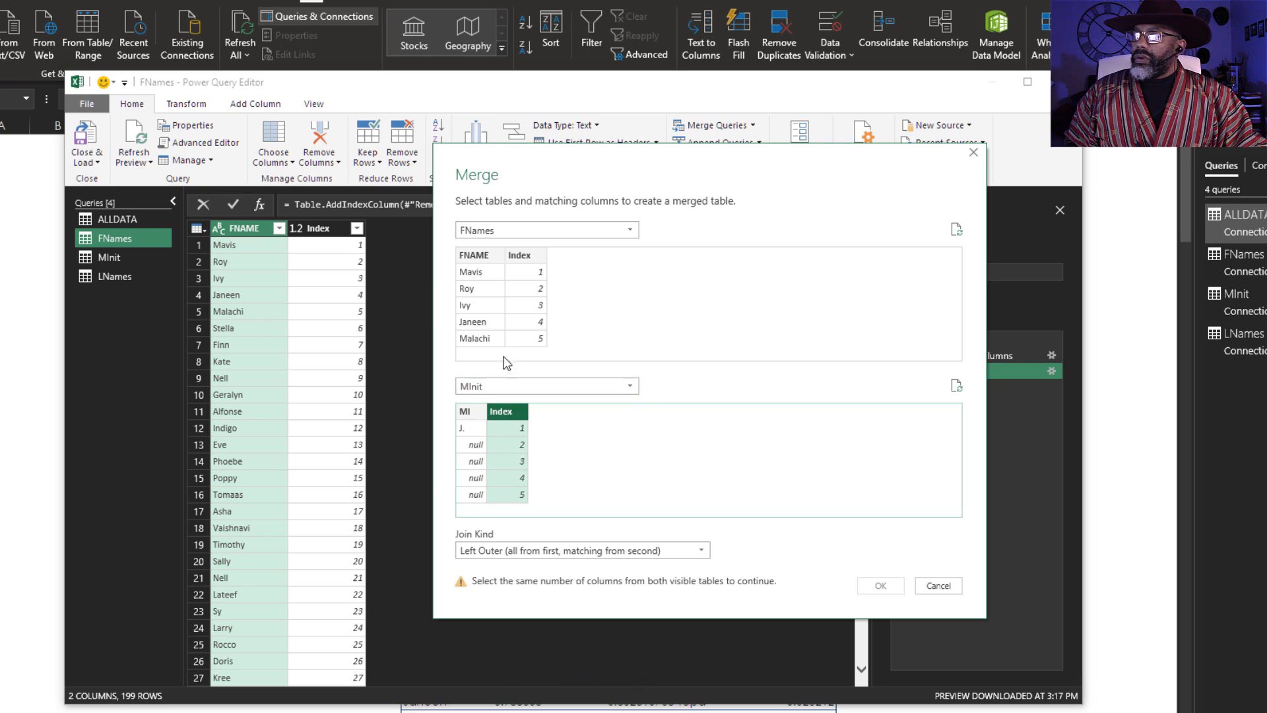
pyautogui.click(528, 257)
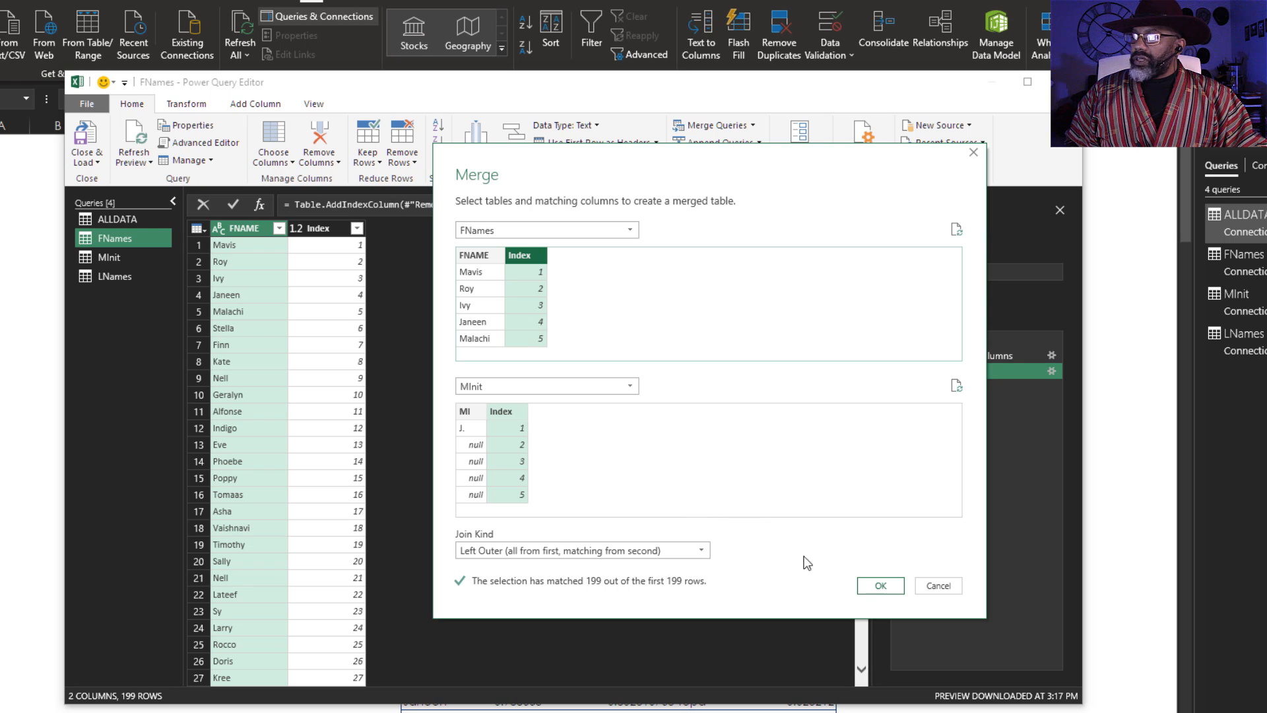
pyautogui.click(880, 586)
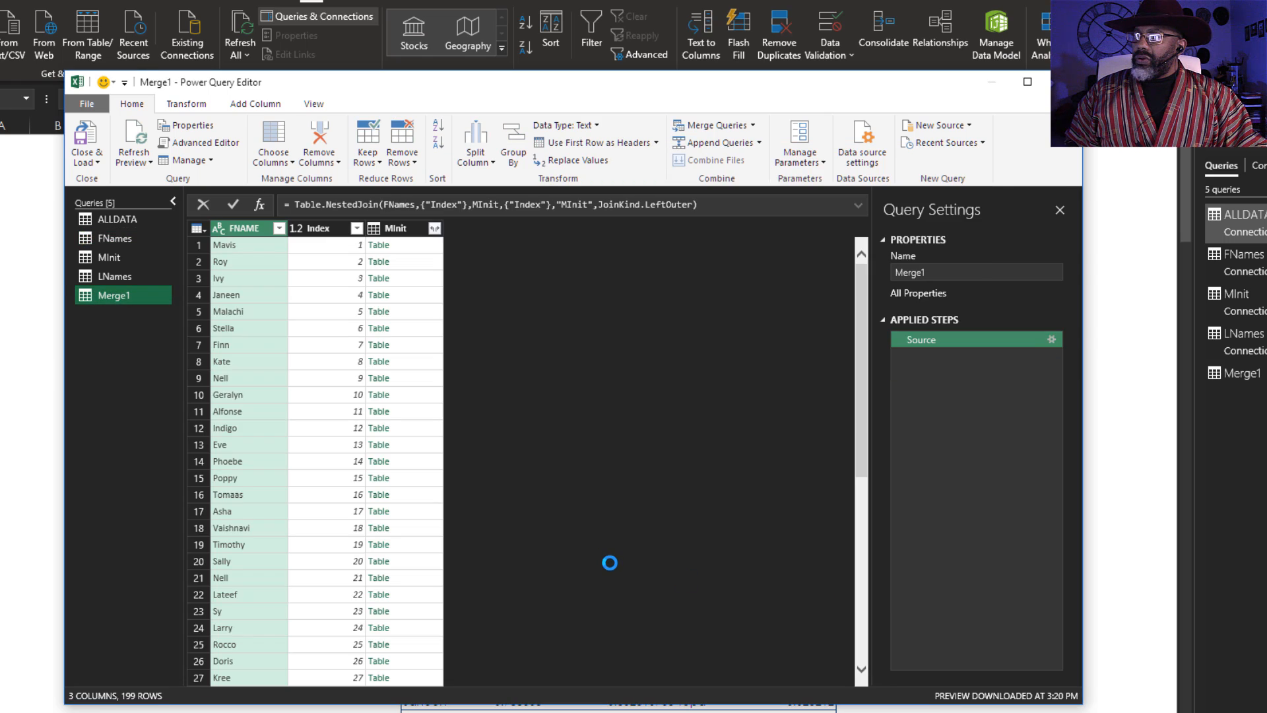
# Expand the MInit table column to include only MI, without the original column name as prefix.
pyautogui.click(434, 228)
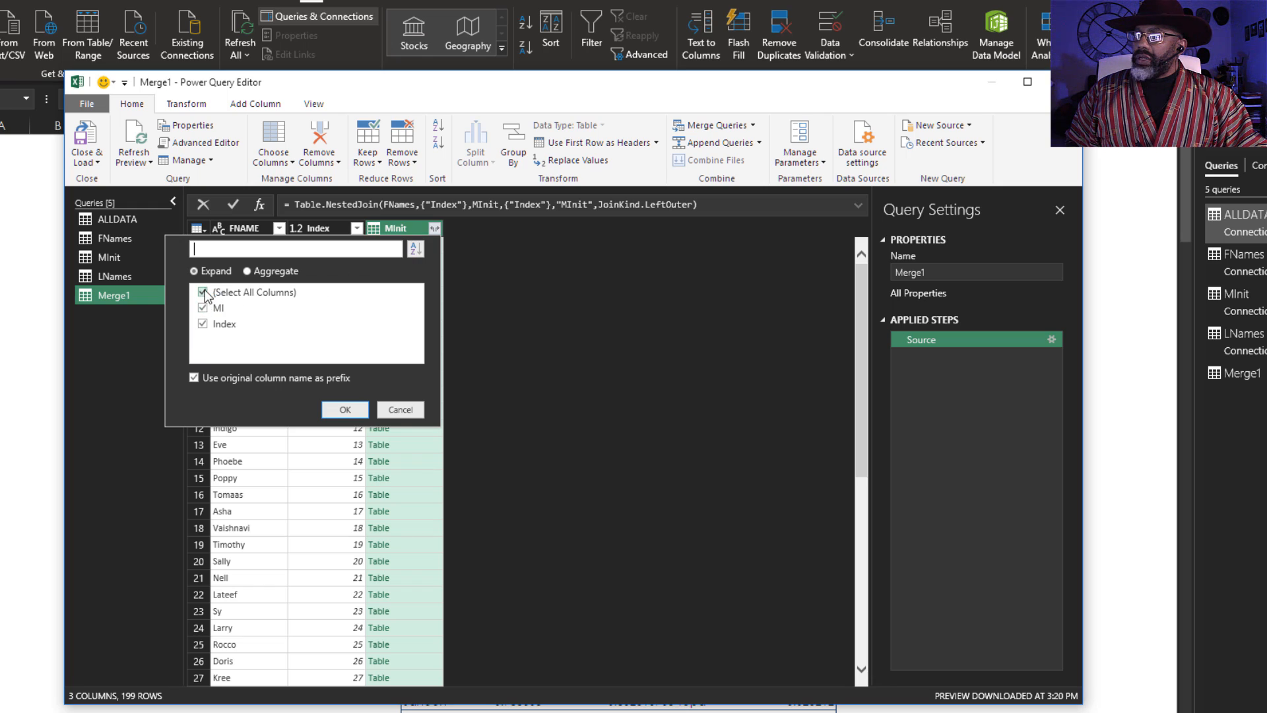
pyautogui.click(203, 325)
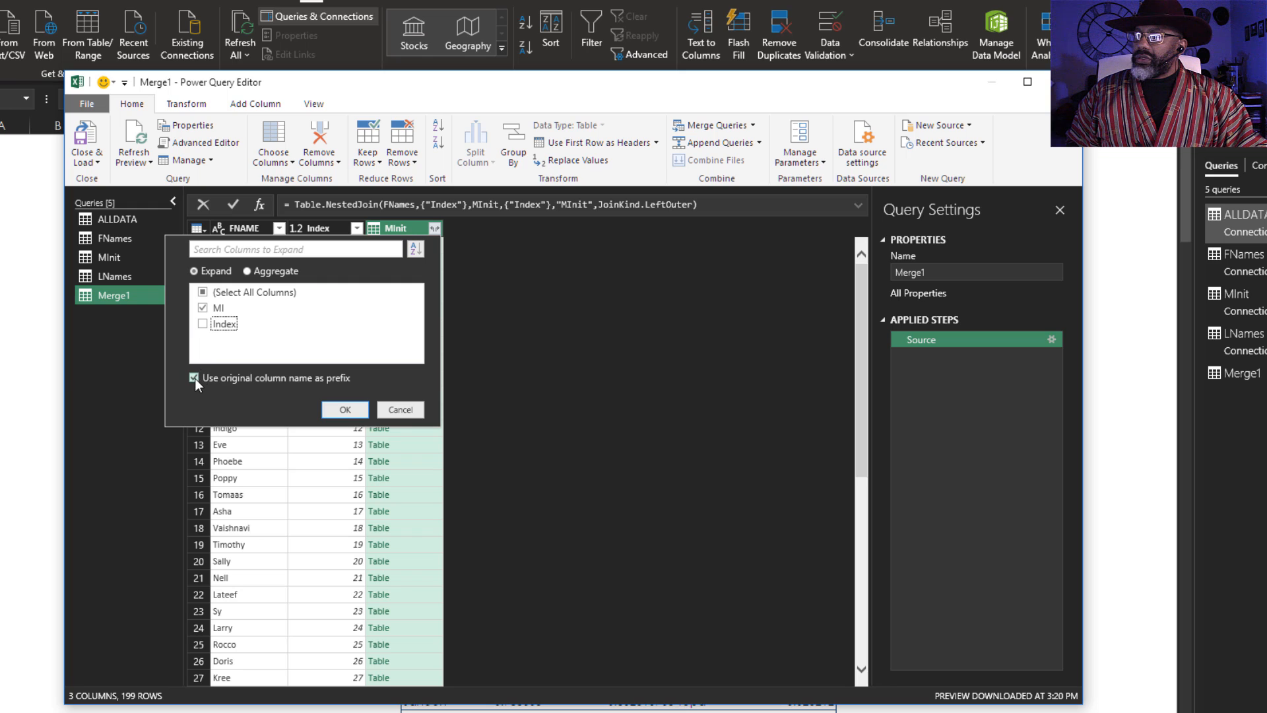
pyautogui.click(194, 378)
pyautogui.click(348, 411)
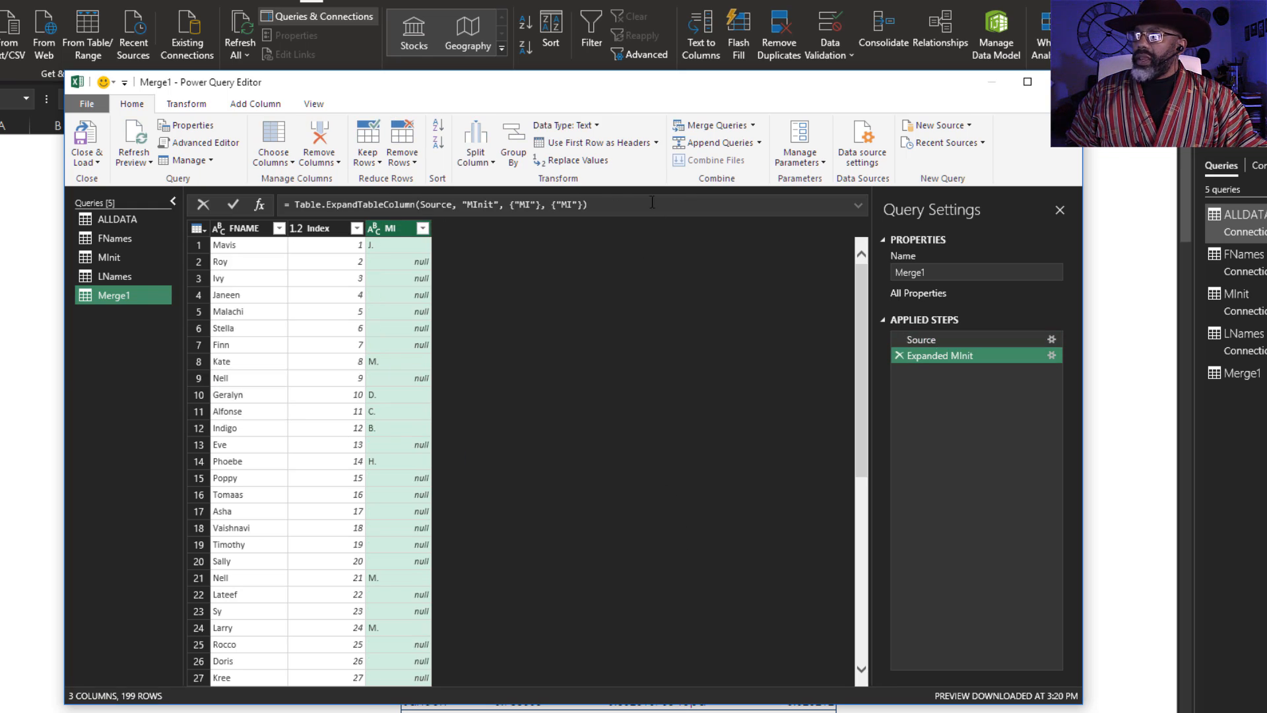
# Merge the LNames query into Merge1, matching both Index columns with a Left Outer join.
pyautogui.click(696, 127)
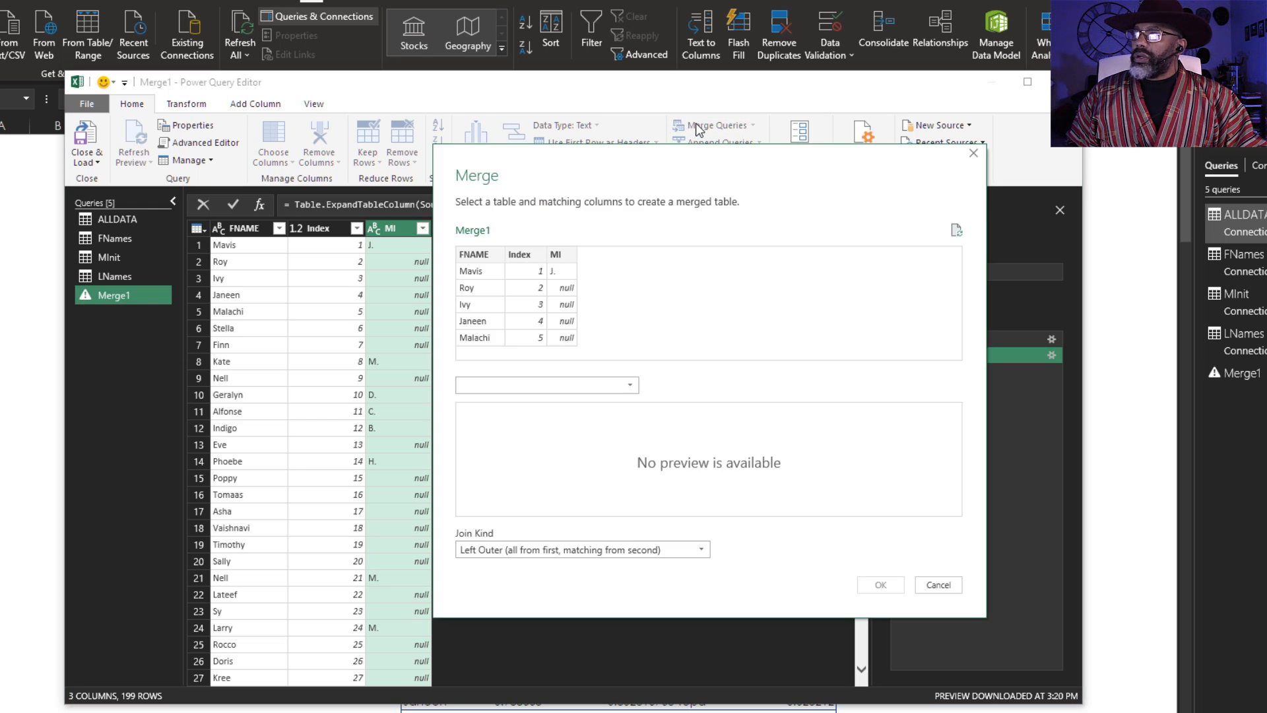
pyautogui.click(629, 387)
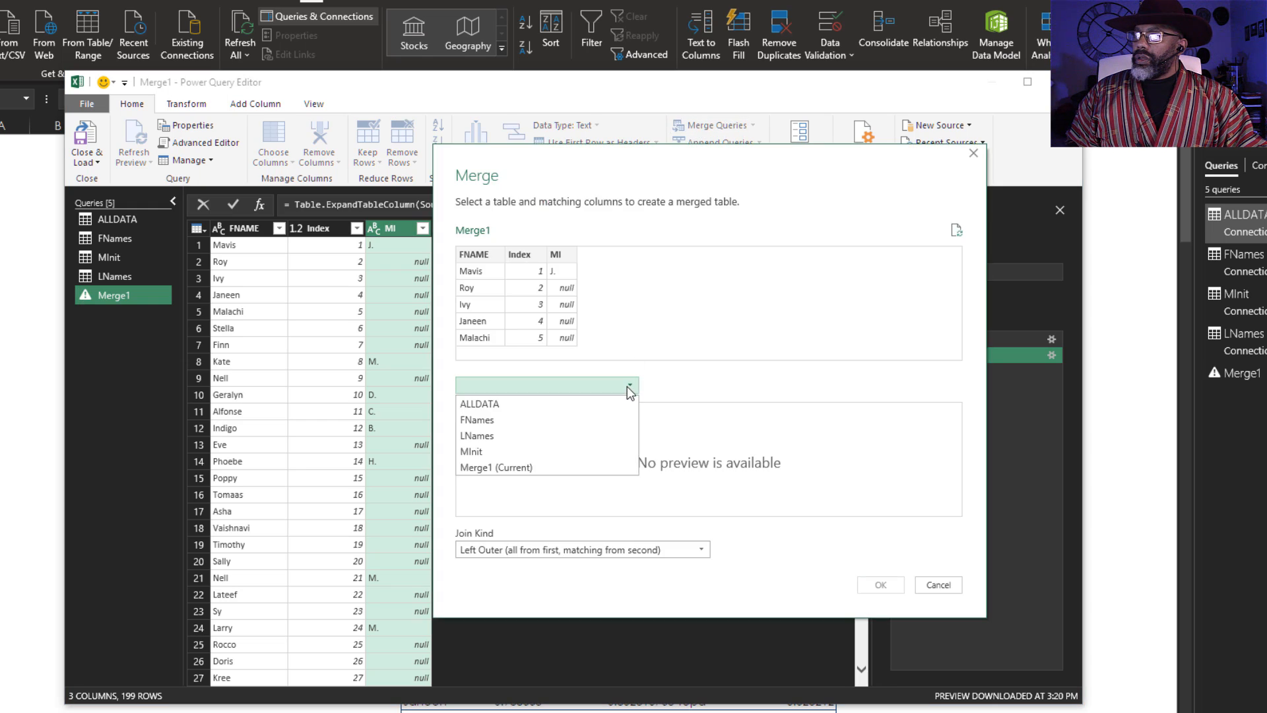
pyautogui.click(597, 436)
pyautogui.click(522, 410)
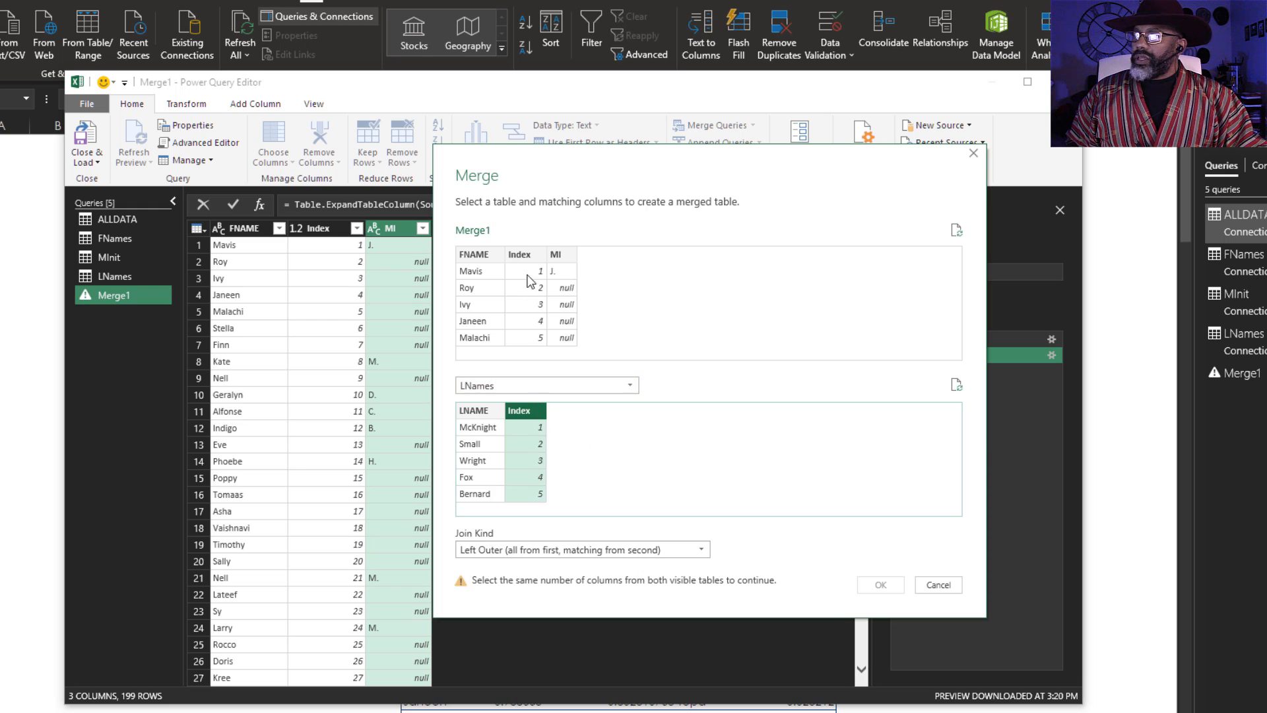
pyautogui.click(520, 255)
pyautogui.click(881, 584)
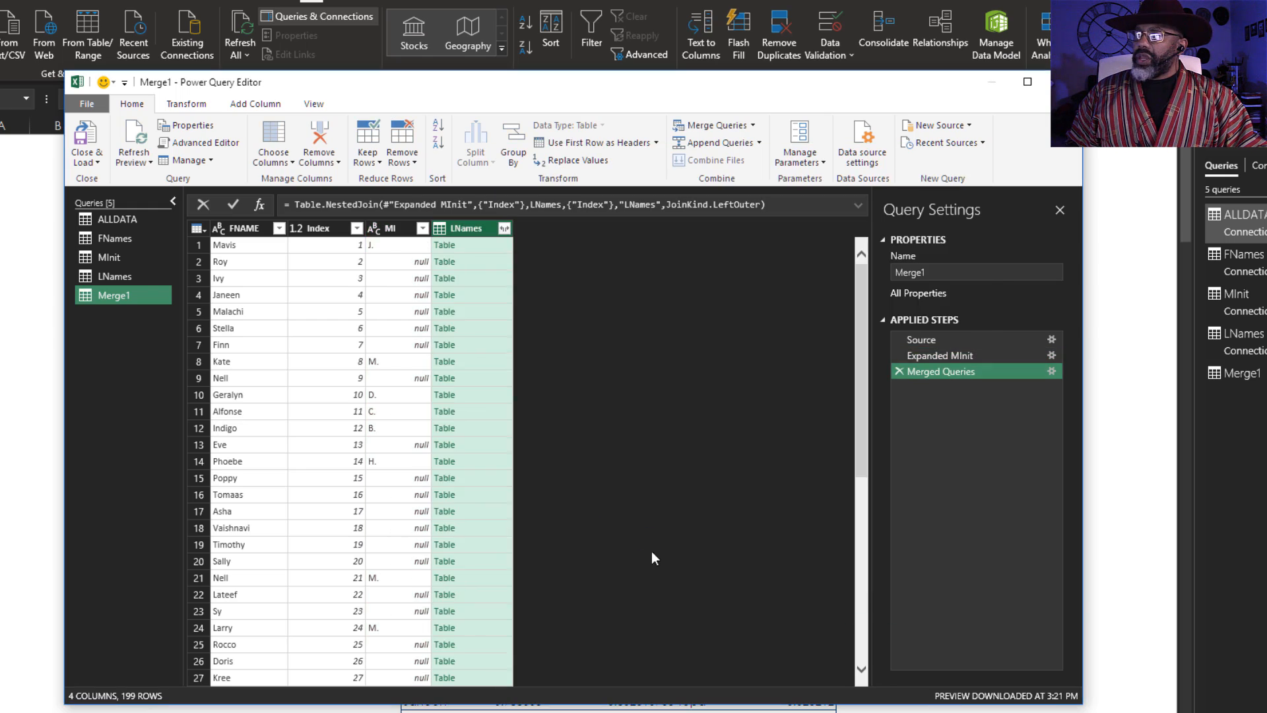
# Expand only LNAME from the LNames table column and remove the Index column from Merge1.
pyautogui.click(505, 228)
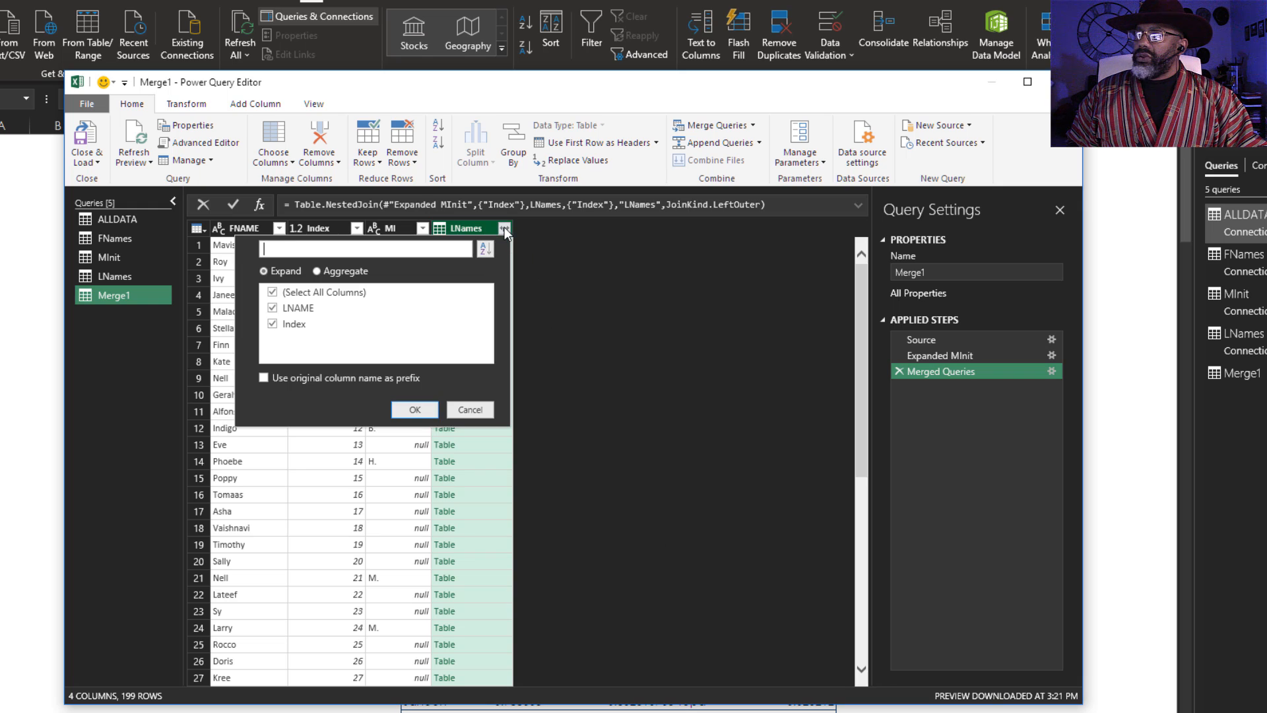
pyautogui.click(273, 324)
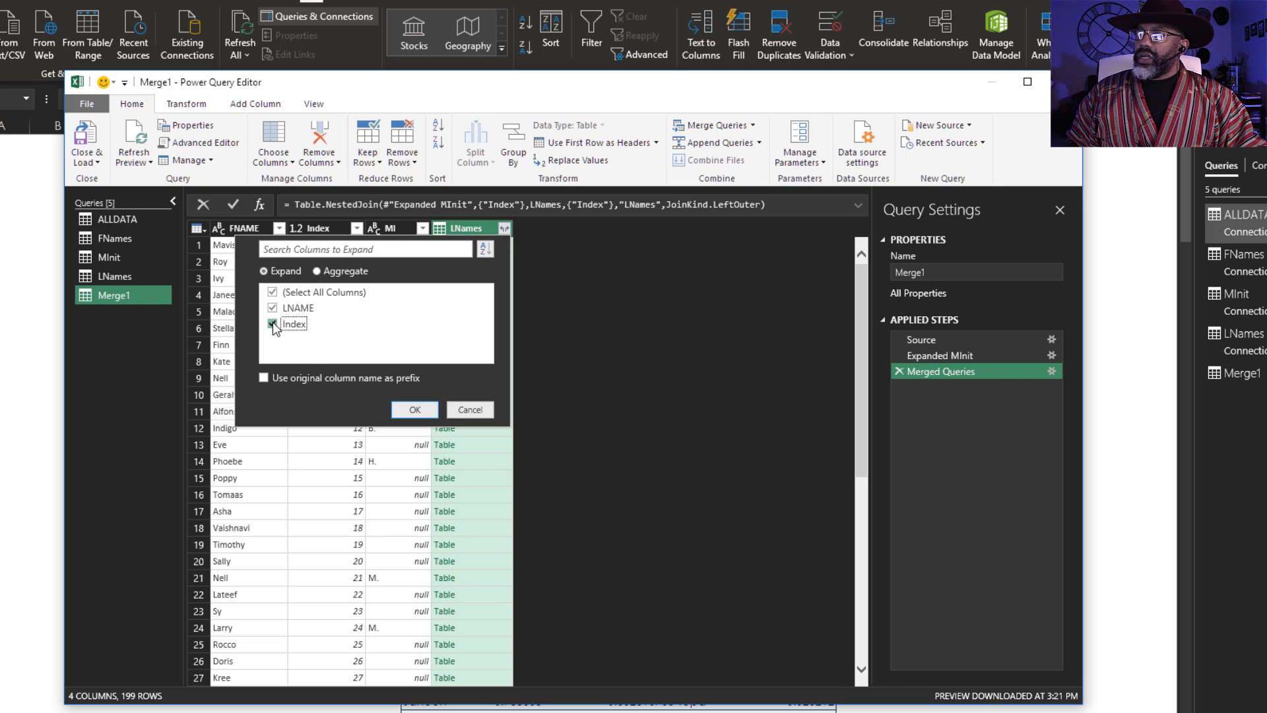
pyautogui.click(414, 409)
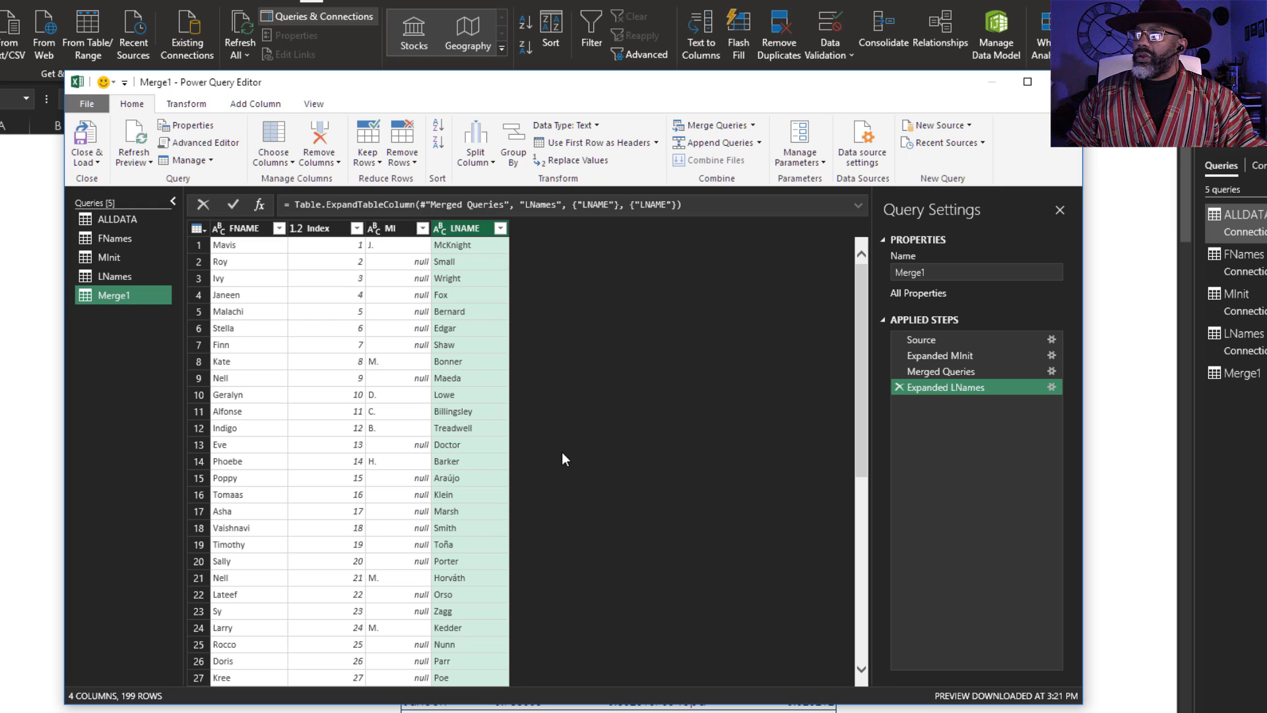
pyautogui.rightClick(328, 237)
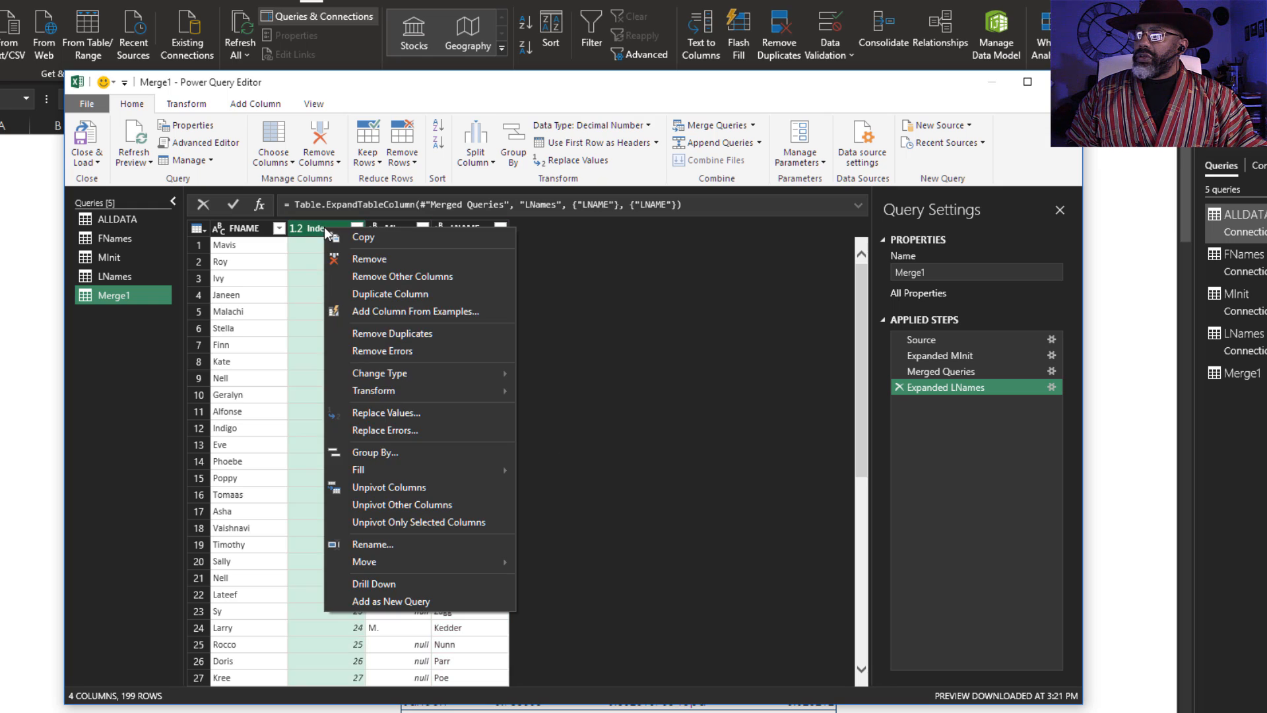
pyautogui.click(353, 257)
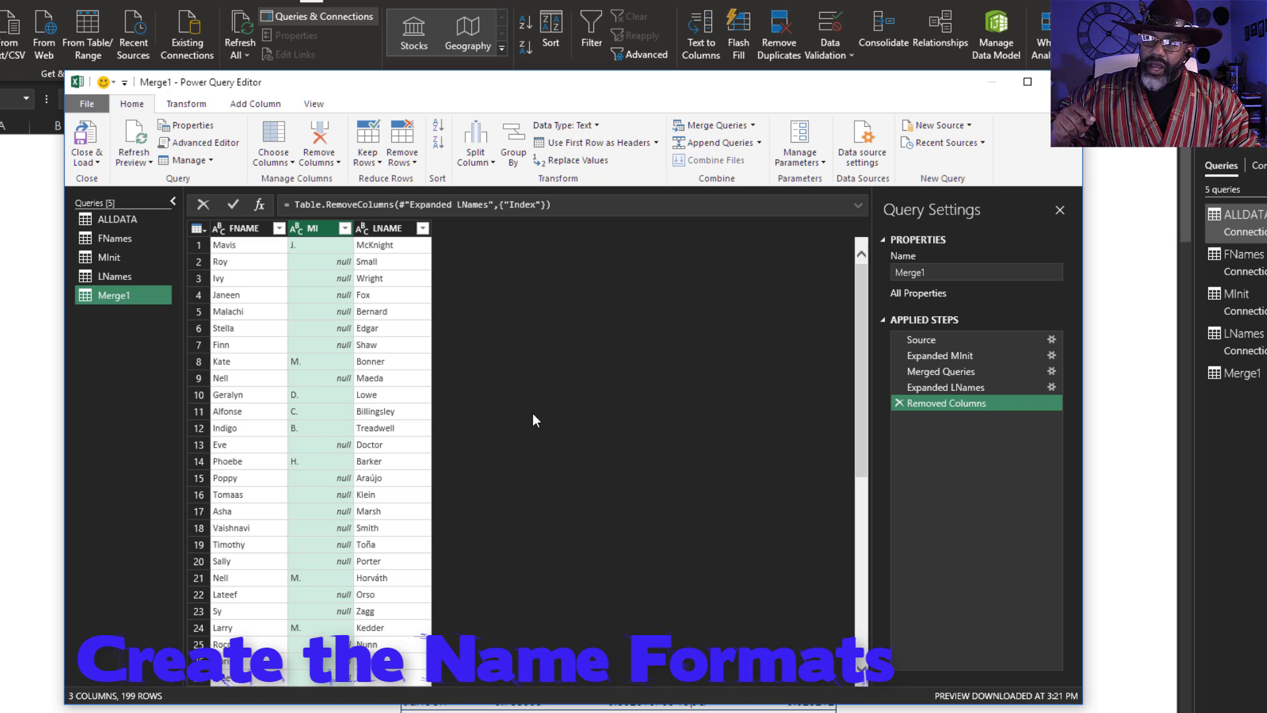
# Uncover the worksheet's Formats table and add a merged column of FNAME and LNAME, separated by a space and named "First Last".
pyautogui.moveTo(438, 85); pyautogui.dragTo(599, 107)
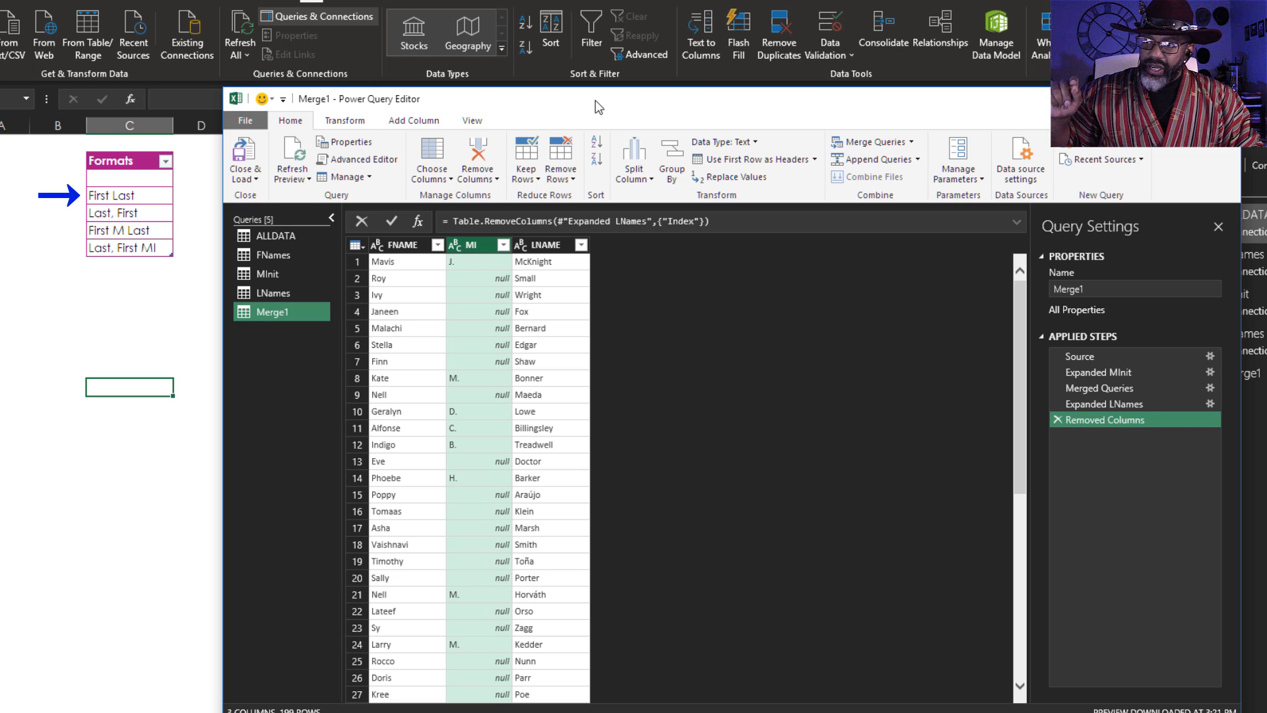
pyautogui.click(400, 247)
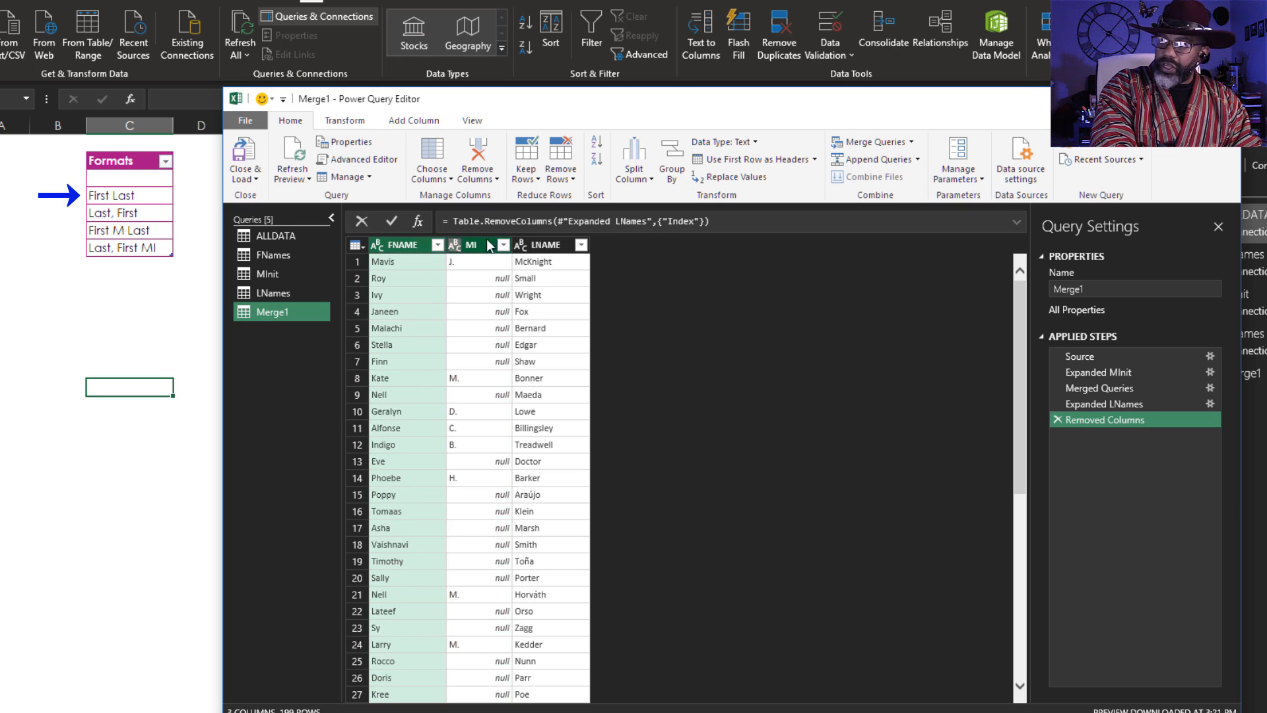
pyautogui.keyDown('ctrl'); pyautogui.click(543, 249); pyautogui.keyUp('ctrl')
pyautogui.click(414, 121)
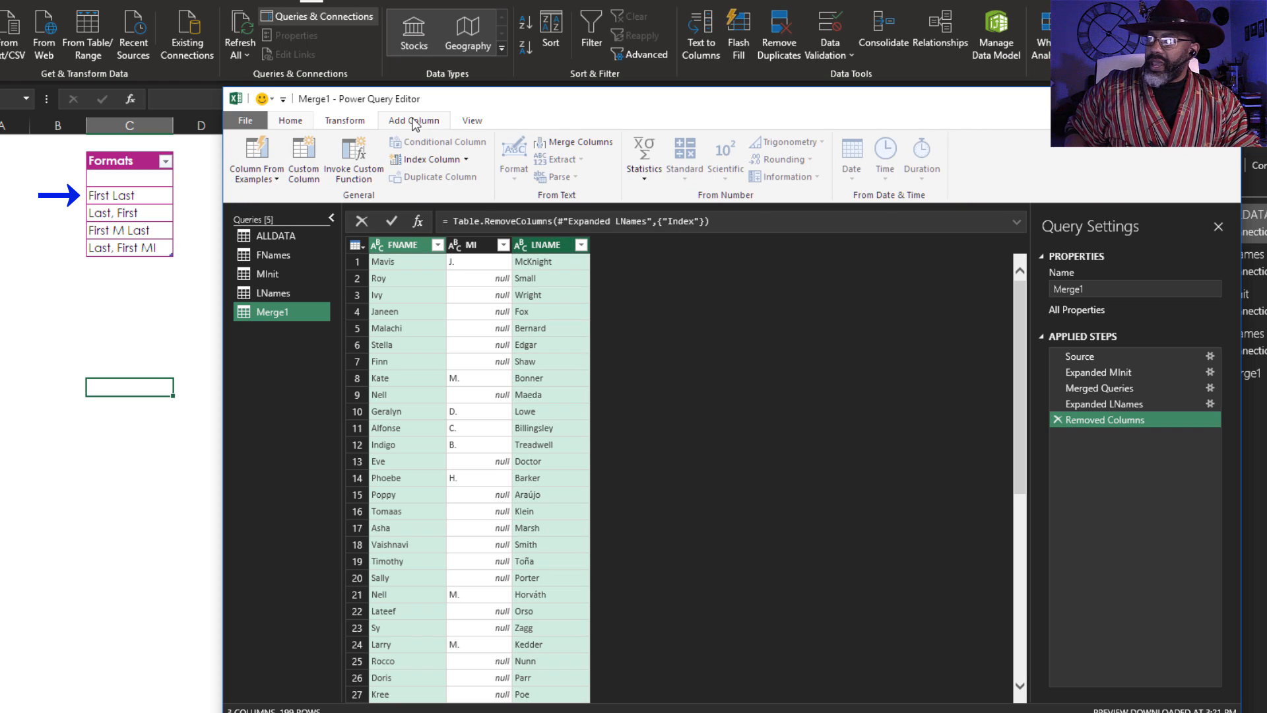
pyautogui.click(571, 146)
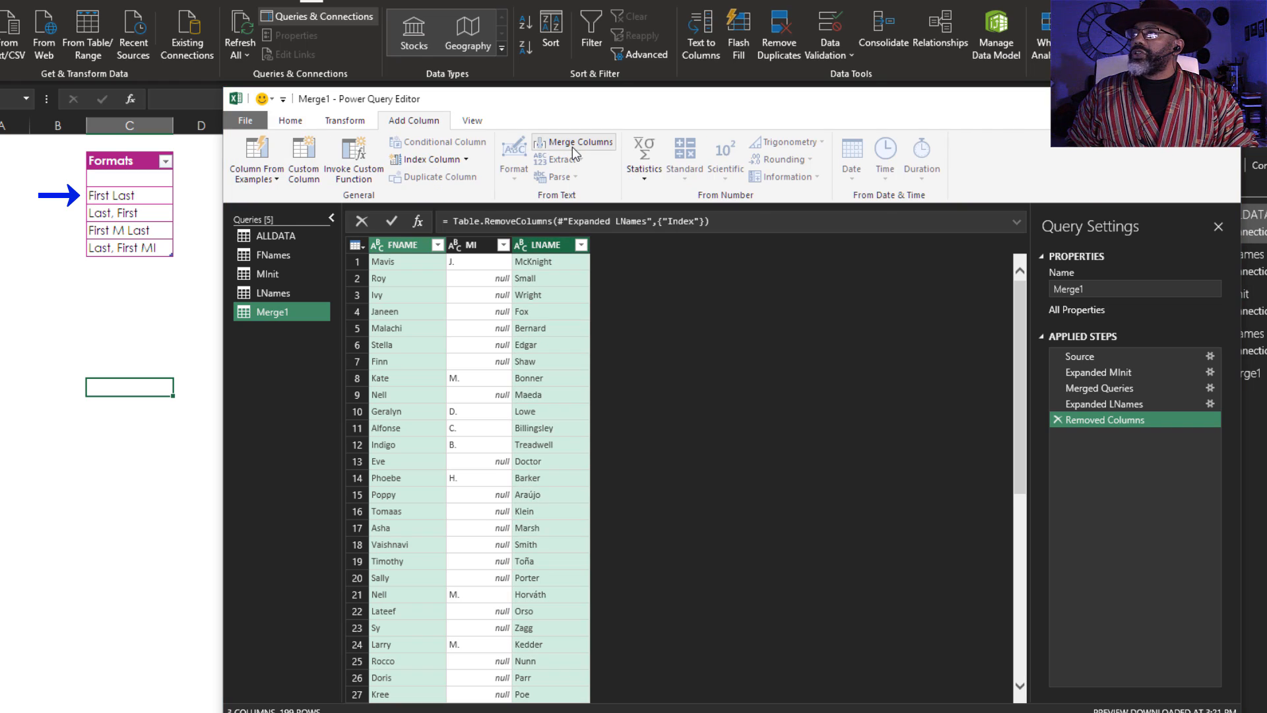
pyautogui.click(567, 375)
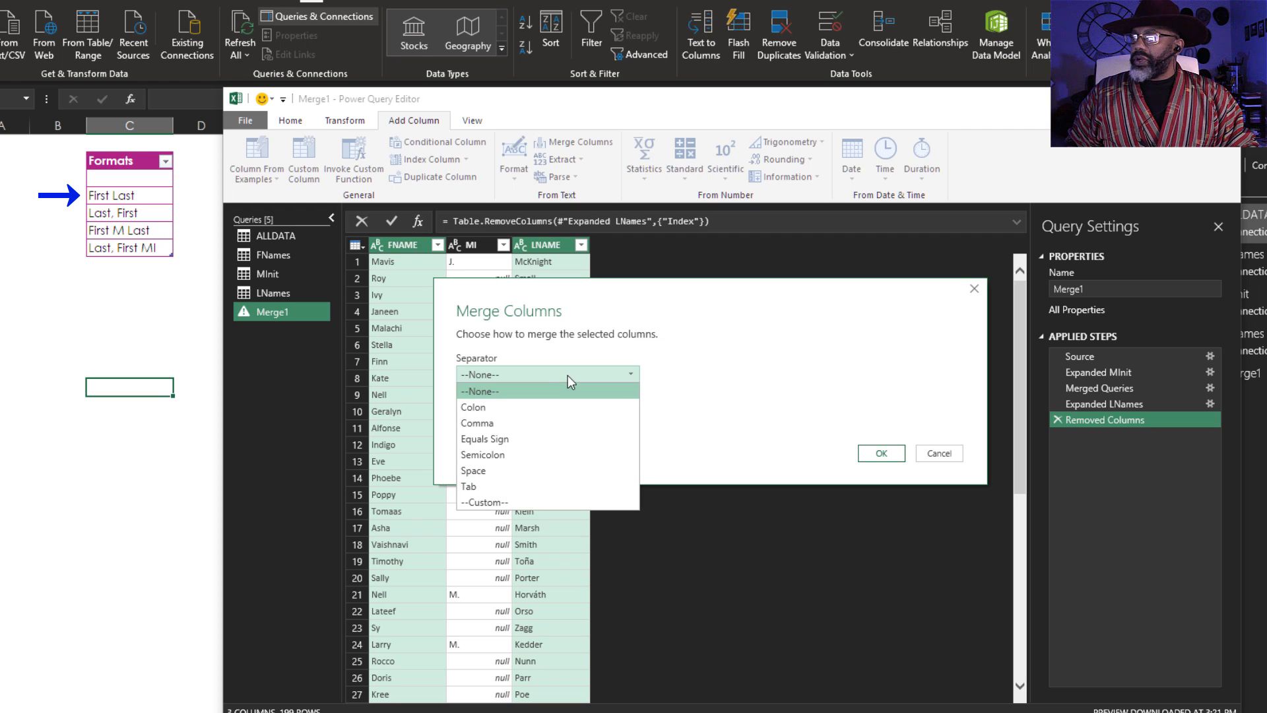
pyautogui.click(547, 472)
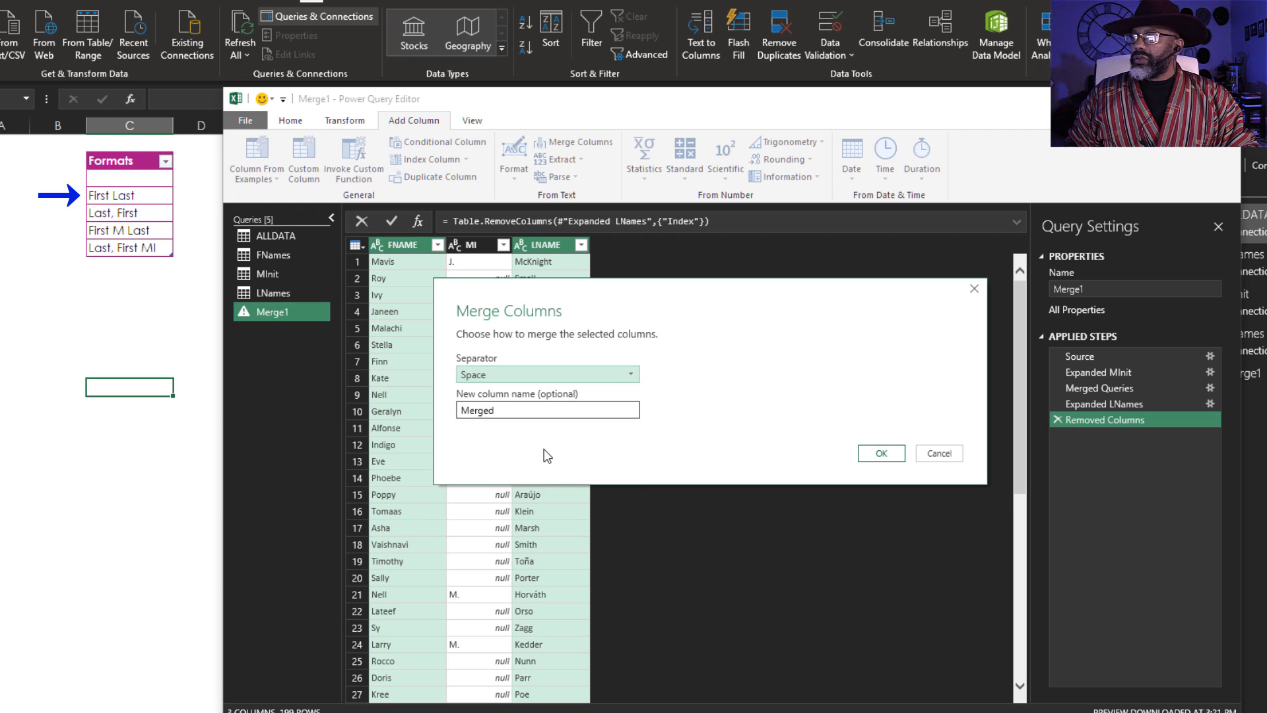
pyautogui.press('Tab')
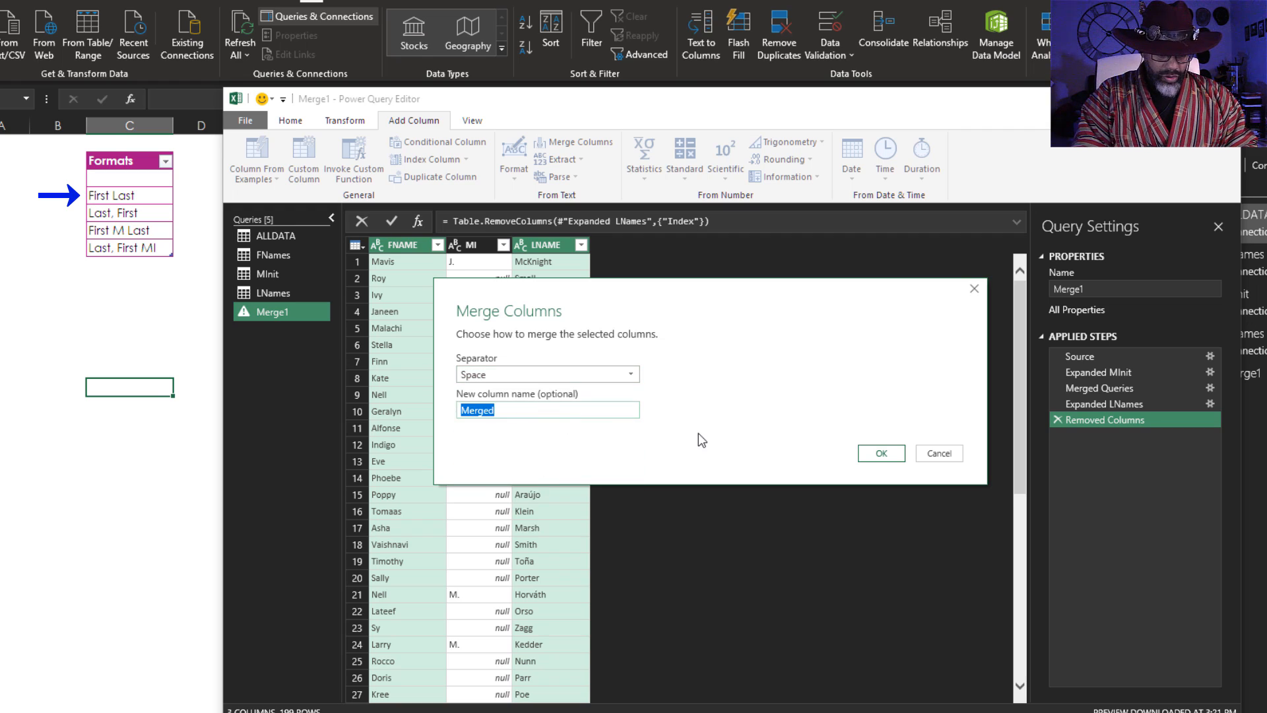
pyautogui.write('First')
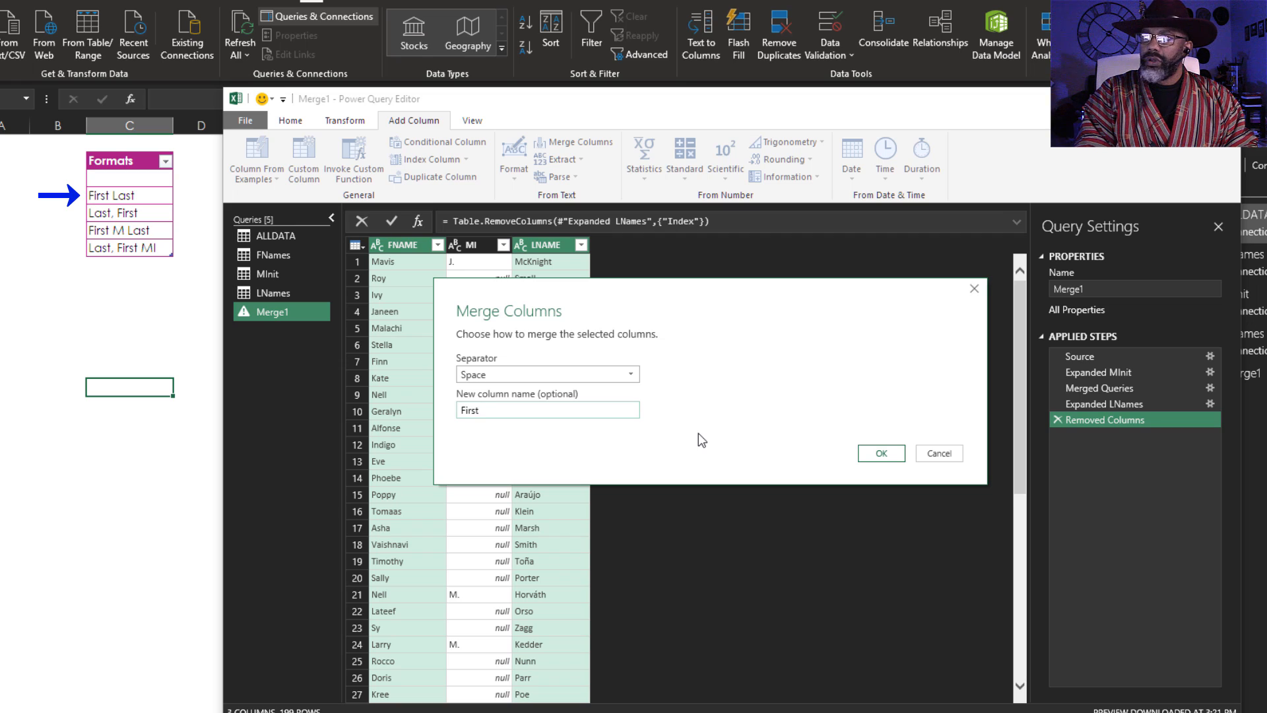
pyautogui.write(' Last')
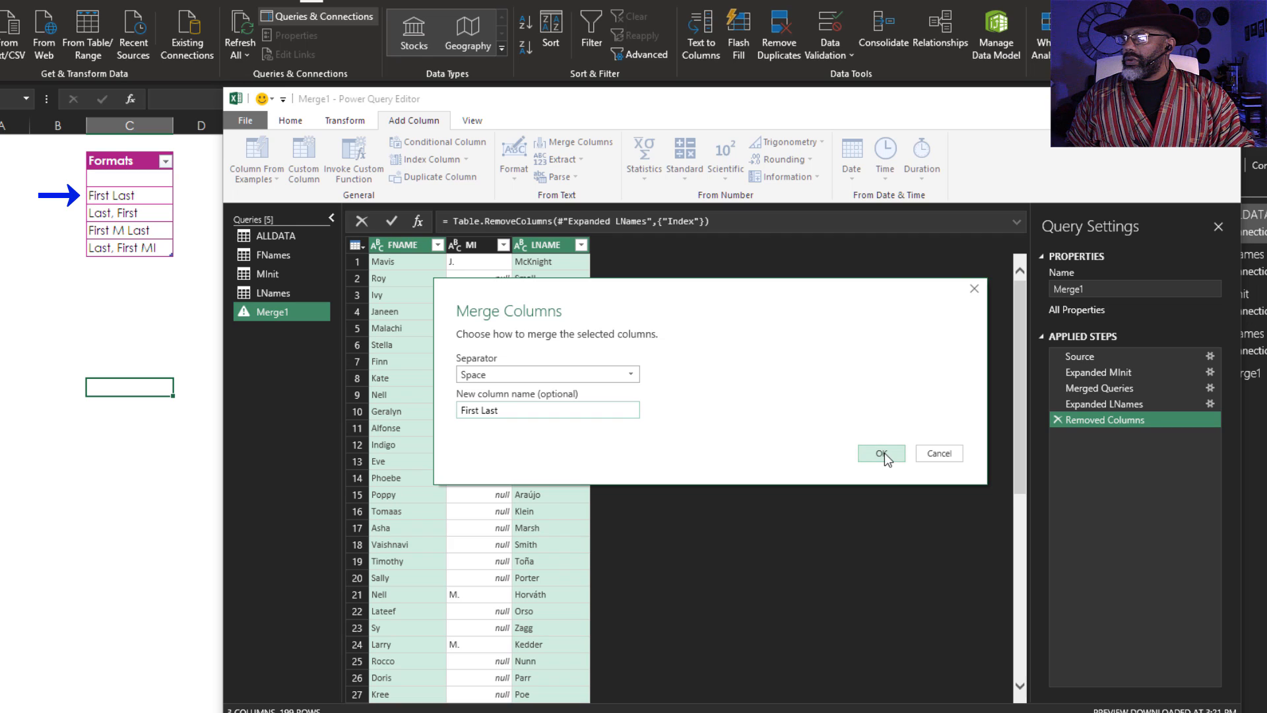
pyautogui.click(882, 453)
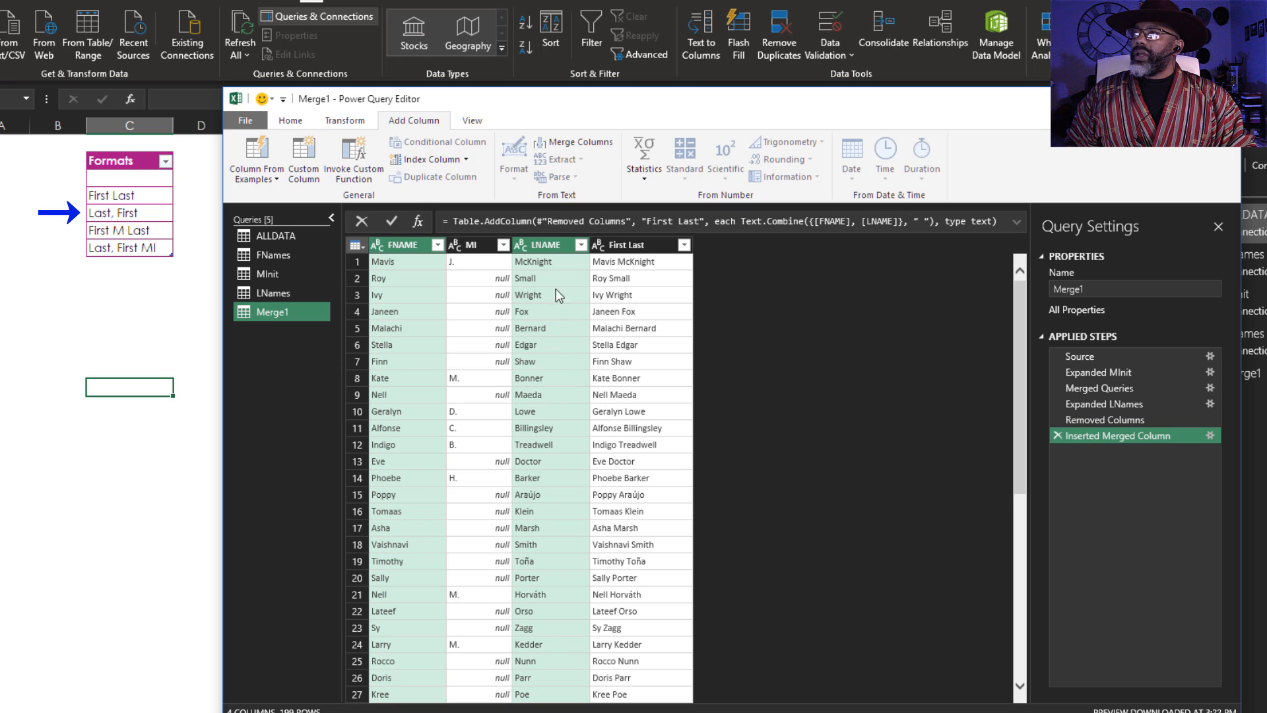
# Add a merged column of LNAME followed by FNAME, with a custom comma-and-space separator and the name "Last, First".
pyautogui.click(547, 251)
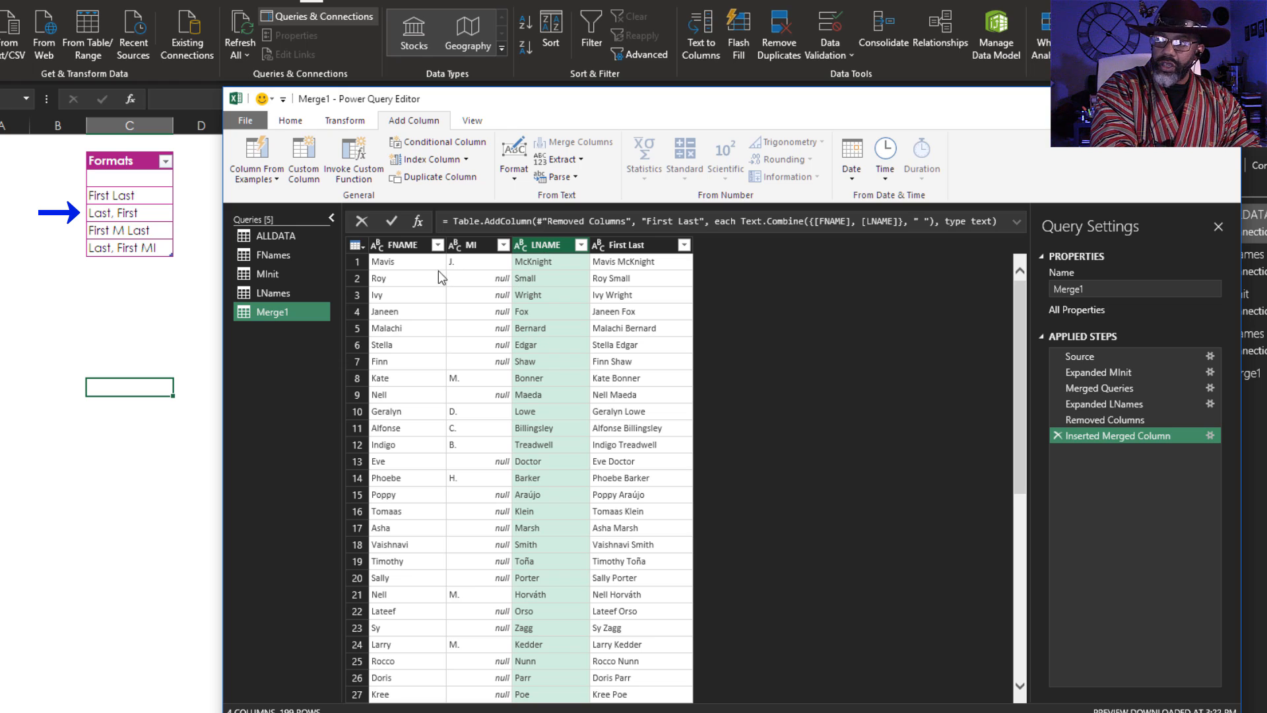
pyautogui.keyDown('ctrl'); pyautogui.click(400, 249); pyautogui.keyUp('ctrl')
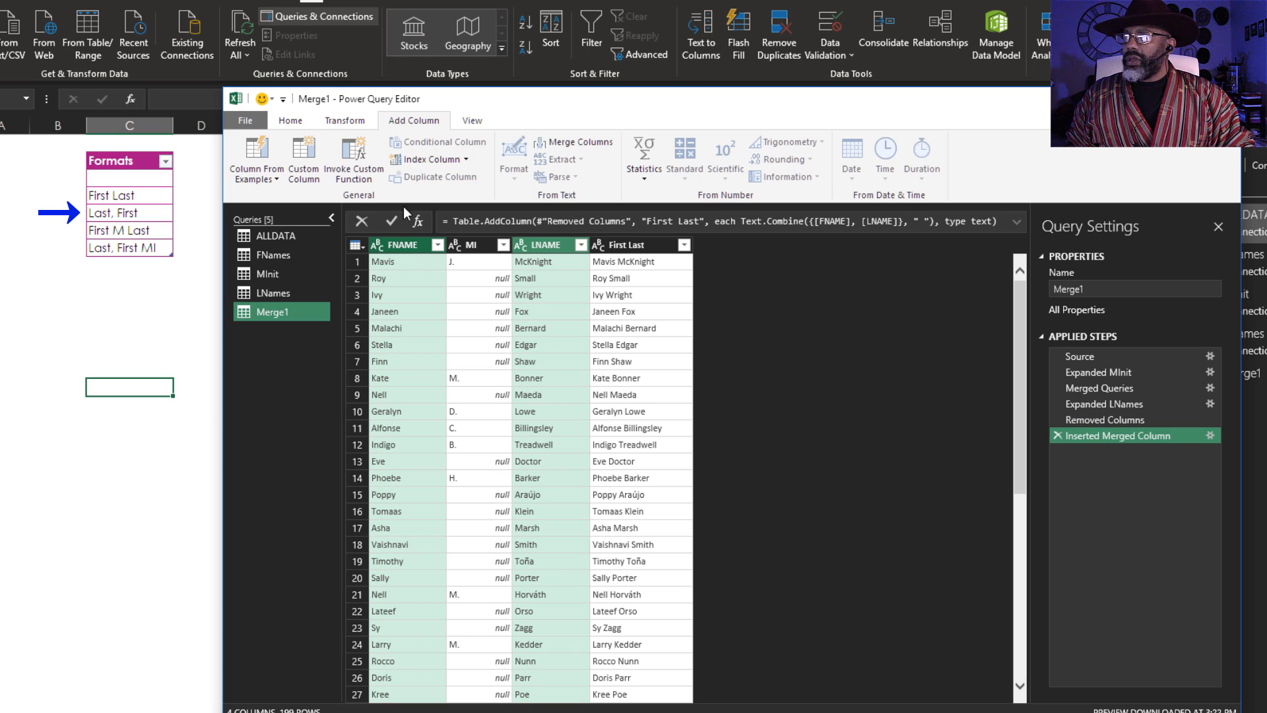
pyautogui.click(572, 143)
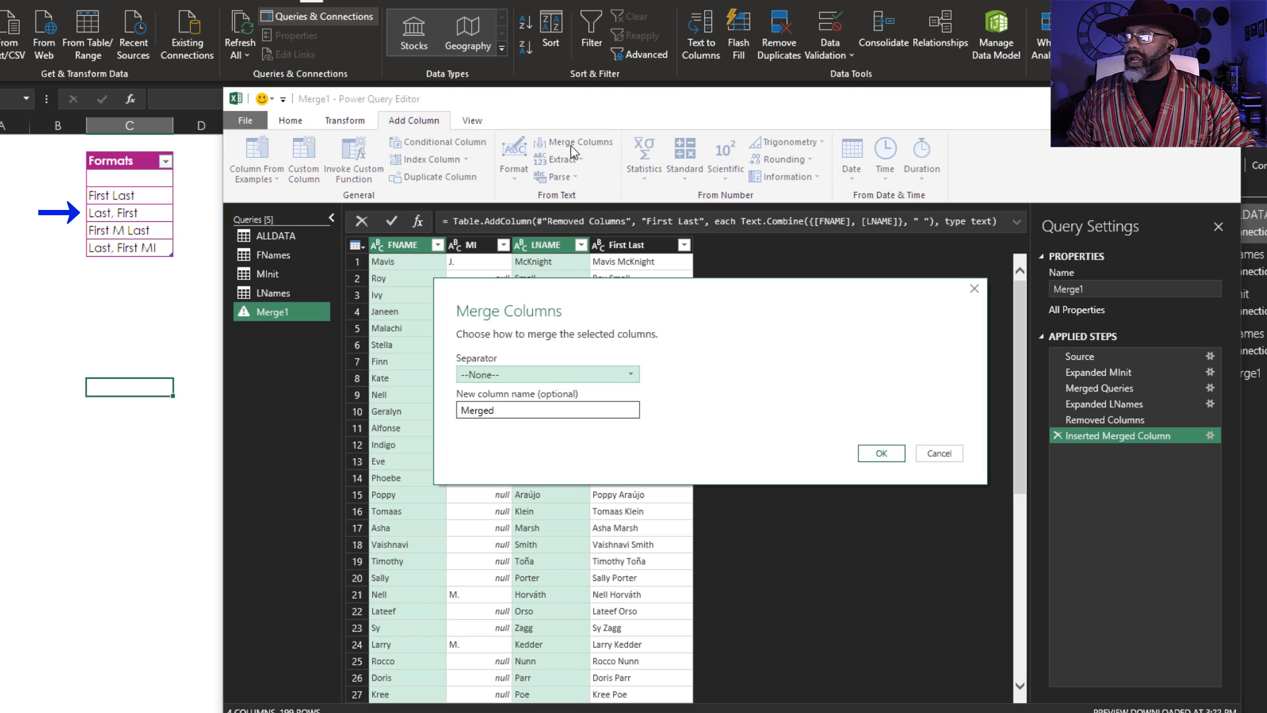
pyautogui.click(530, 379)
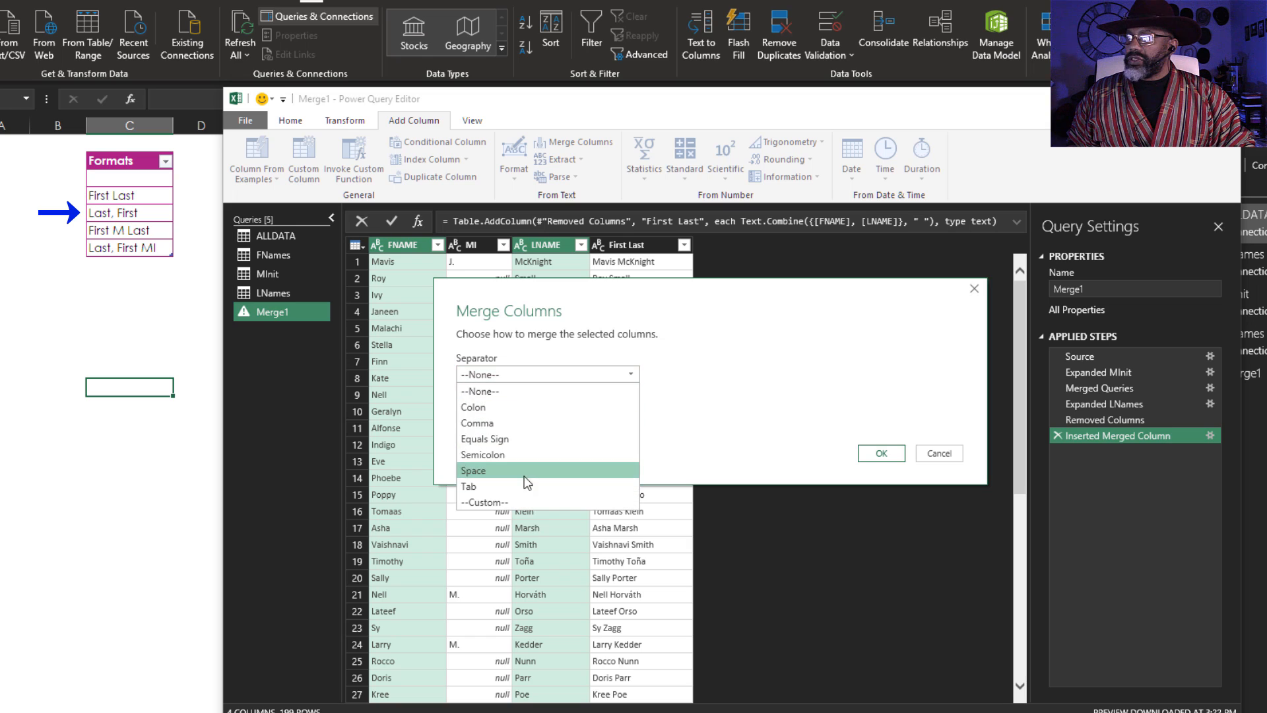
pyautogui.click(521, 503)
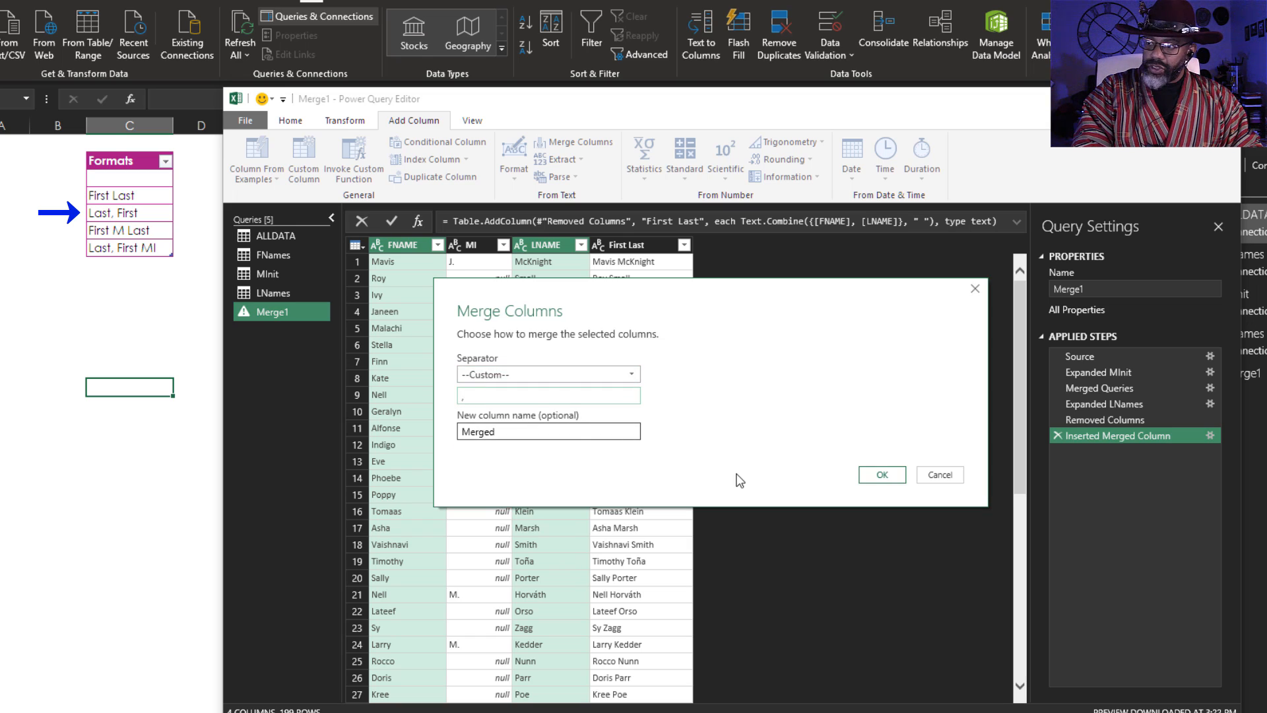
pyautogui.press('Tab')
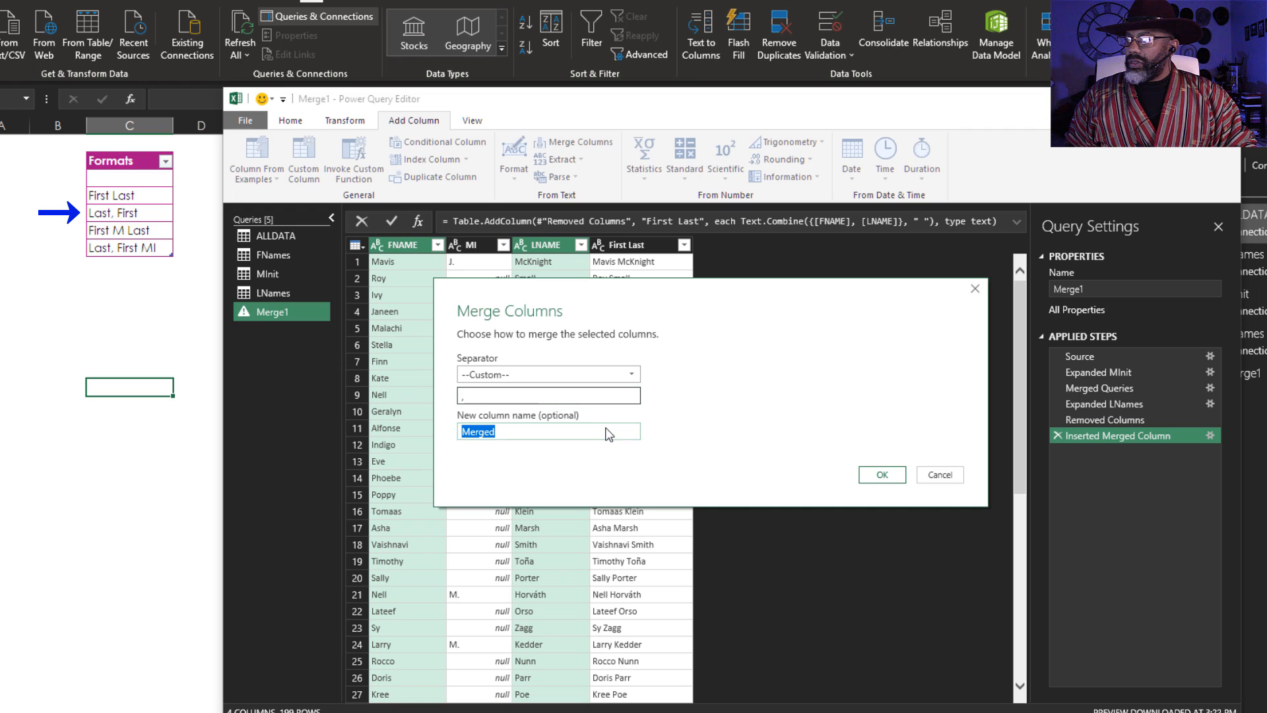
pyautogui.write('Last')
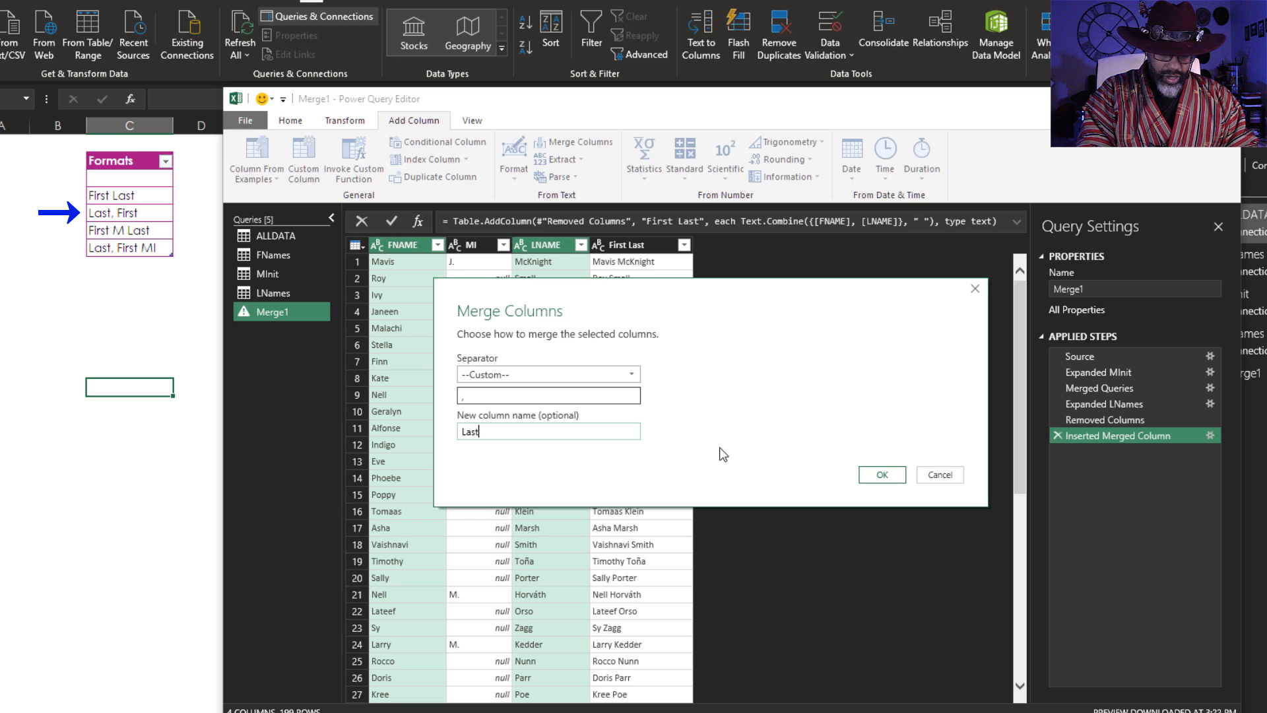
pyautogui.write(', First')
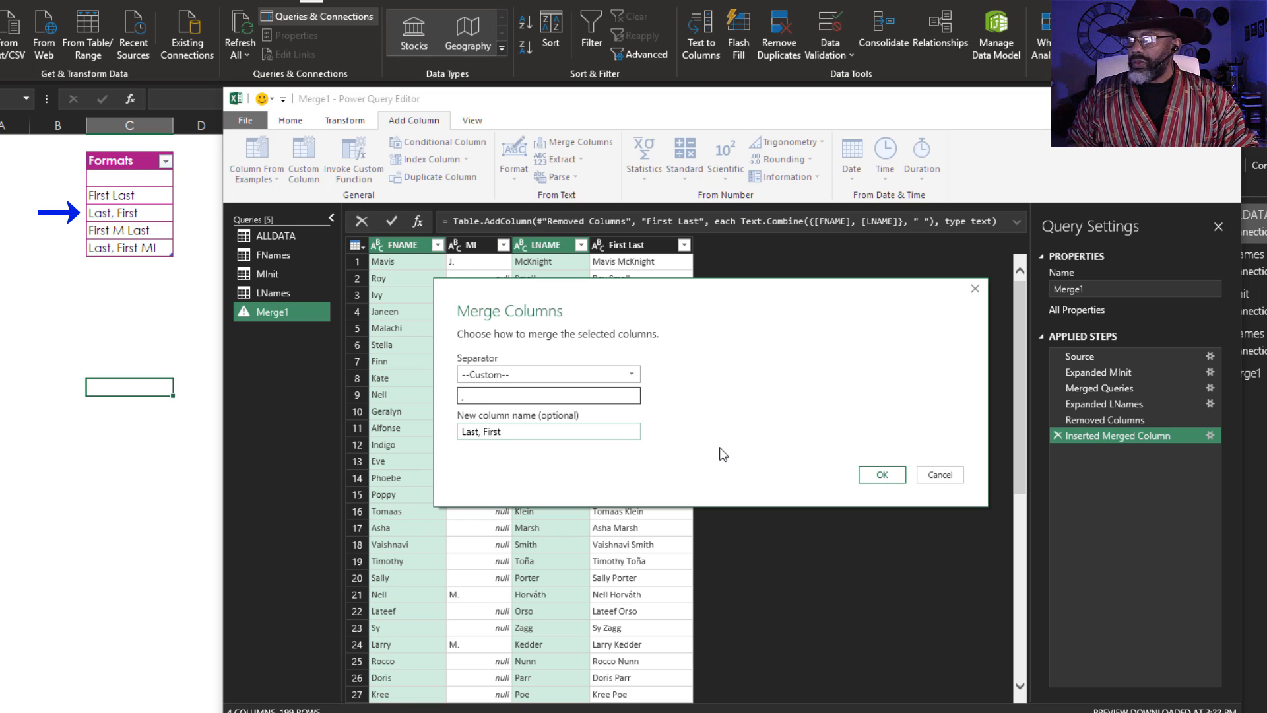
pyautogui.click(873, 476)
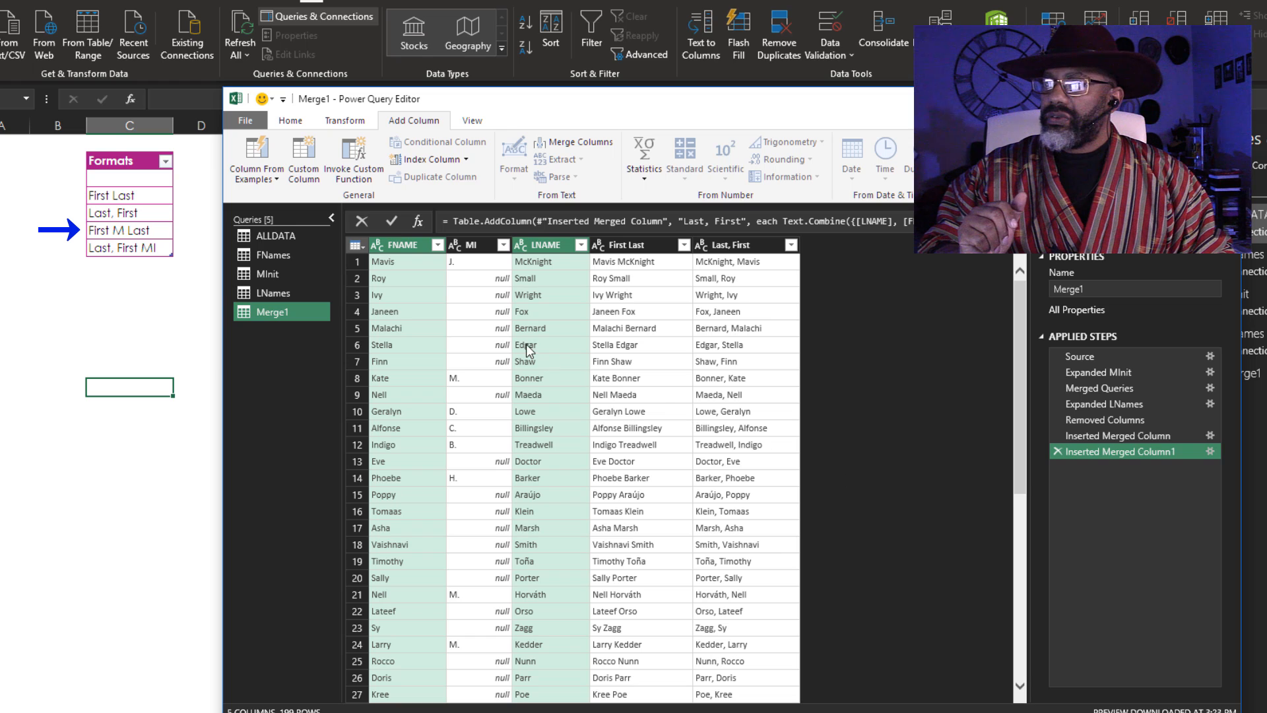
# Add a merged column of FNAME, MI and LNAME, separated by a space and named "First M Last".
pyautogui.click(401, 250)
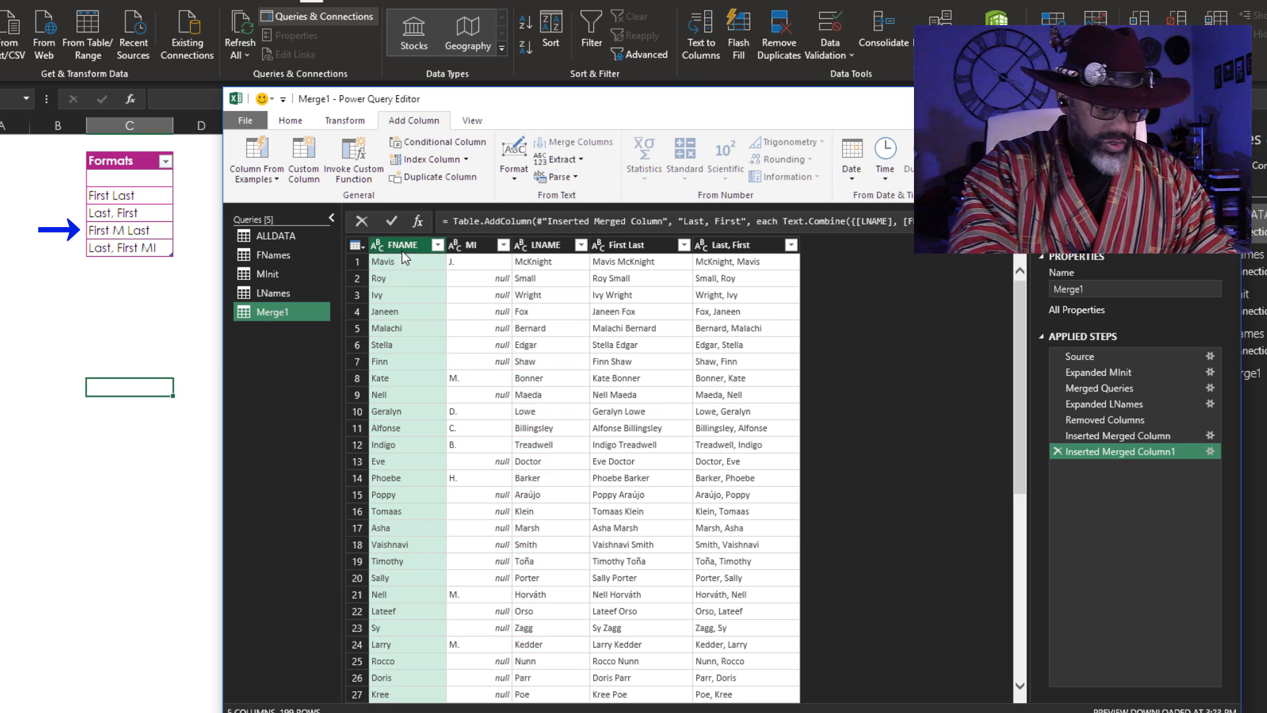
pyautogui.keyDown('ctrl'); pyautogui.click(460, 251); pyautogui.keyUp('ctrl')
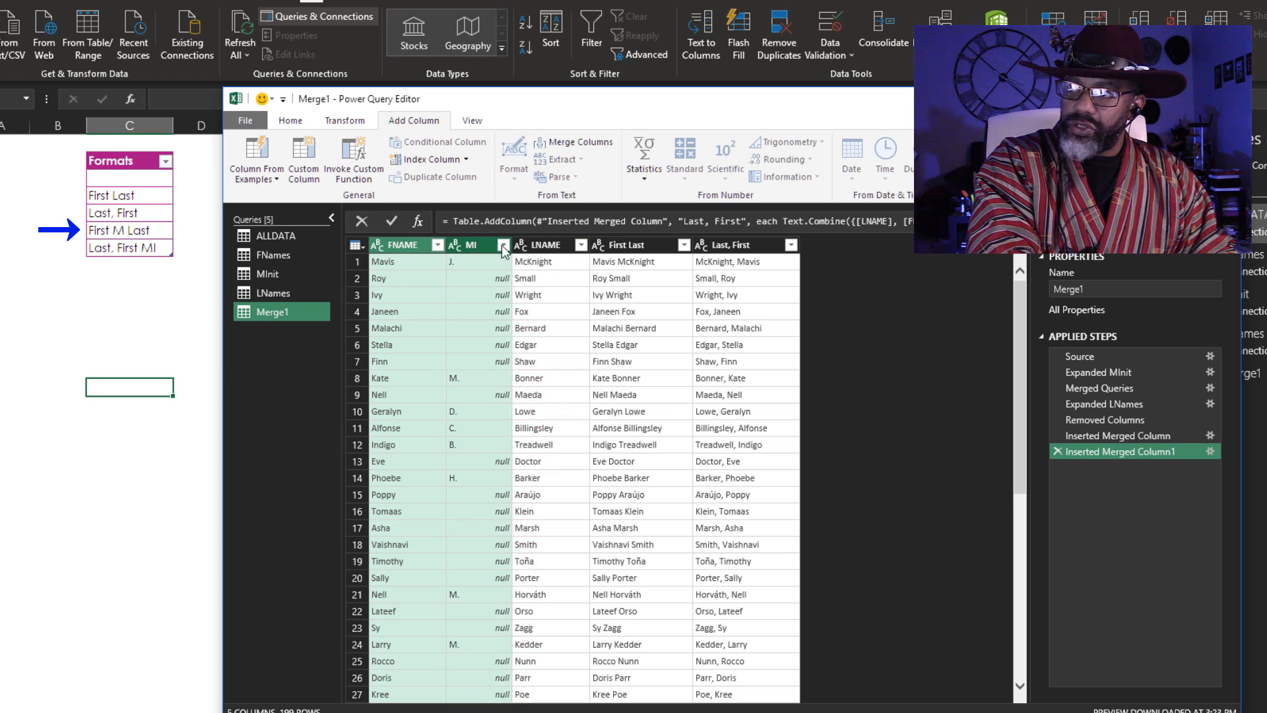
pyautogui.keyDown('ctrl'); pyautogui.click(553, 251); pyautogui.keyUp('ctrl')
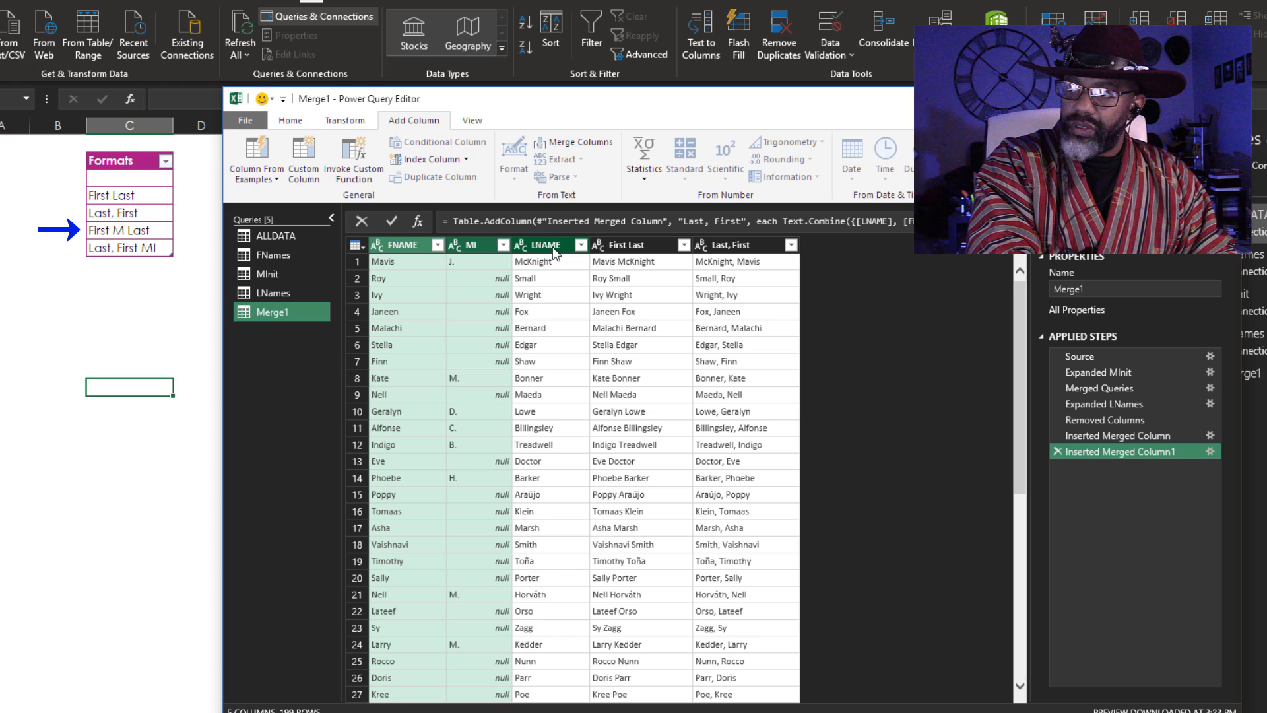
pyautogui.click(569, 144)
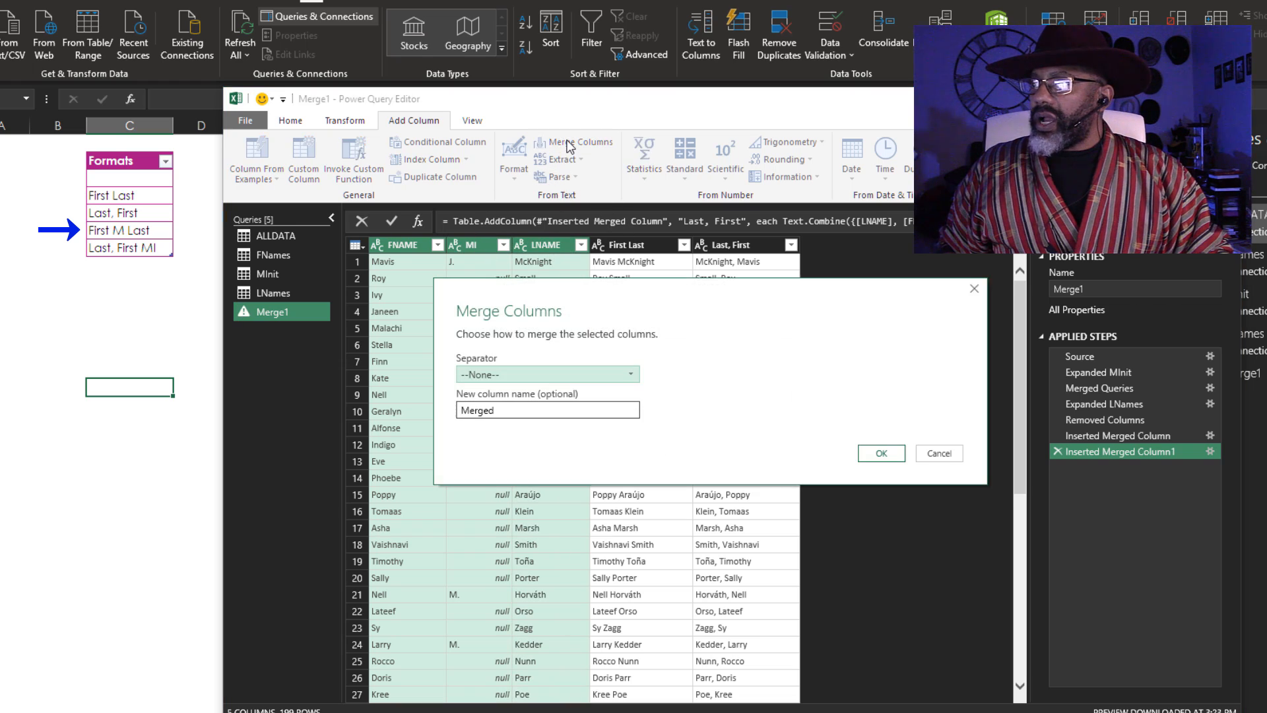
pyautogui.click(572, 375)
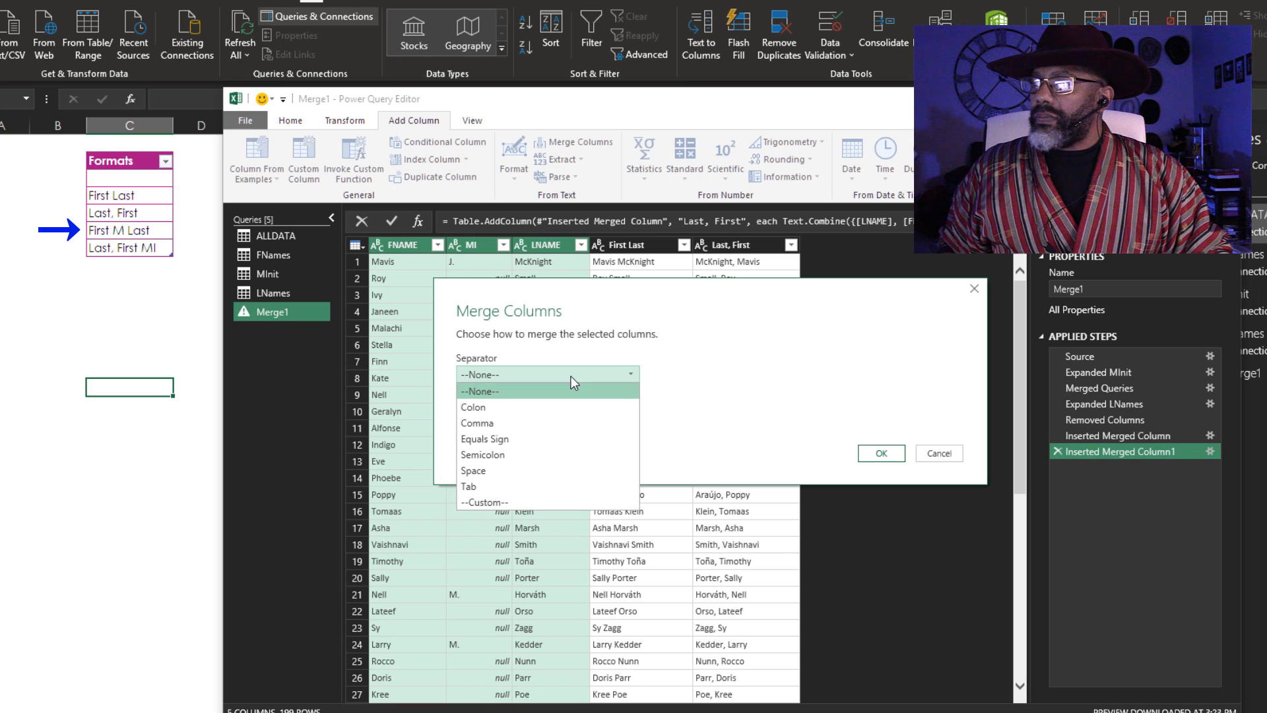
pyautogui.click(573, 383)
pyautogui.click(572, 380)
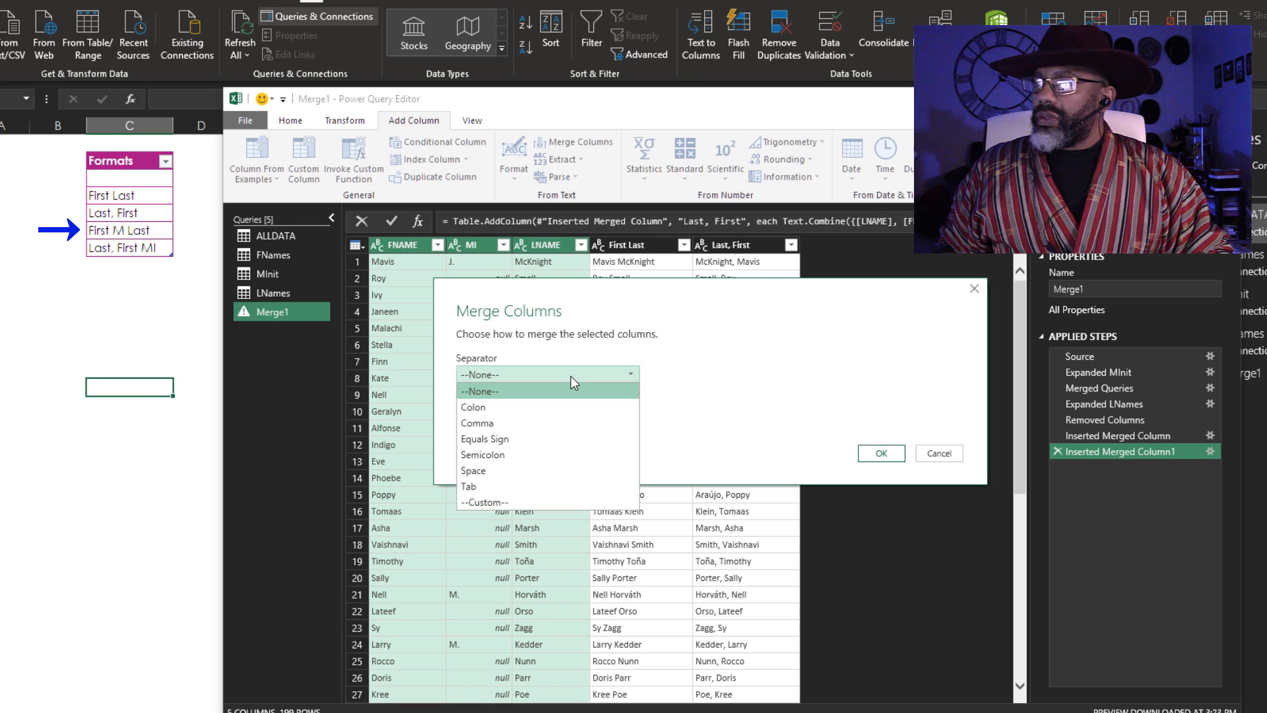
pyautogui.click(541, 469)
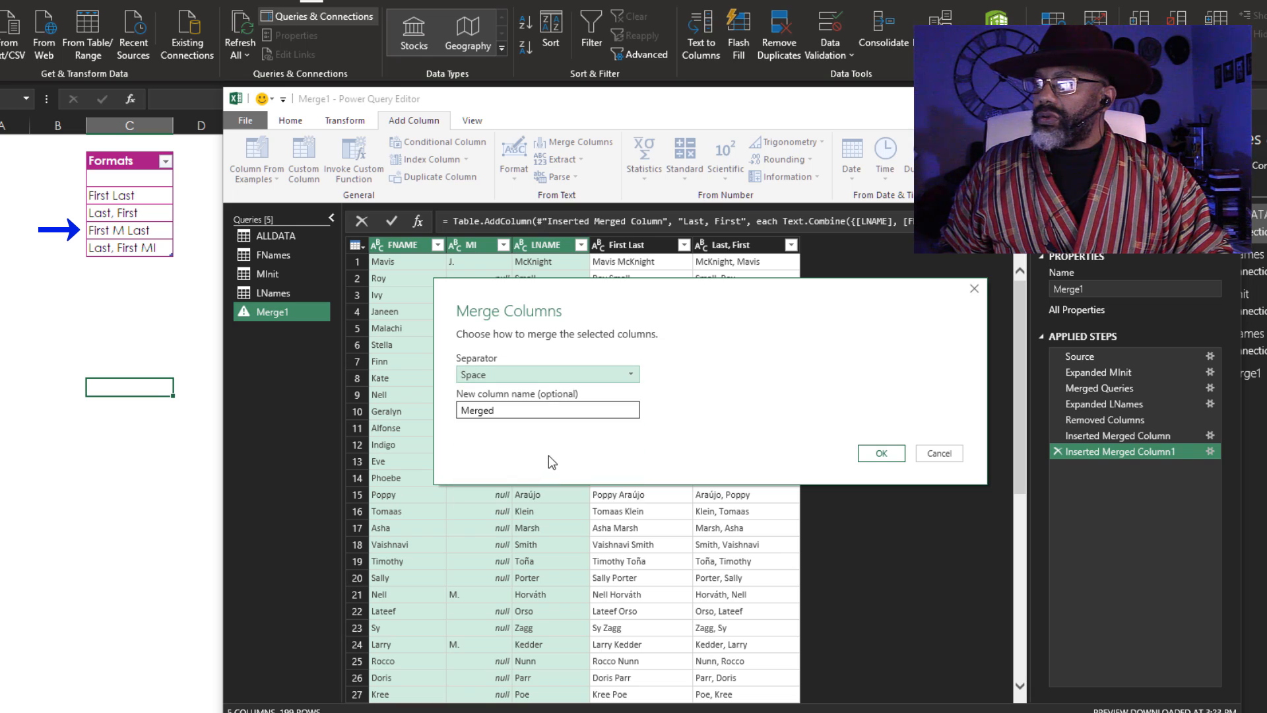
pyautogui.doubleClick(548, 410)
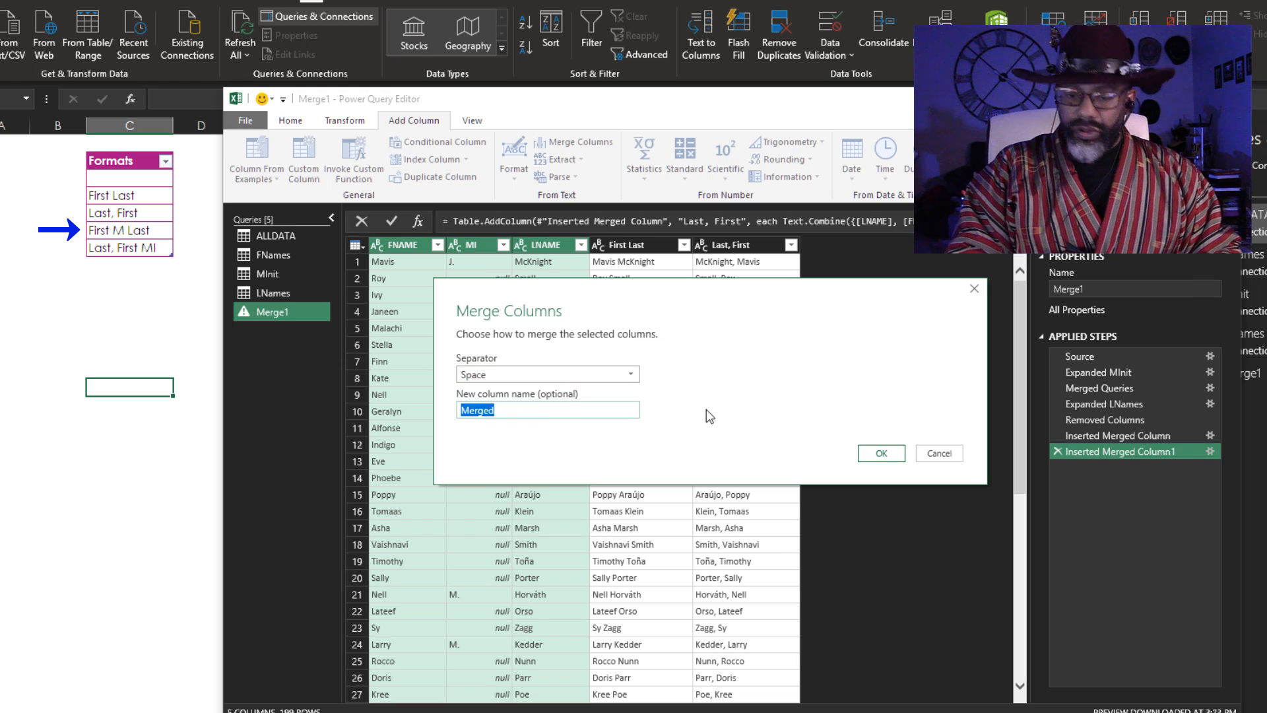
pyautogui.write('Fi')
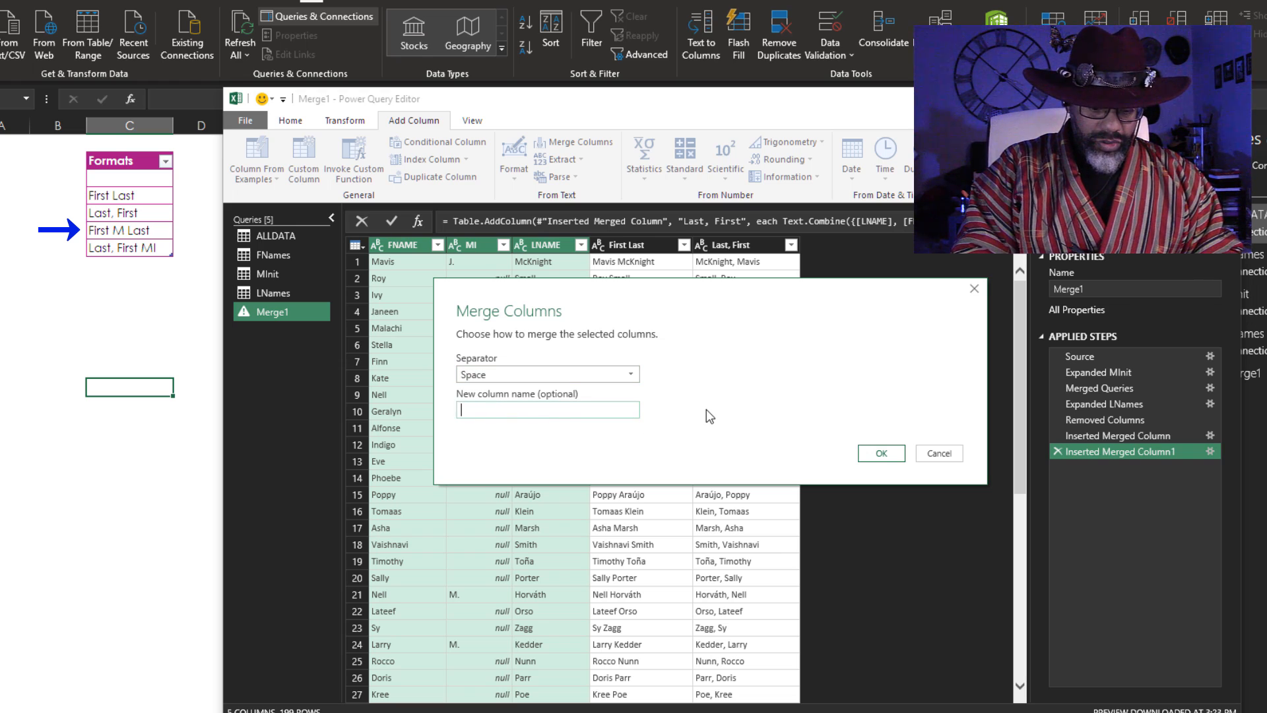
pyautogui.write('rst')
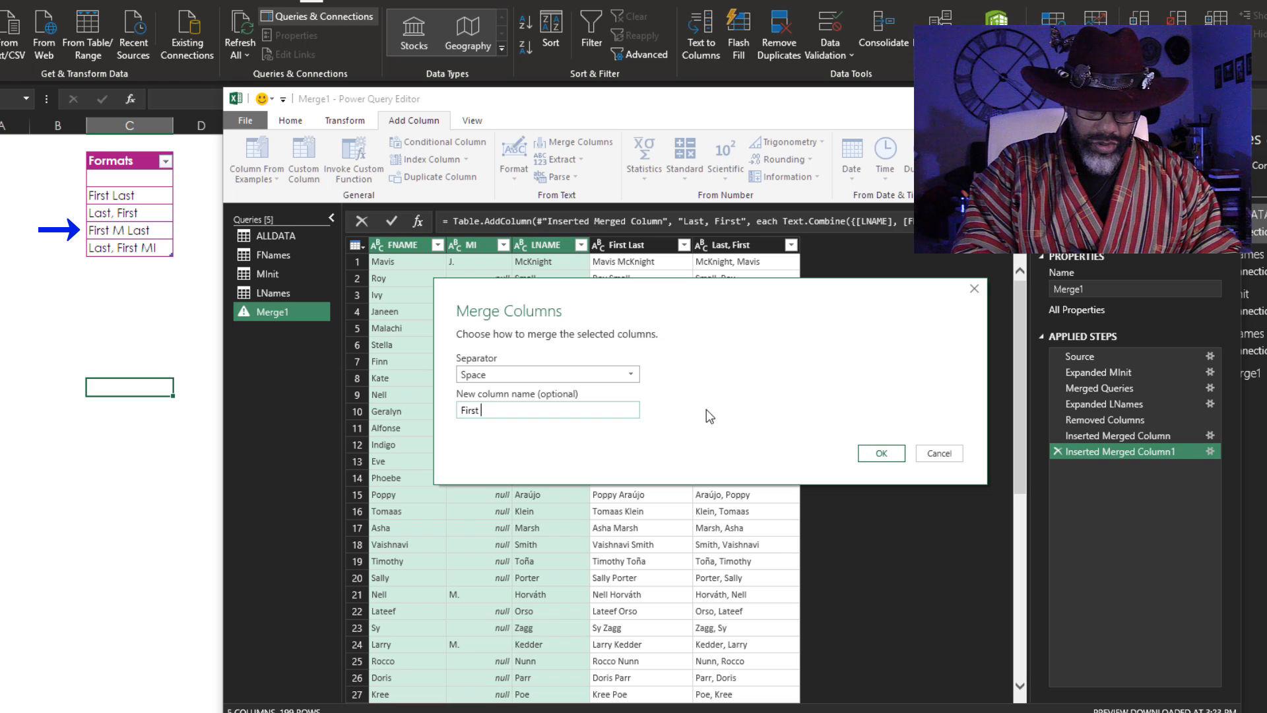
pyautogui.write(' M Last')
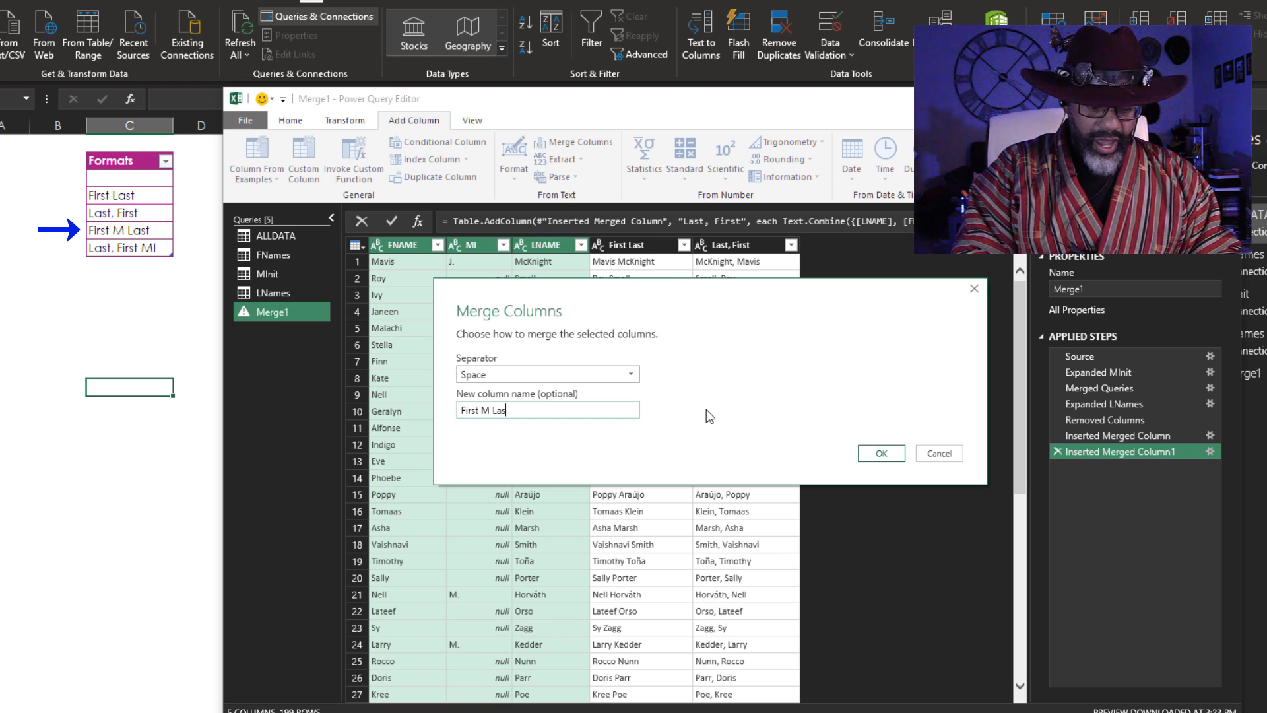
pyautogui.click(878, 454)
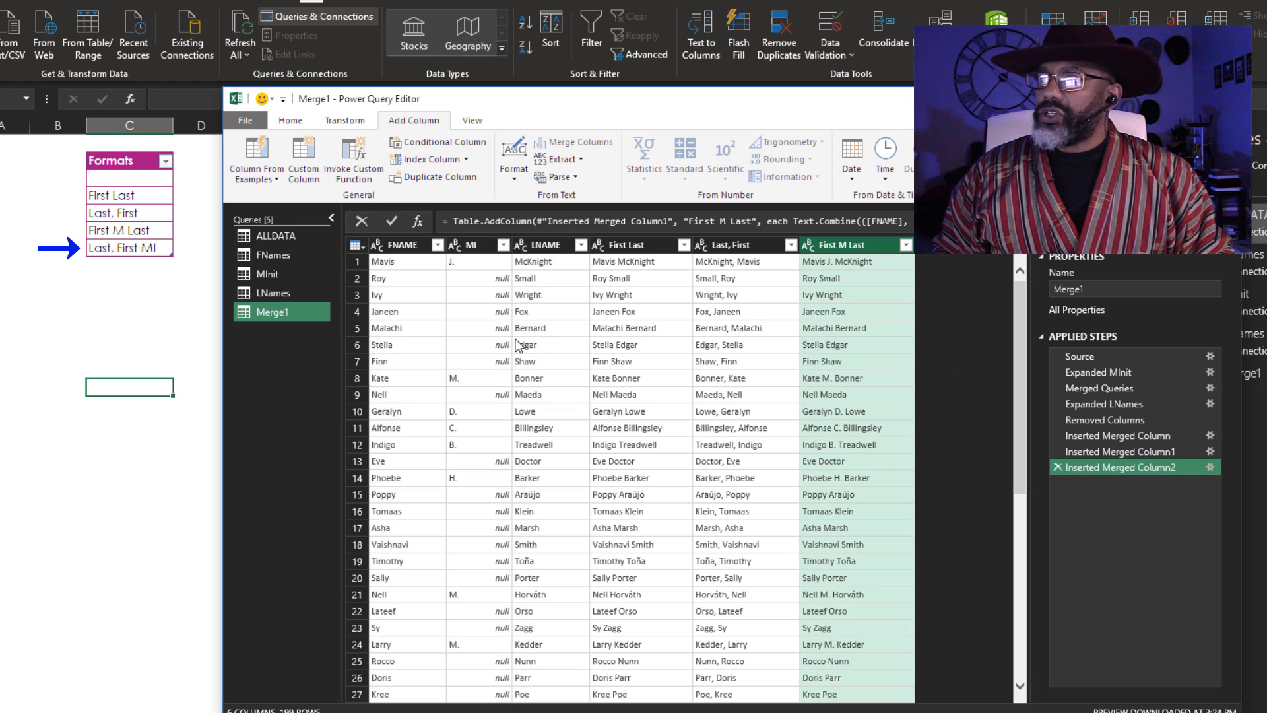
# Add a merged column of "Last, First" followed by MI, separated by a space and named "Last, First MI".
pyautogui.click(734, 248)
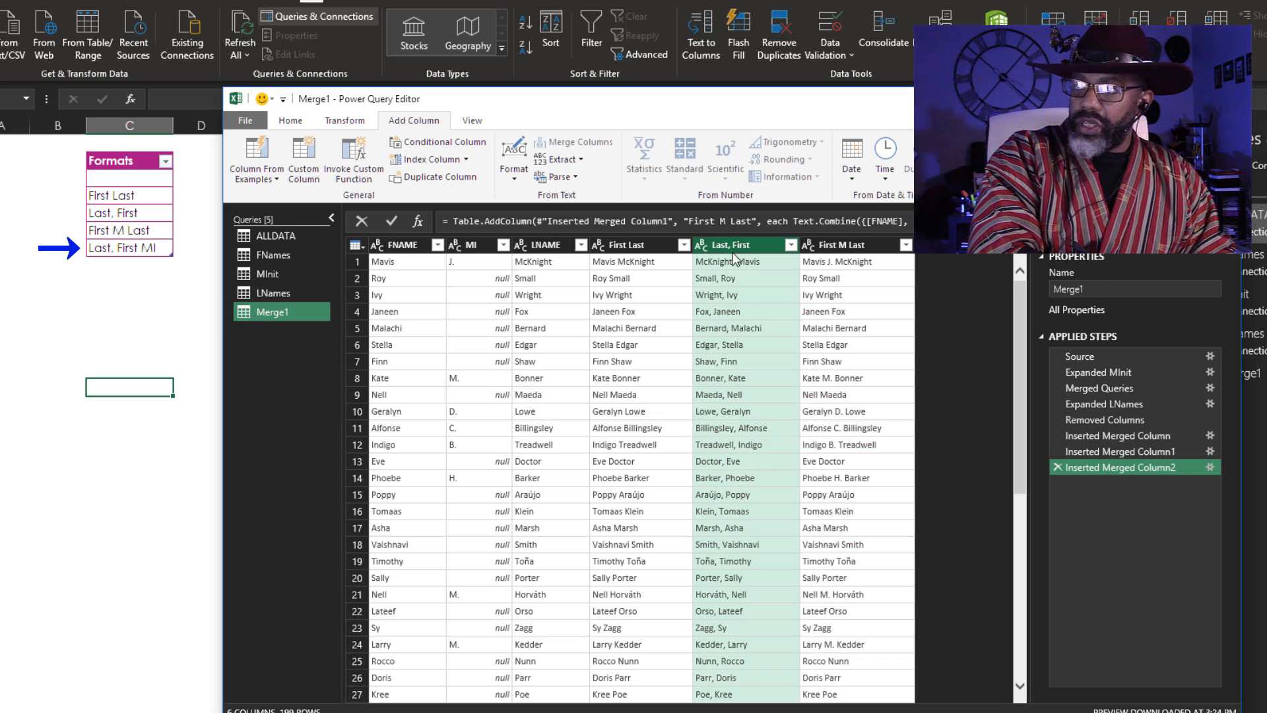
pyautogui.keyDown('ctrl'); pyautogui.click(470, 246); pyautogui.keyUp('ctrl')
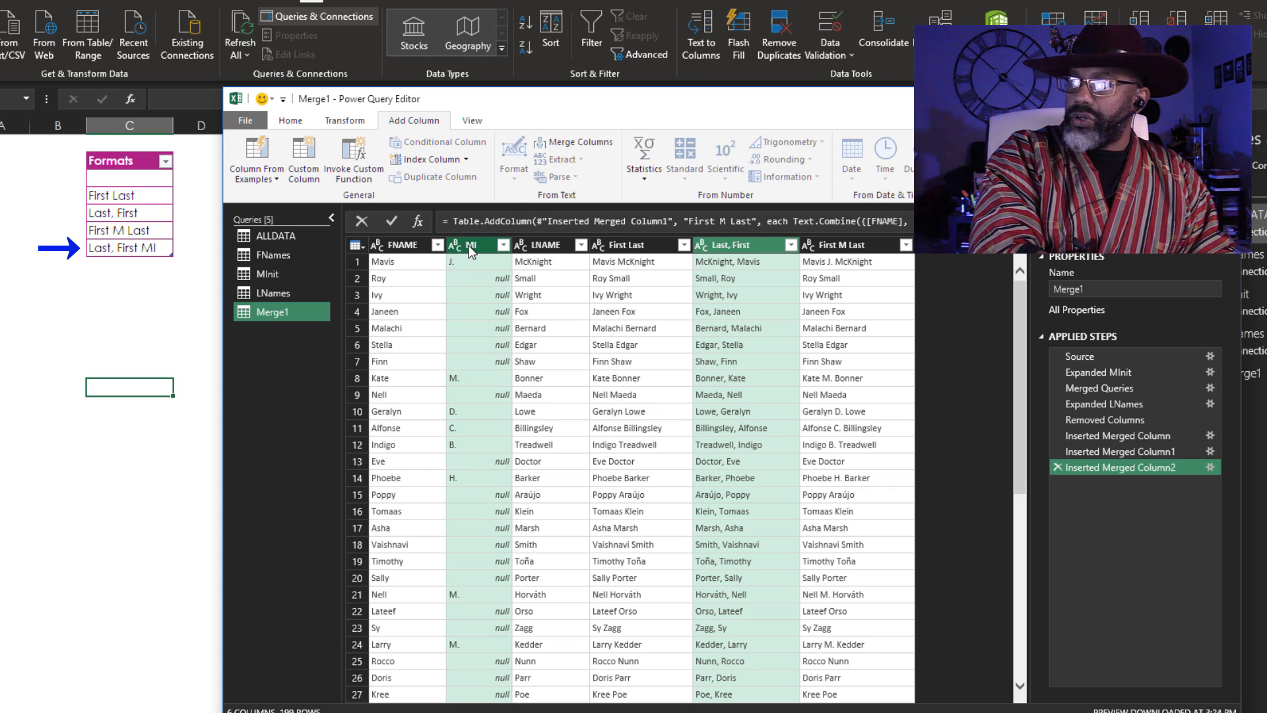
pyautogui.click(560, 145)
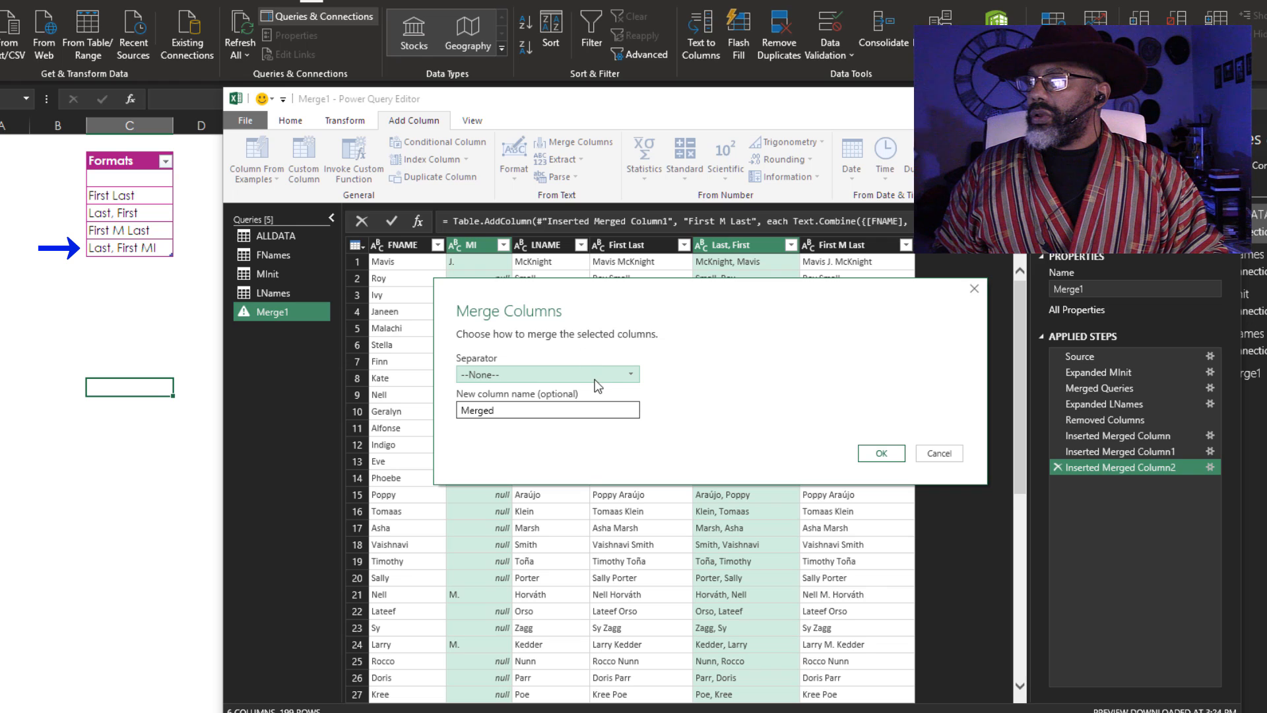
pyautogui.click(593, 374)
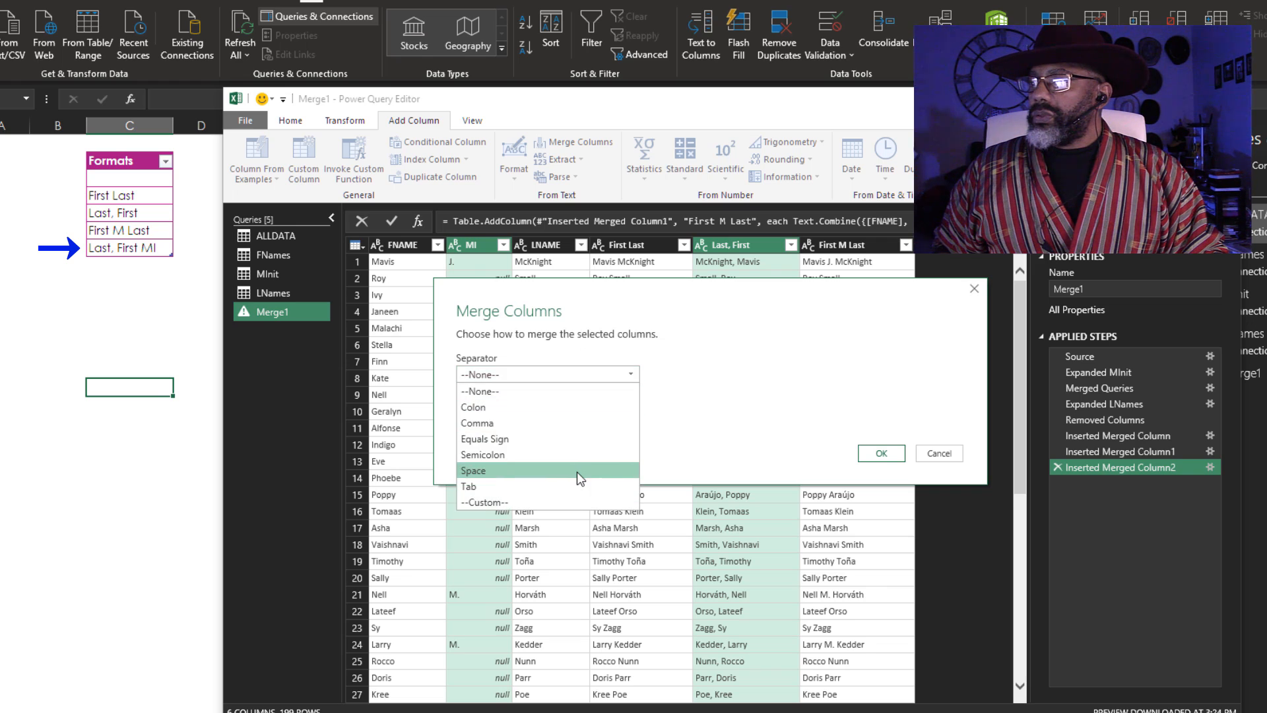
pyautogui.click(576, 471)
pyautogui.doubleClick(567, 411)
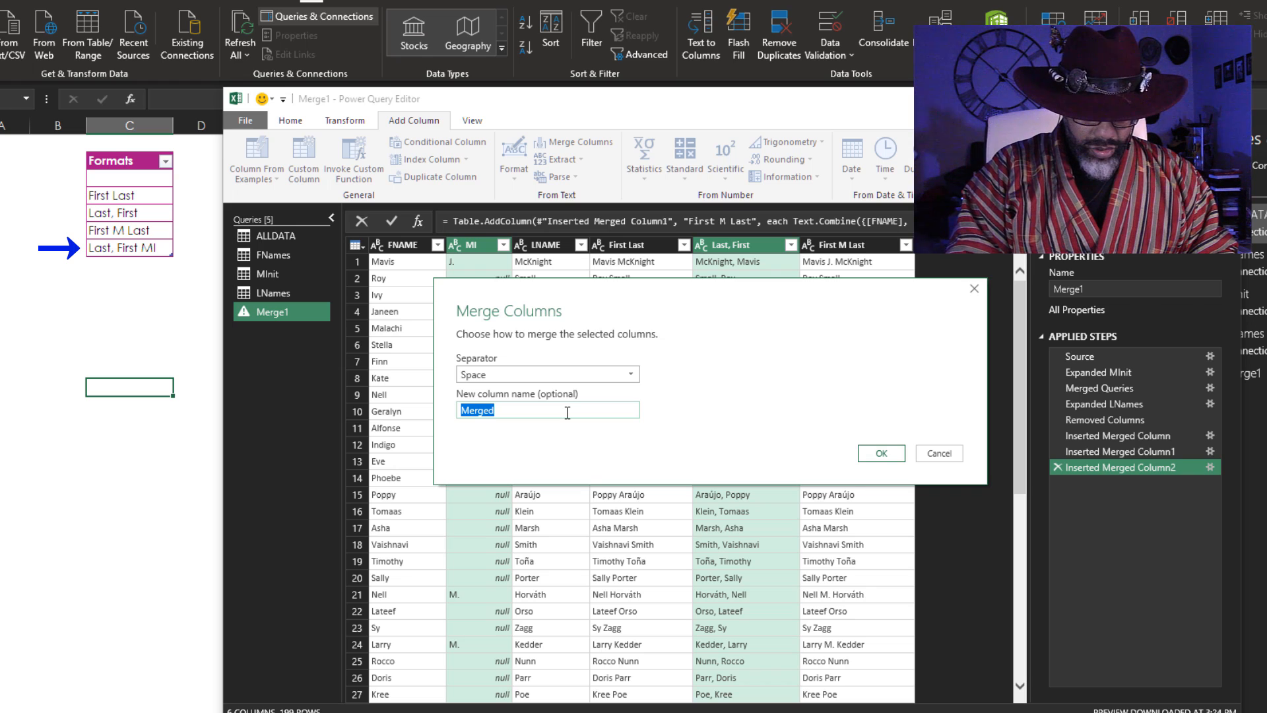
pyautogui.write('Last')
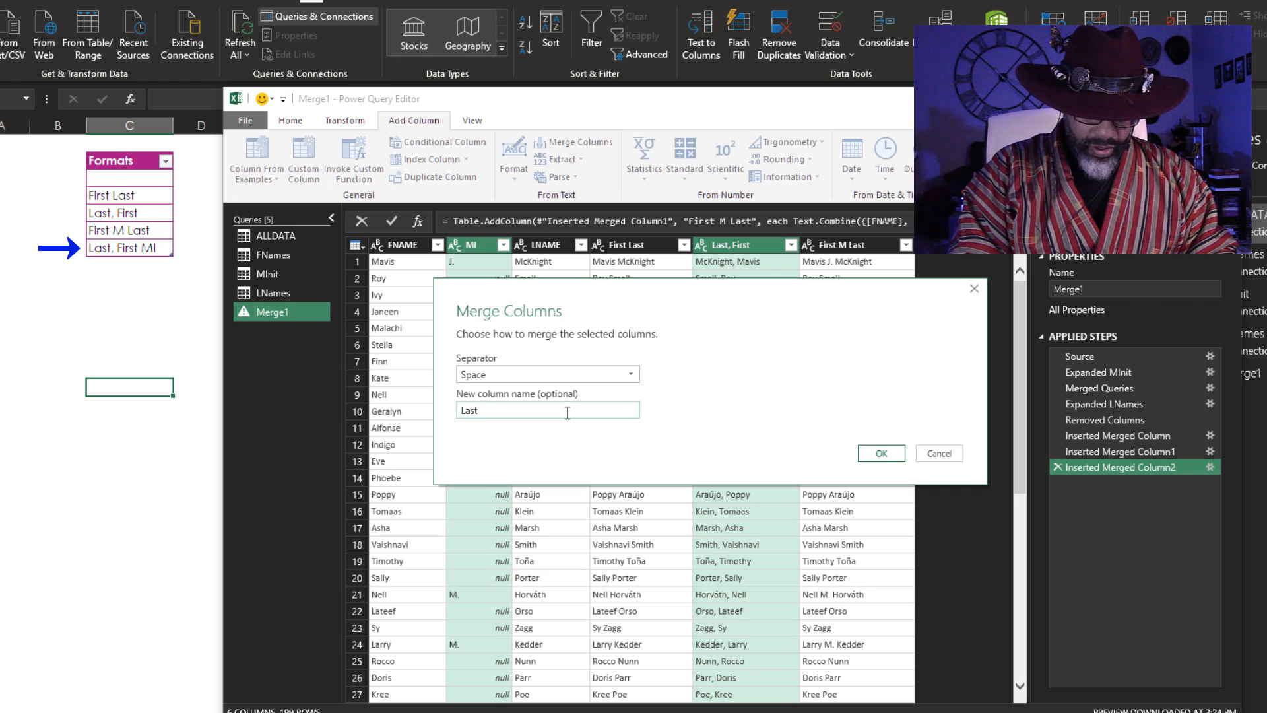
pyautogui.write(', First')
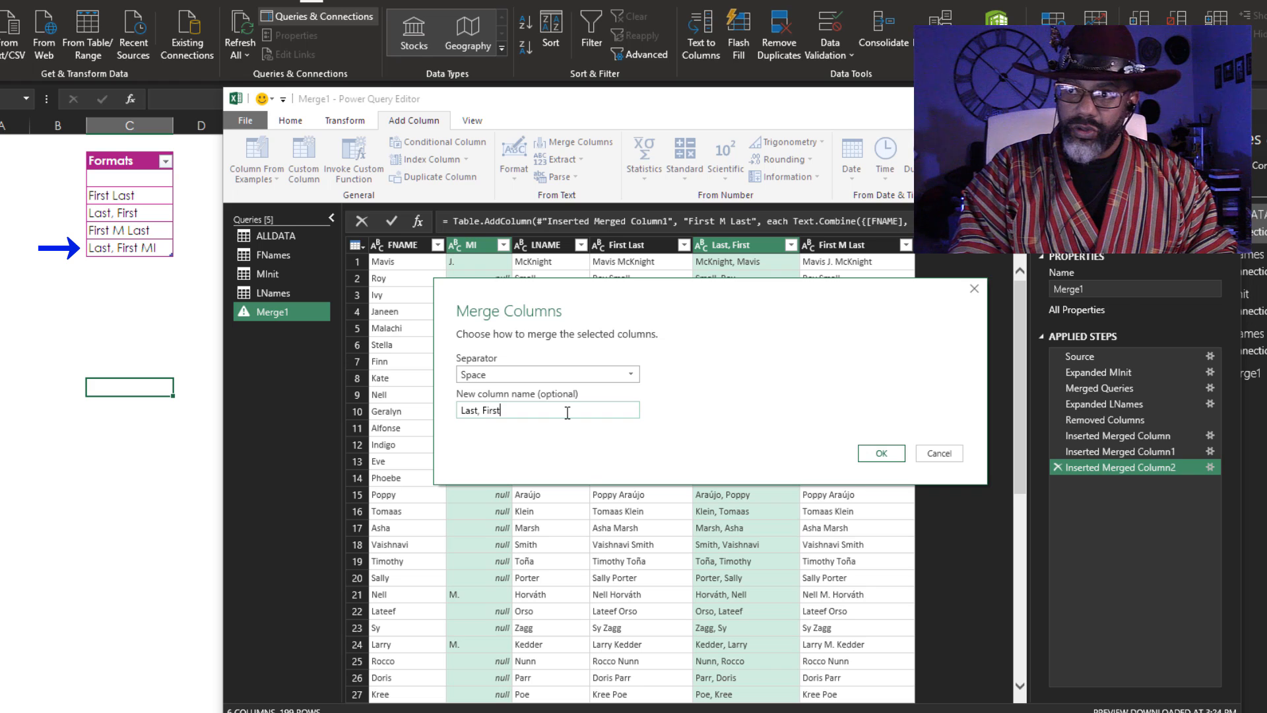
pyautogui.write(' MI')
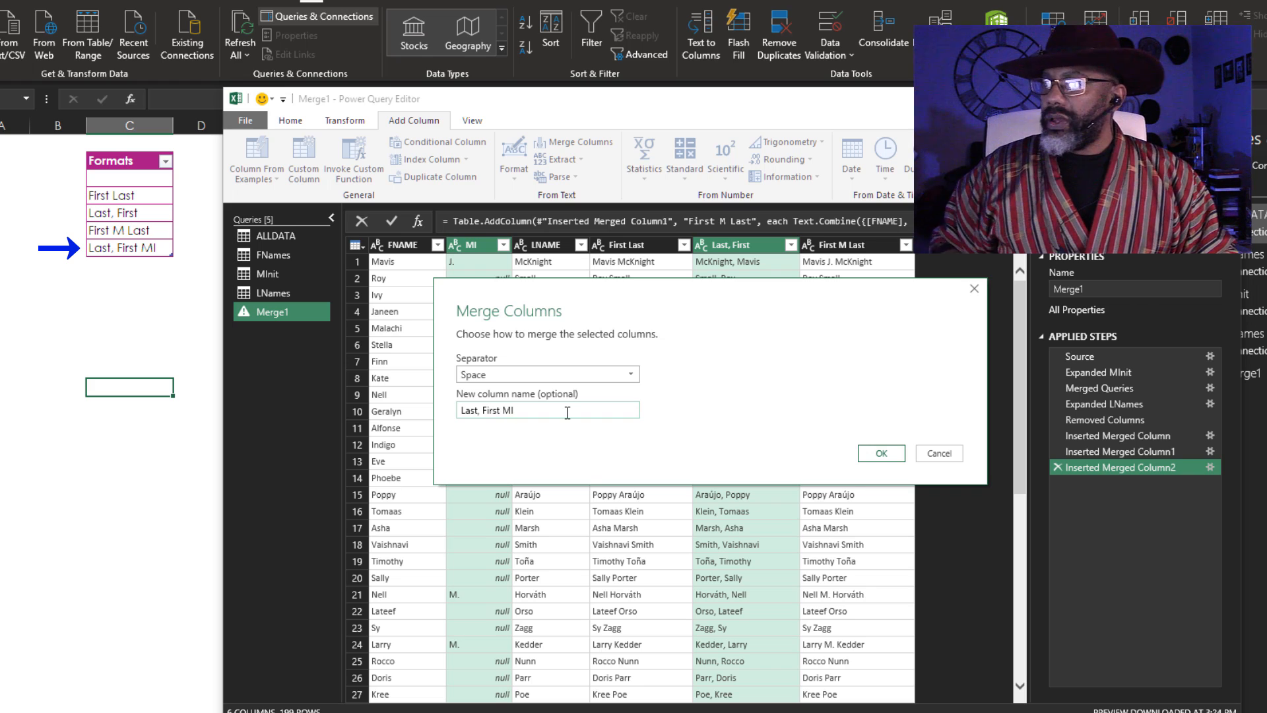
pyautogui.click(866, 454)
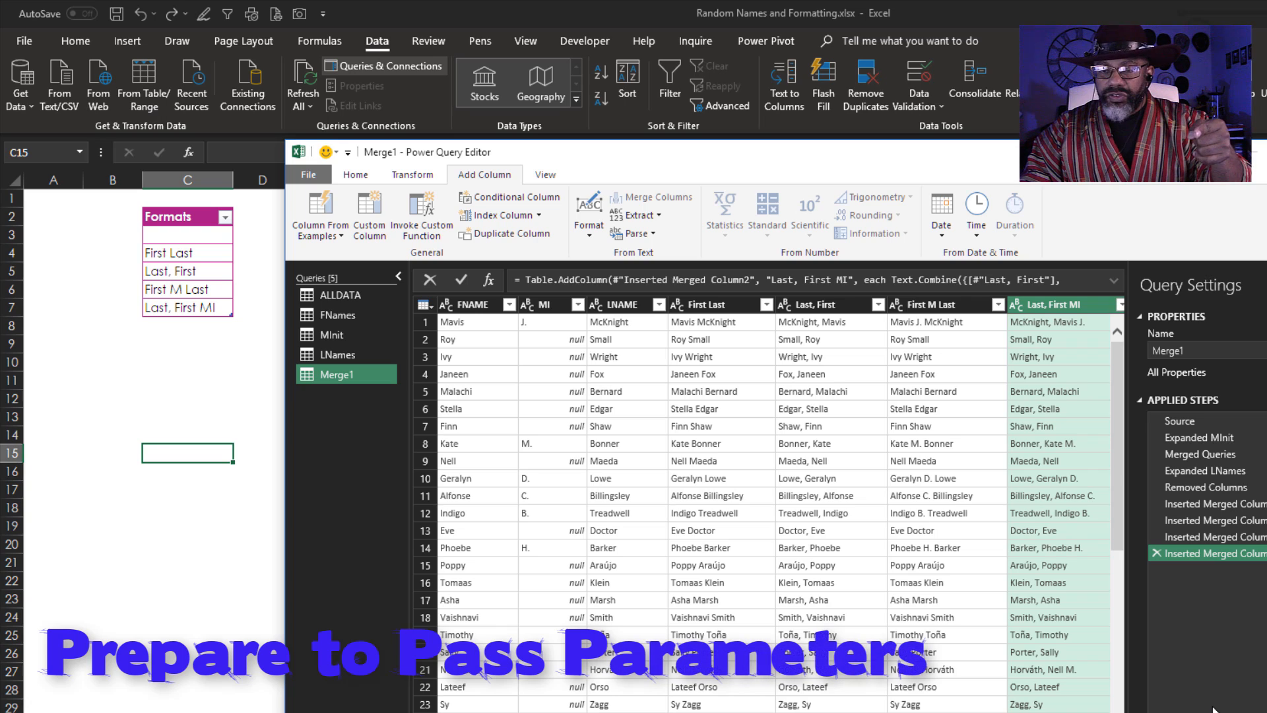
# Remove all columns from Merge1 except "Last, First".
pyautogui.click(841, 304)
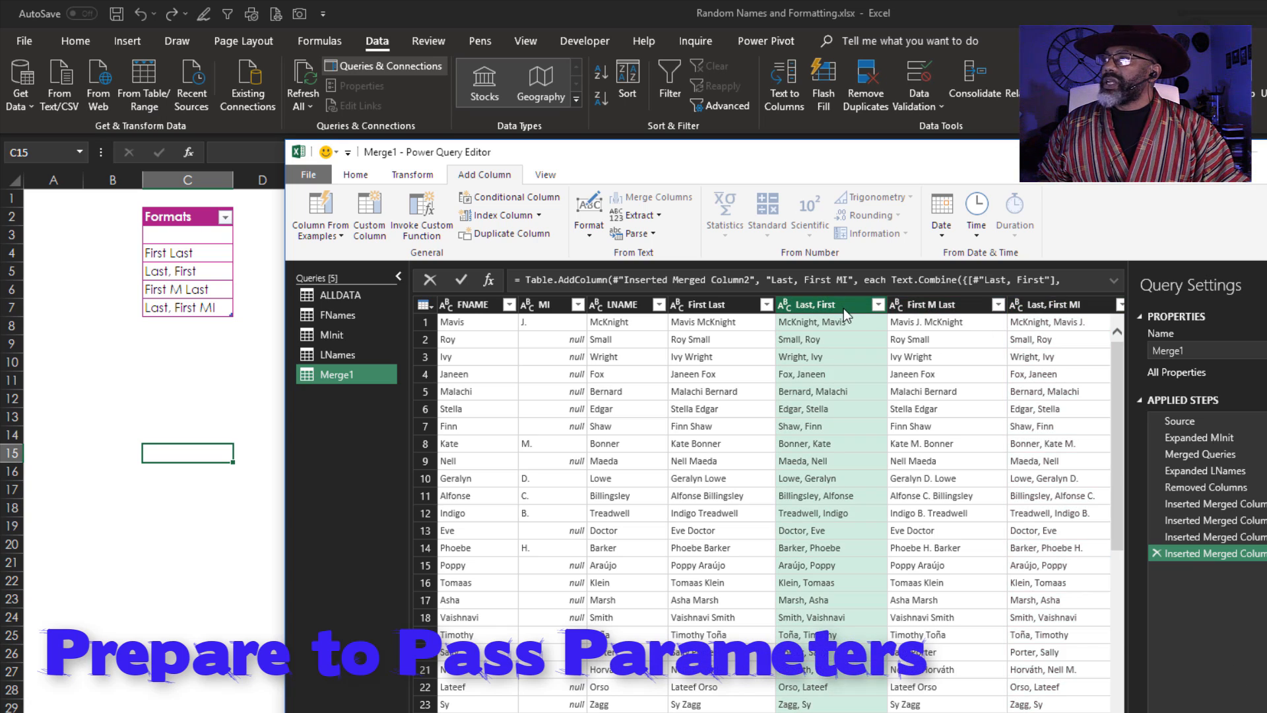
pyautogui.rightClick(844, 307)
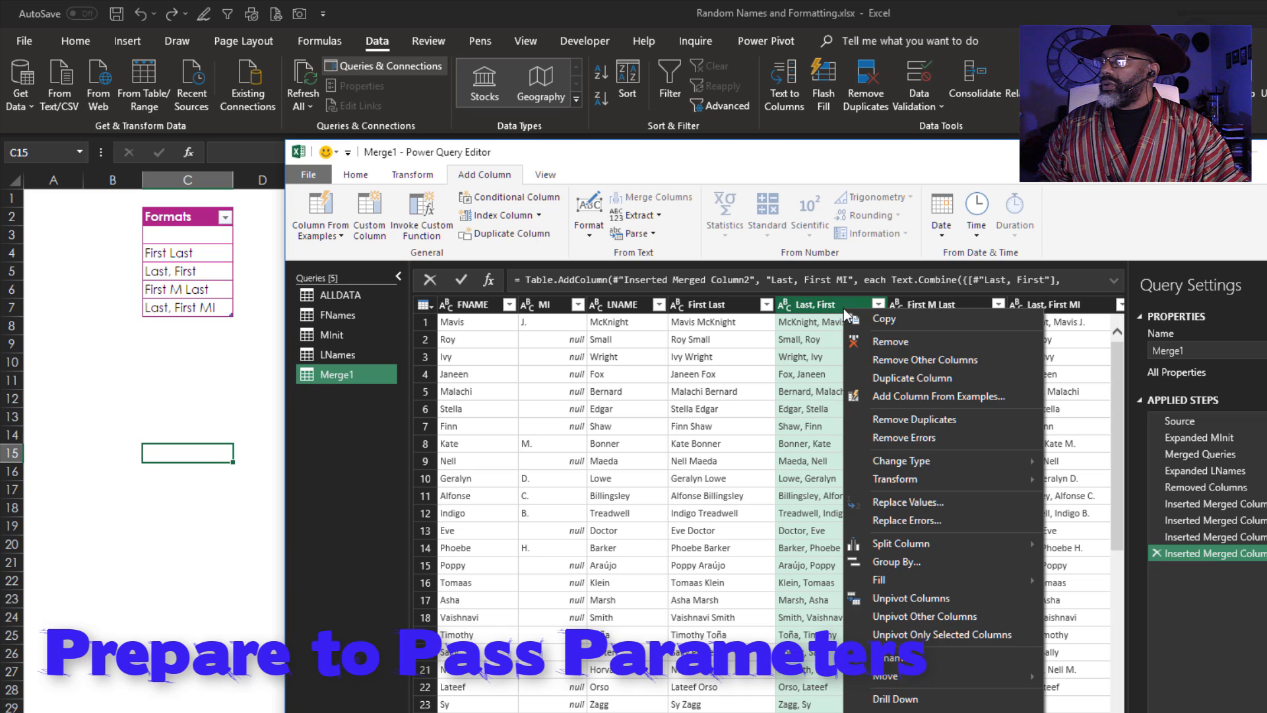
pyautogui.press('Escape')
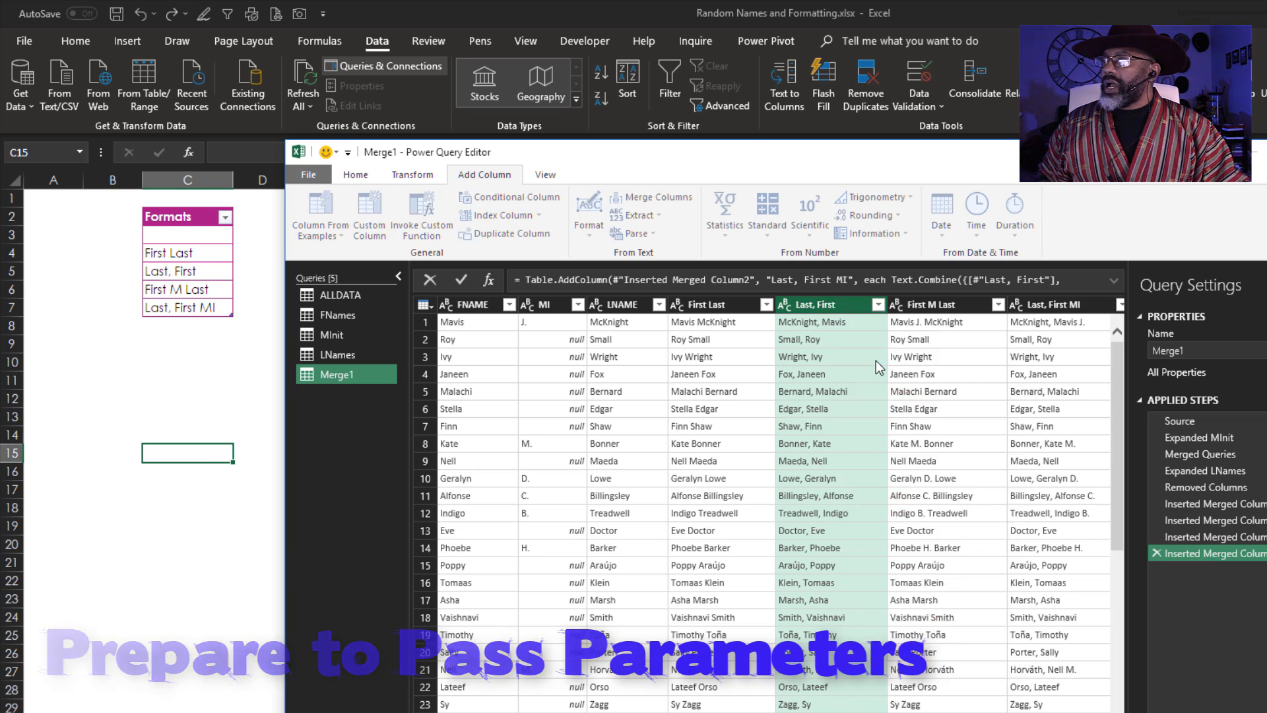
# Keep only the top 14 rows of the Merge1 query.
pyautogui.click(357, 175)
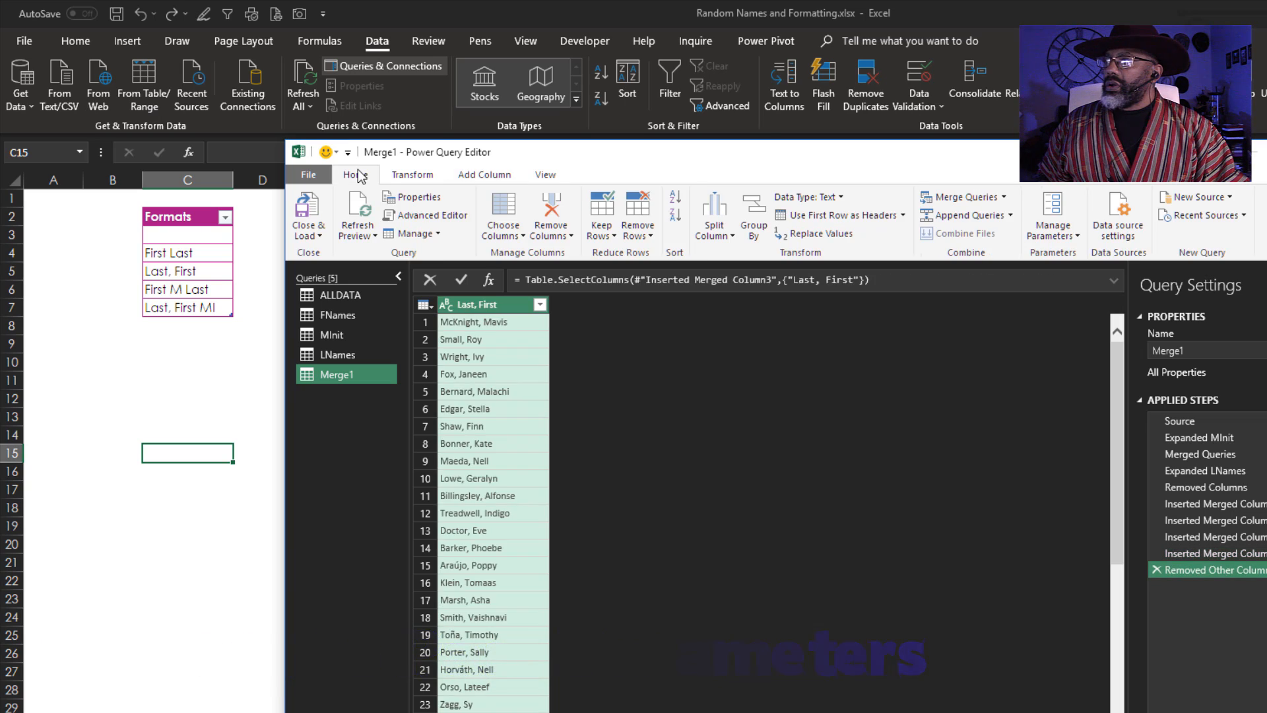
pyautogui.click(602, 228)
pyautogui.click(644, 254)
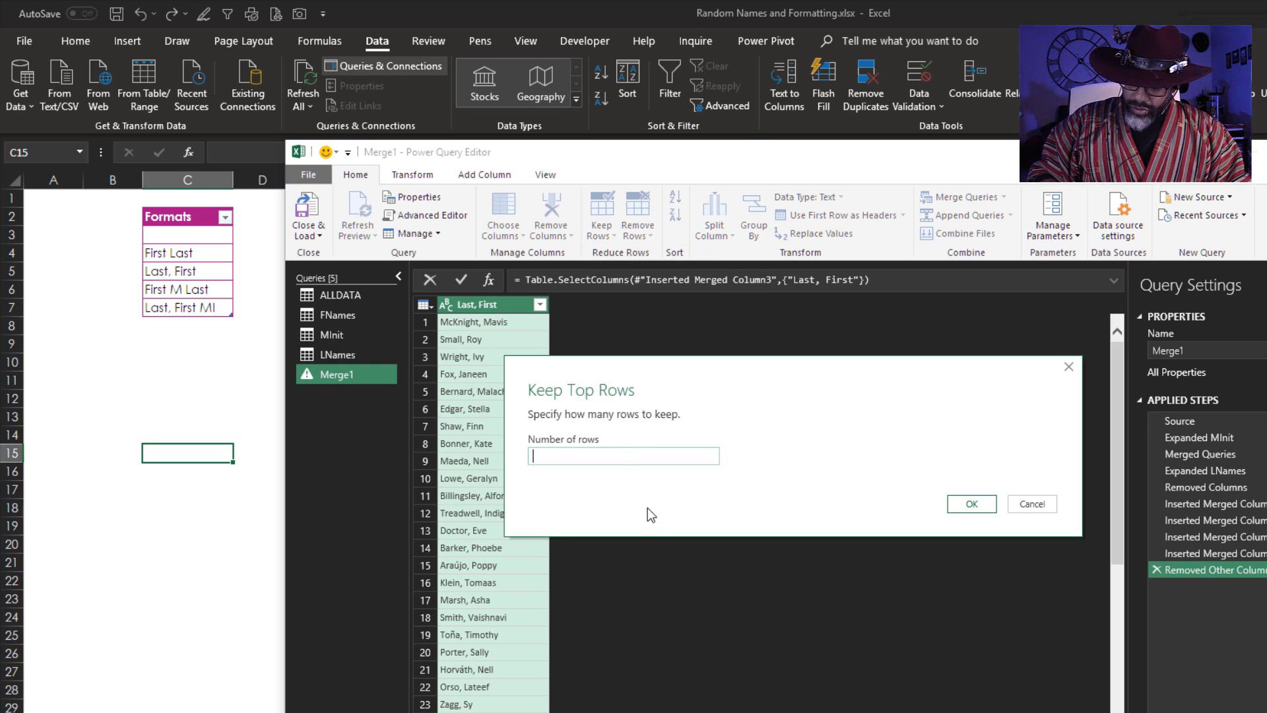
pyautogui.write('14')
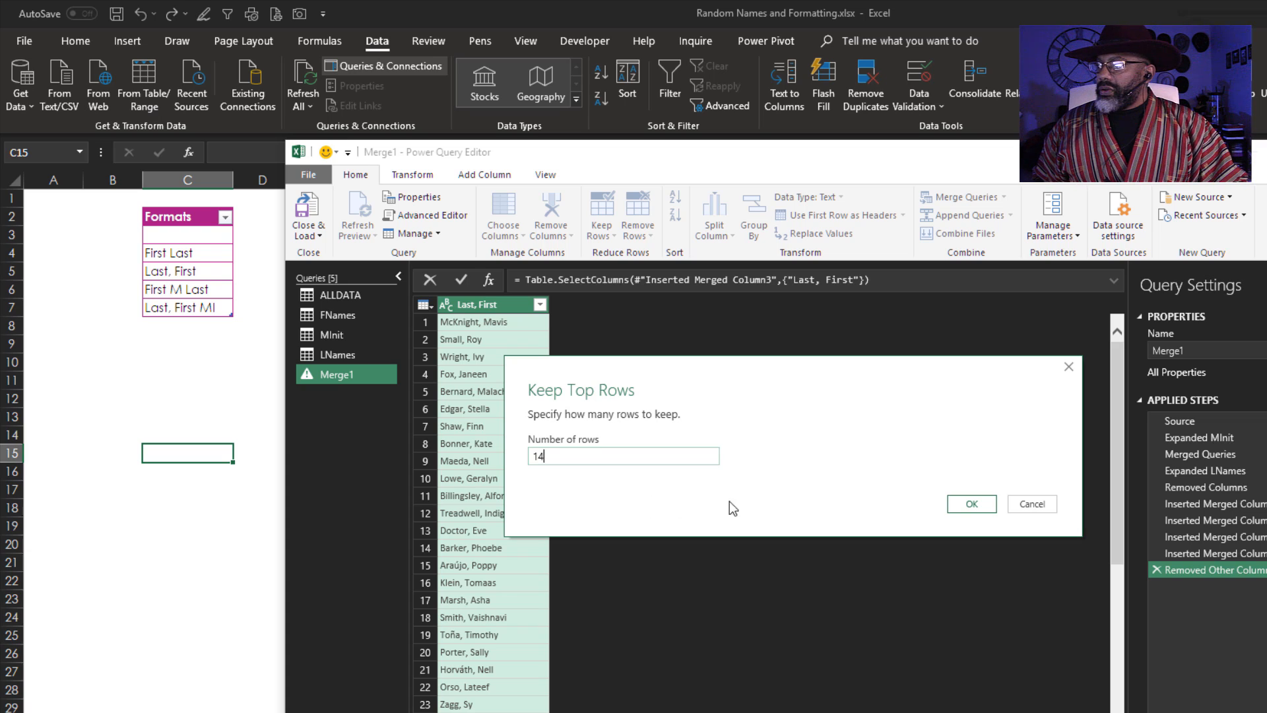
pyautogui.click(973, 504)
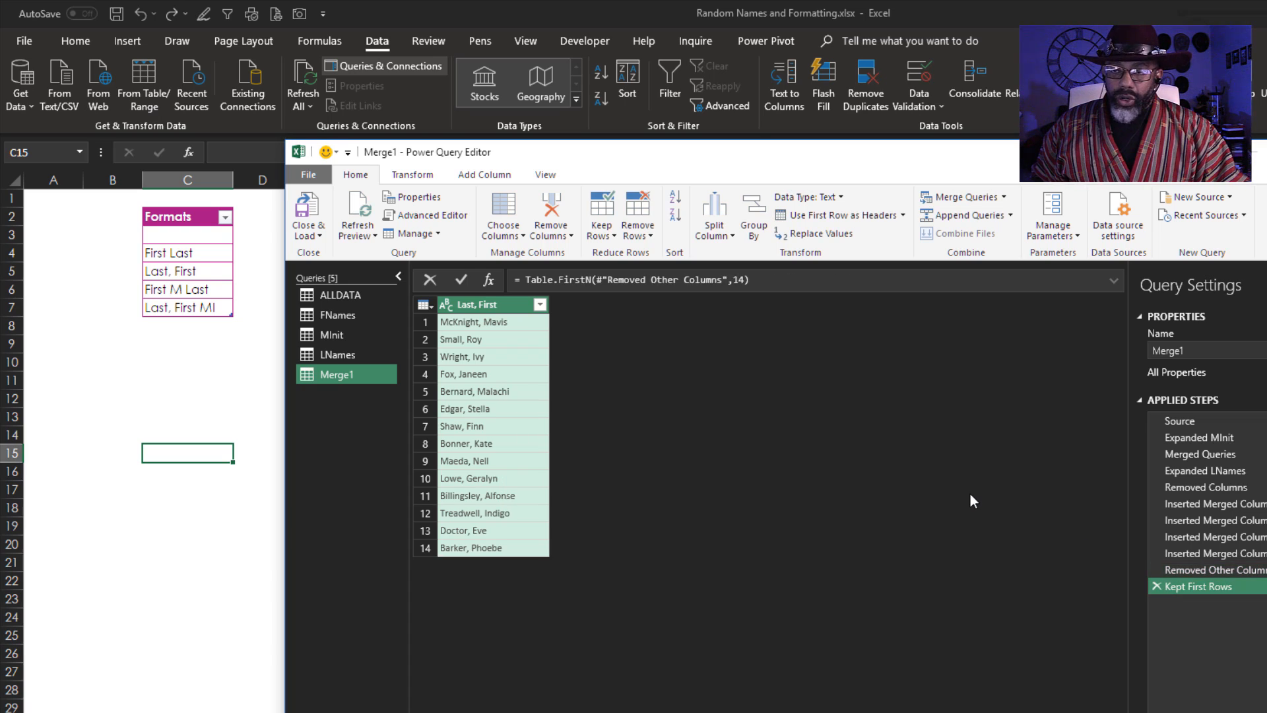
# Close the query editor and load Merge1 as a table to cell I1 of the existing Form worksheet.
pyautogui.click(313, 236)
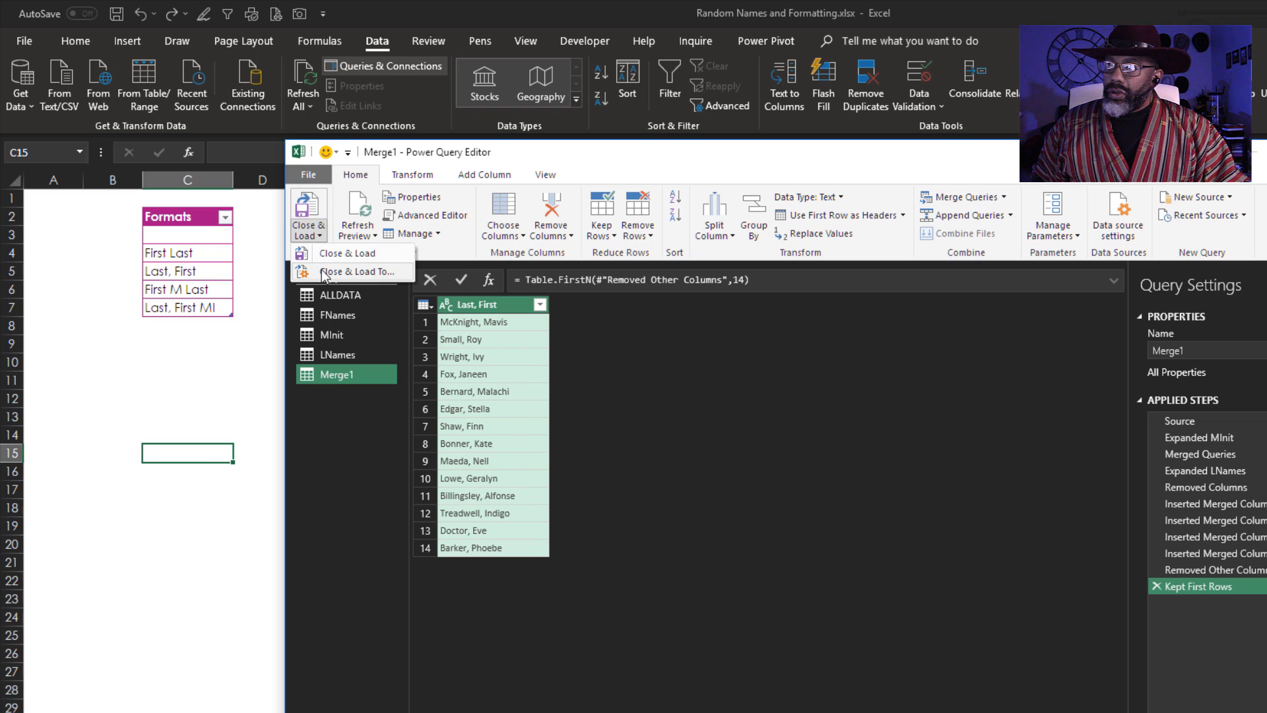
pyautogui.click(344, 271)
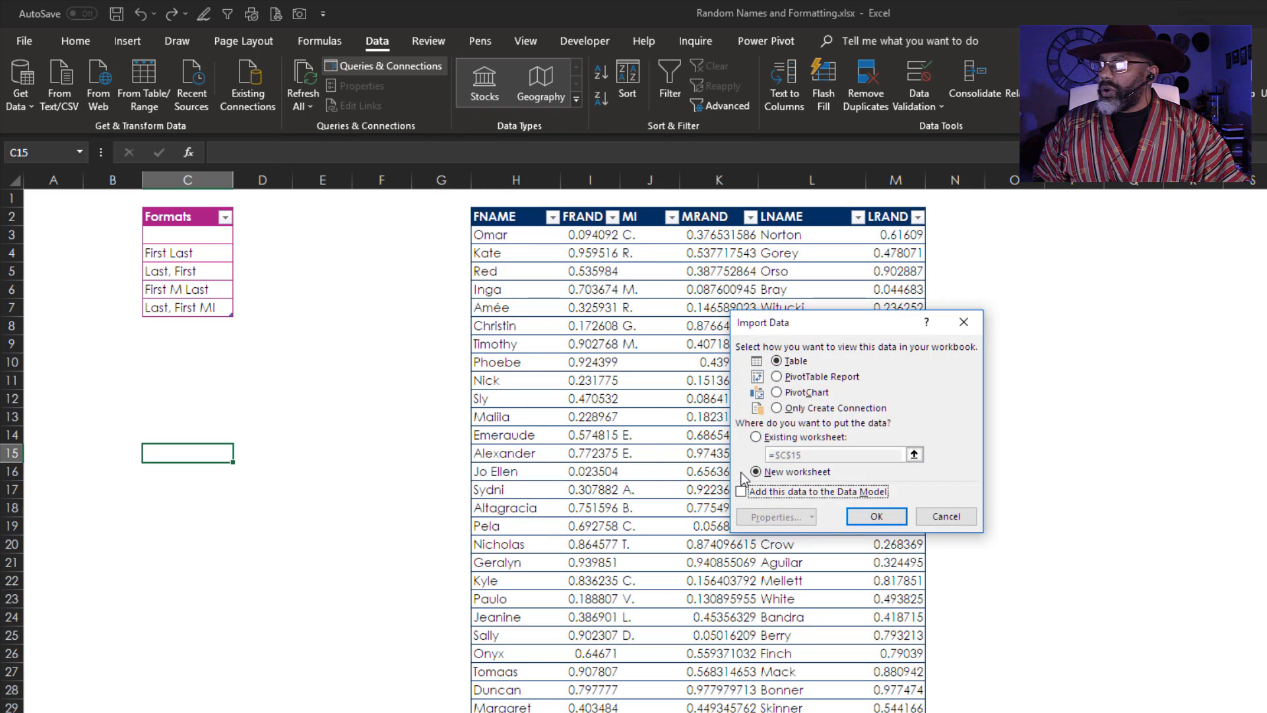
pyautogui.click(757, 438)
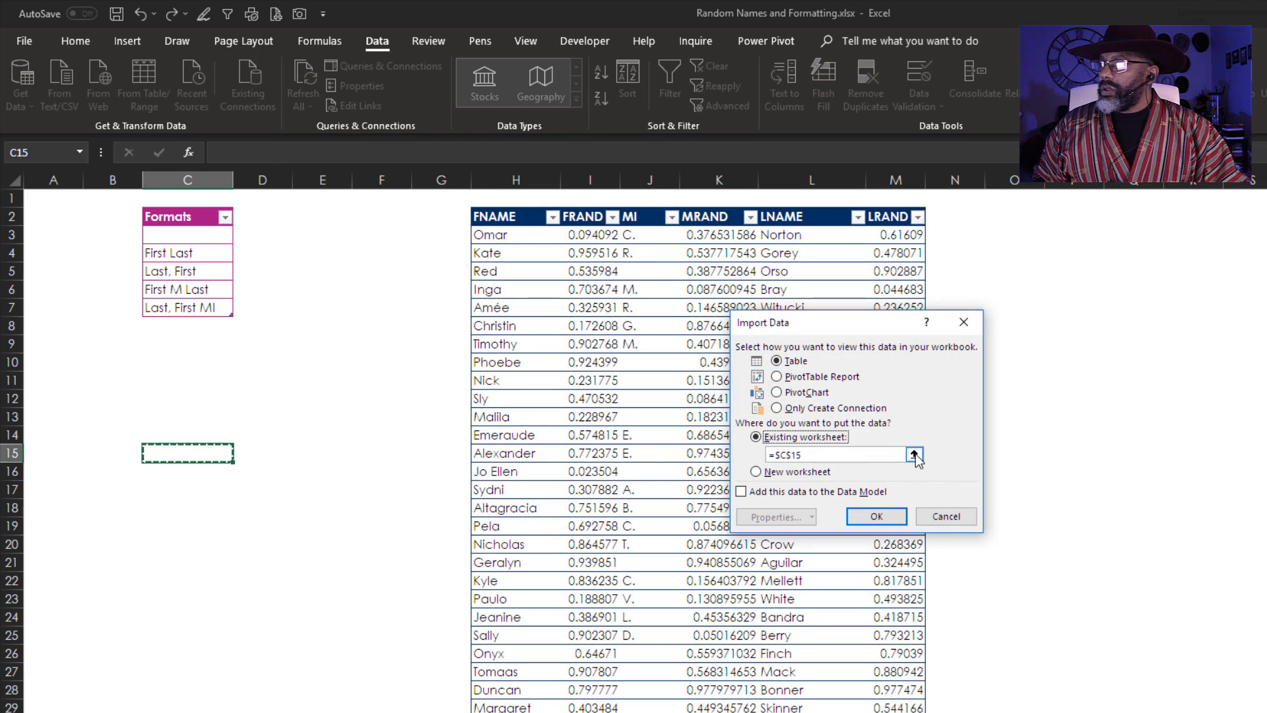
pyautogui.click(914, 454)
pyautogui.hotkey('ctrl', 'pagedown')
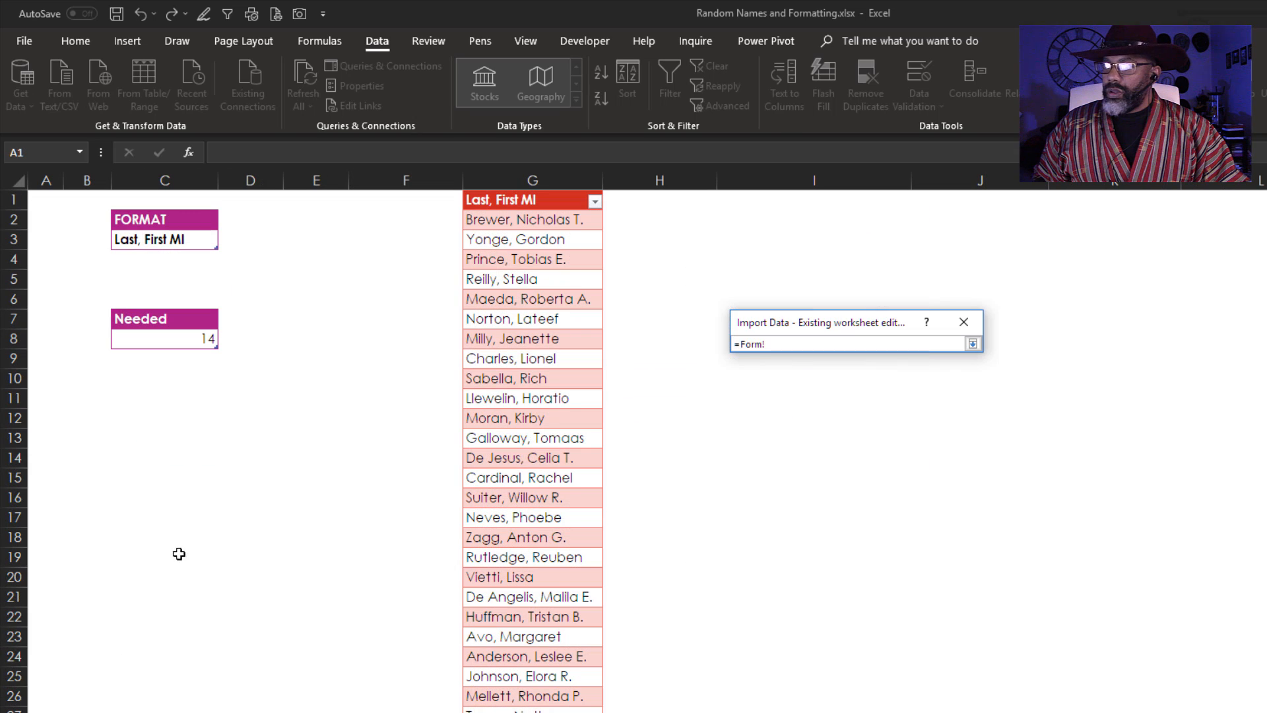
pyautogui.click(750, 200)
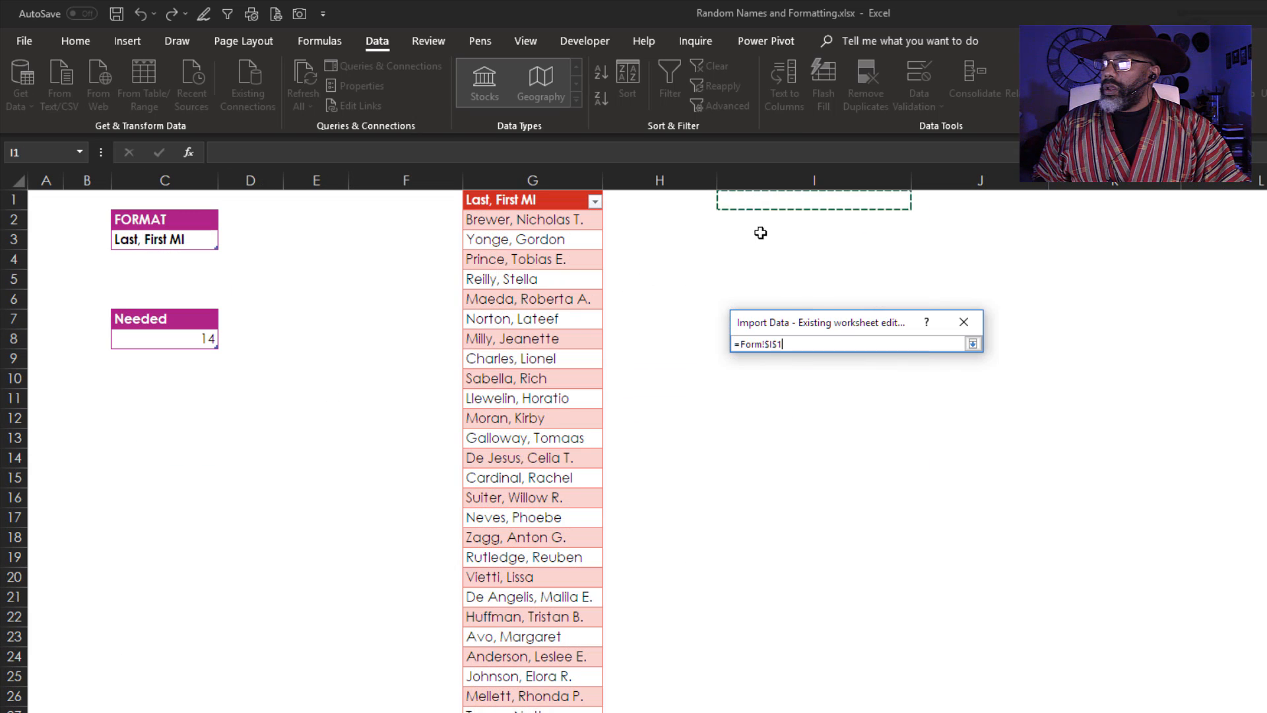
pyautogui.click(973, 344)
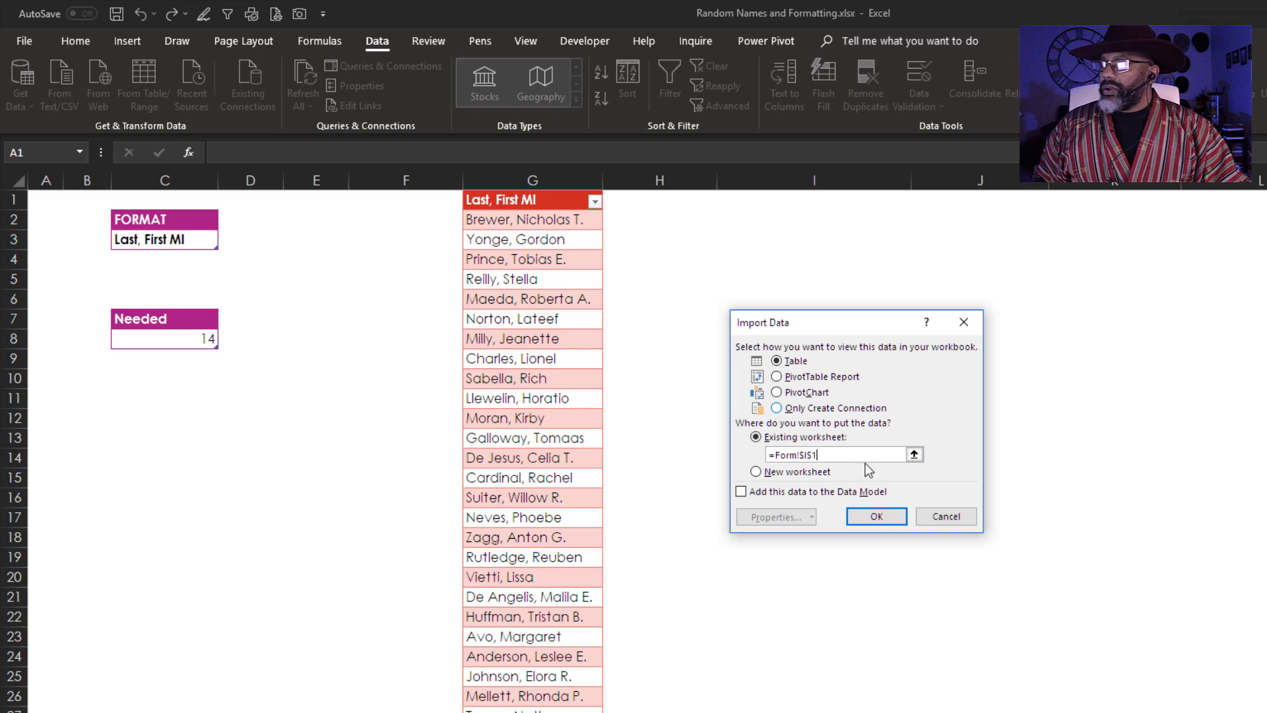
pyautogui.click(876, 519)
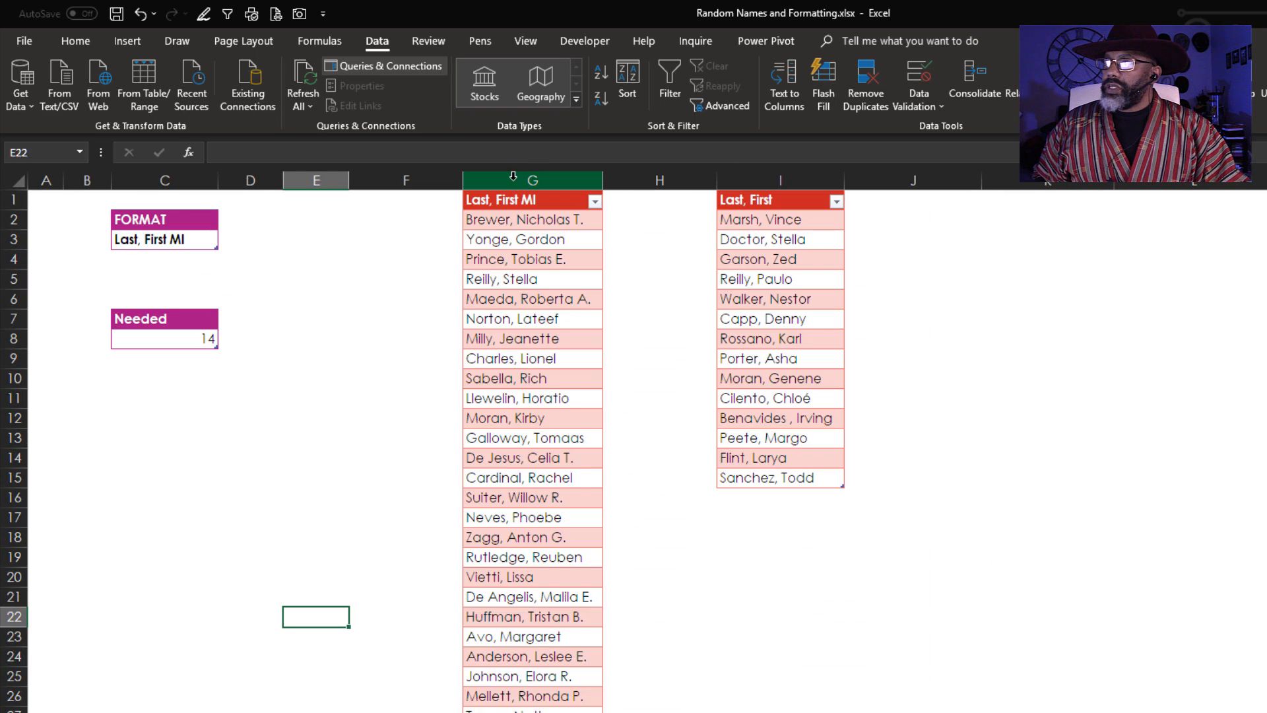
# Hide column G, which holds the older name list, on the Form sheet.
pyautogui.rightClick(524, 180)
pyautogui.click(552, 396)
pyautogui.click(691, 653)
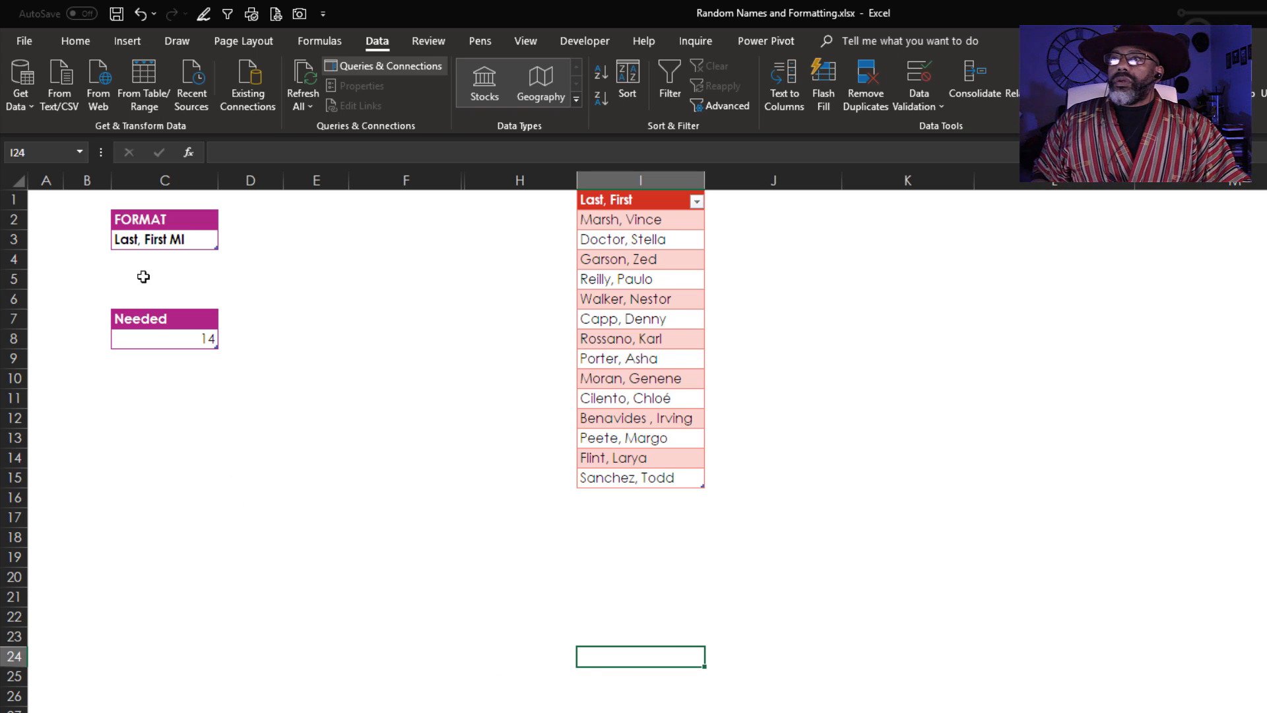
# Create a query from the FORMAT table and name it DesiredFormat.
pyautogui.click(152, 244)
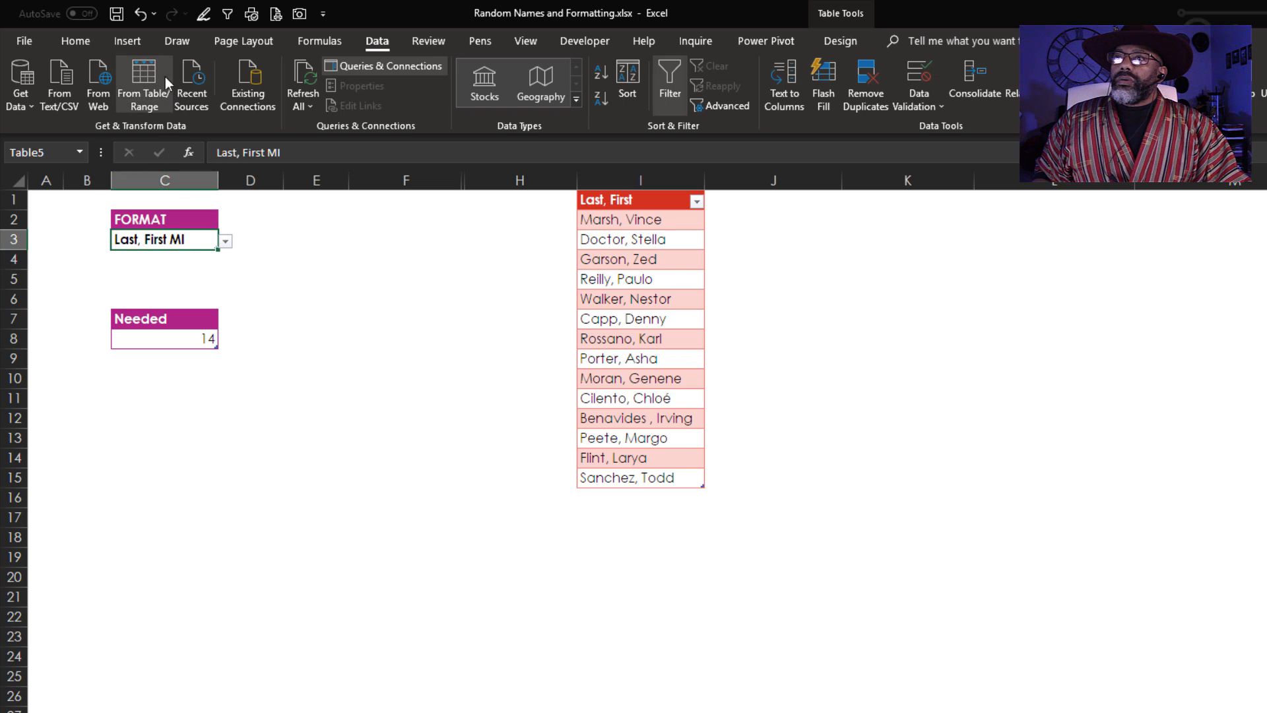
pyautogui.click(148, 69)
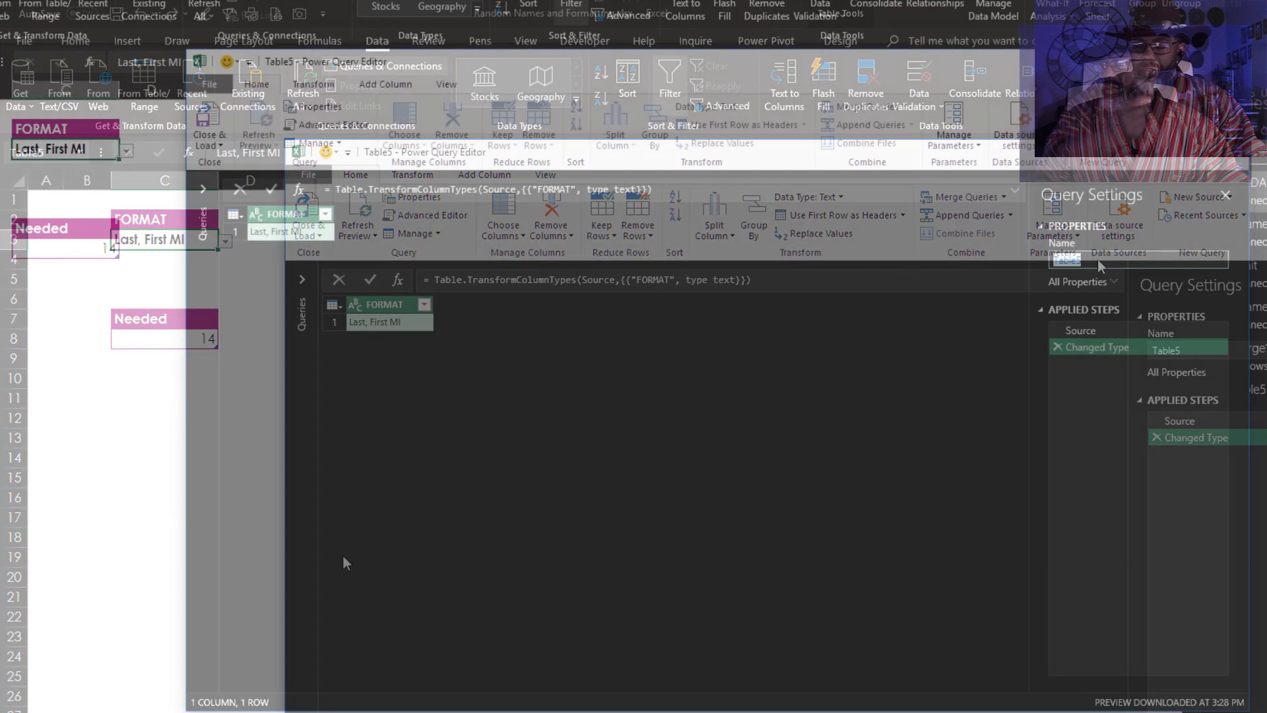
pyautogui.doubleClick(1197, 350)
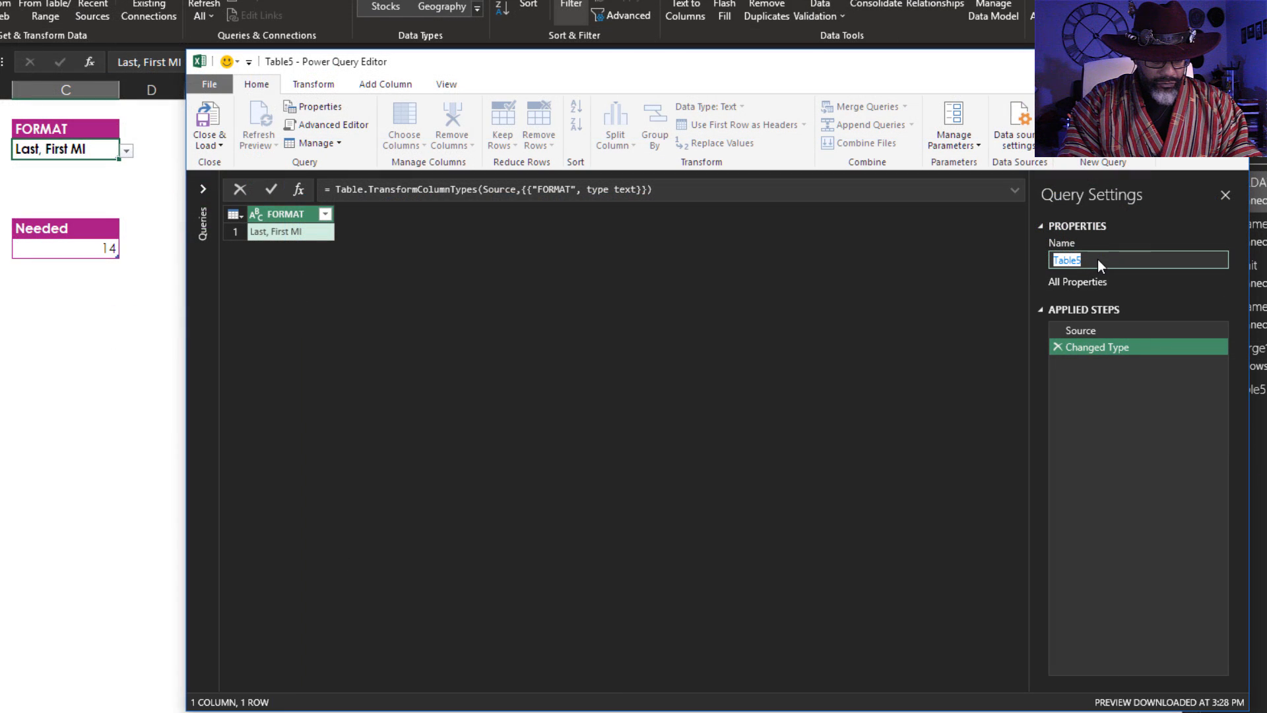
pyautogui.write('DesiredForma')
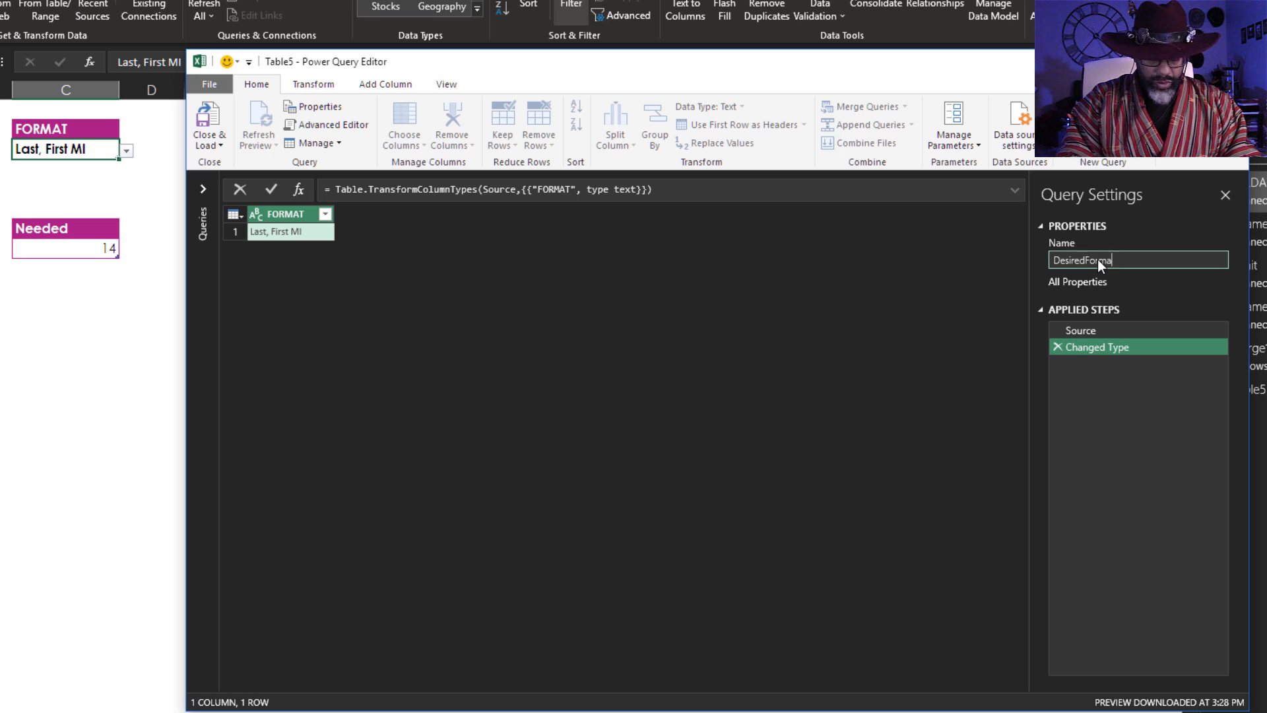
pyautogui.press('Return')
# Drill down to the FORMAT value and load the DesiredFormat query as a connection only.
pyautogui.rightClick(287, 229)
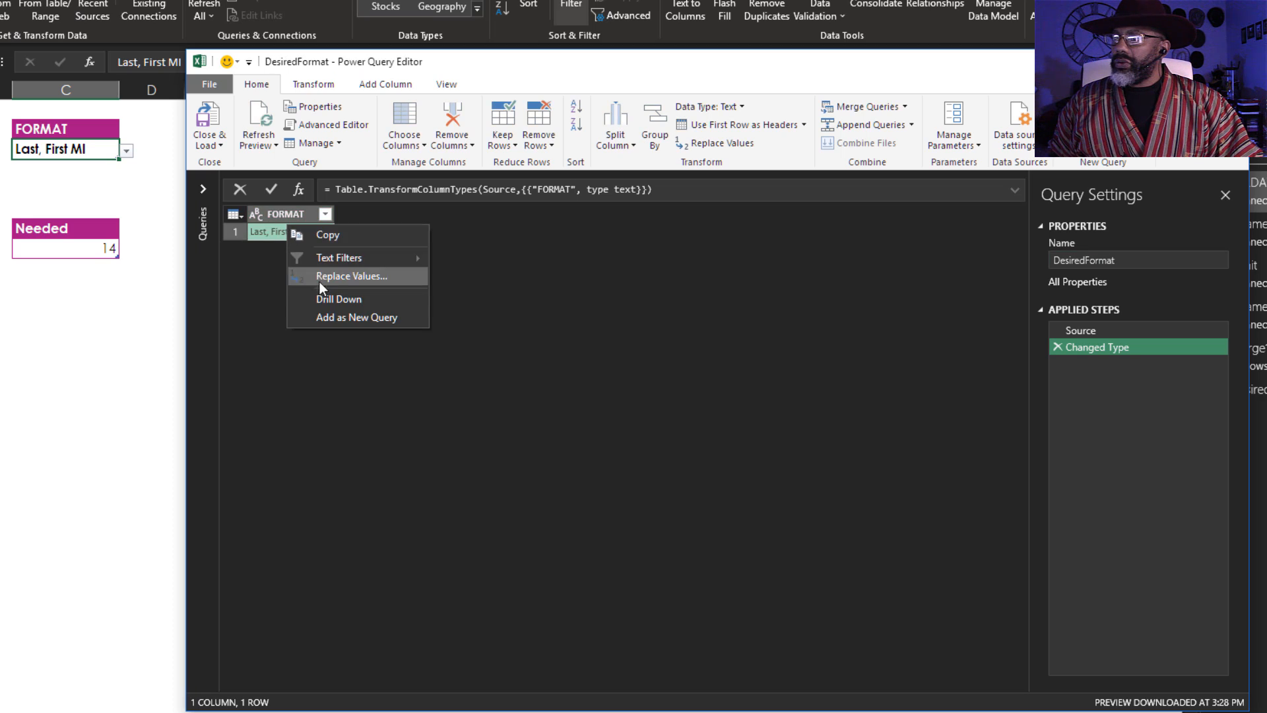
pyautogui.click(328, 301)
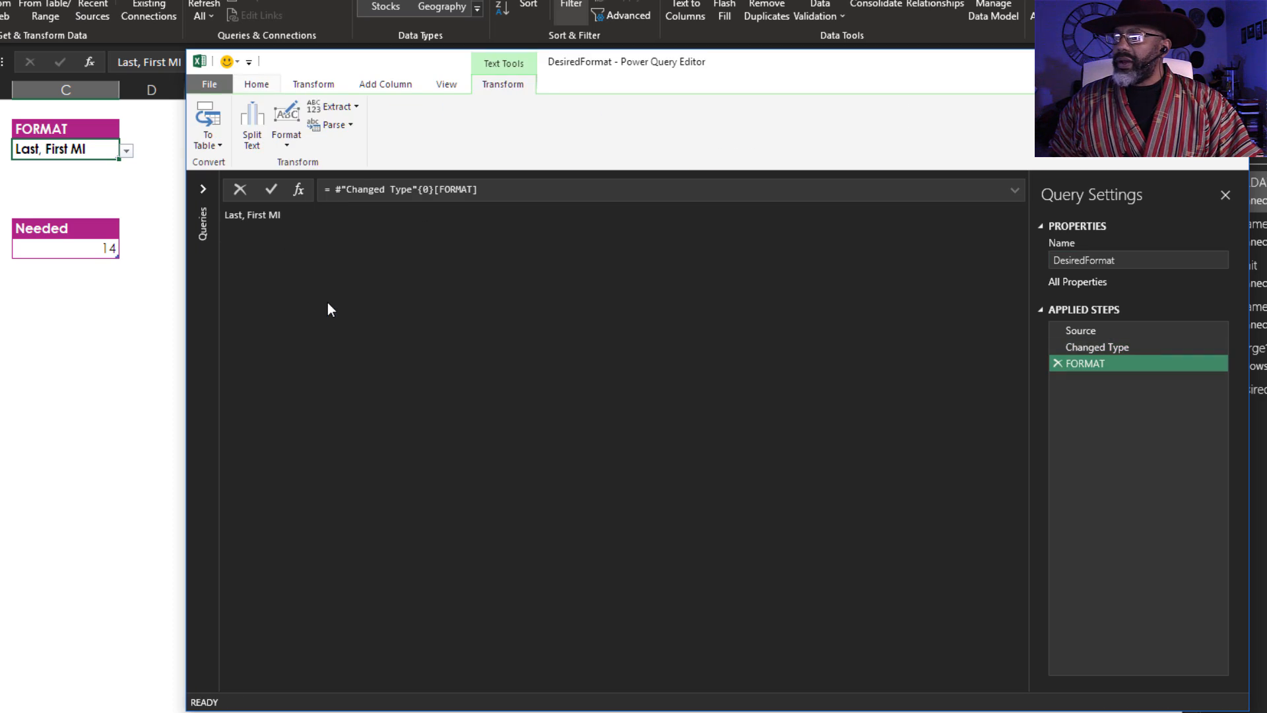
pyautogui.click(210, 84)
pyautogui.click(239, 150)
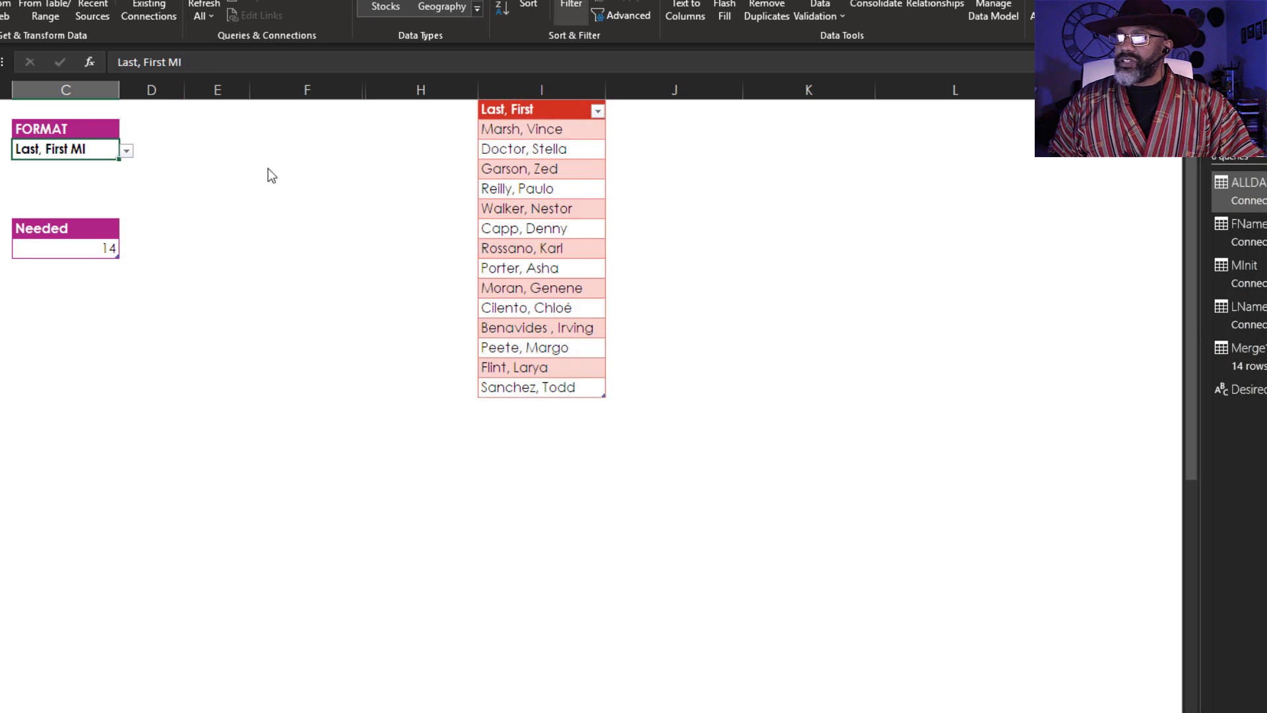
pyautogui.click(678, 318)
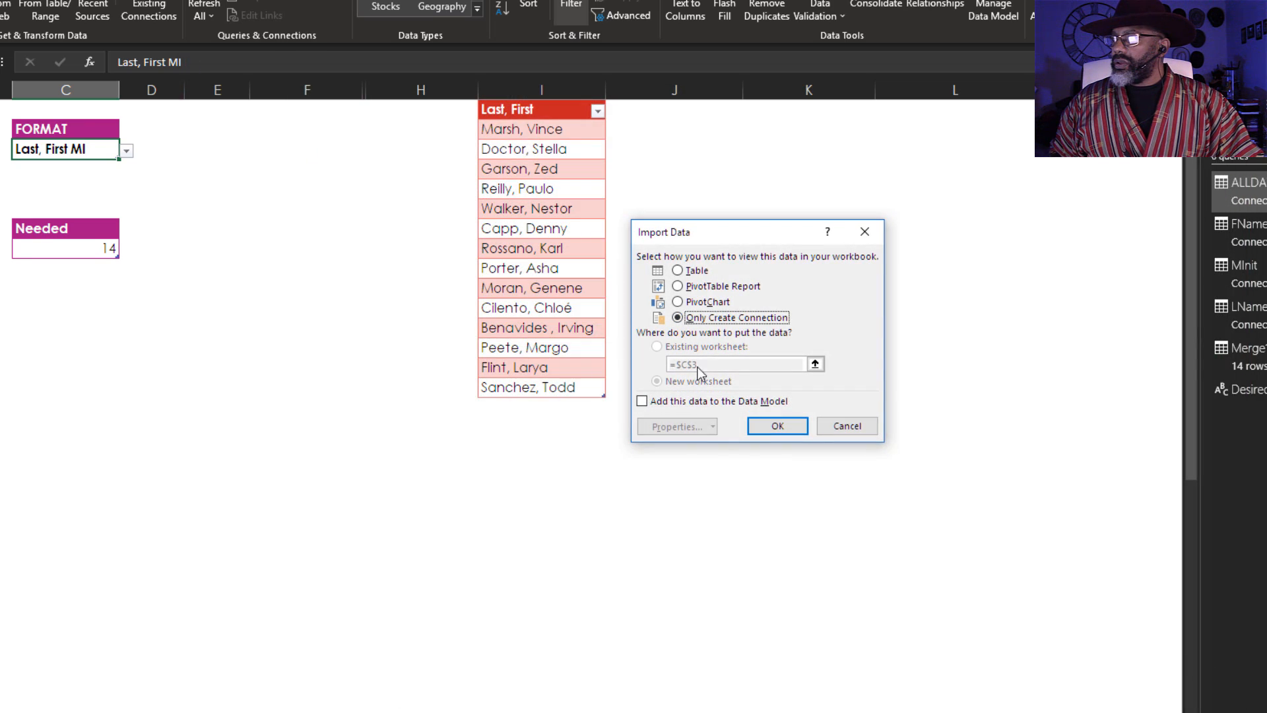
pyautogui.click(777, 425)
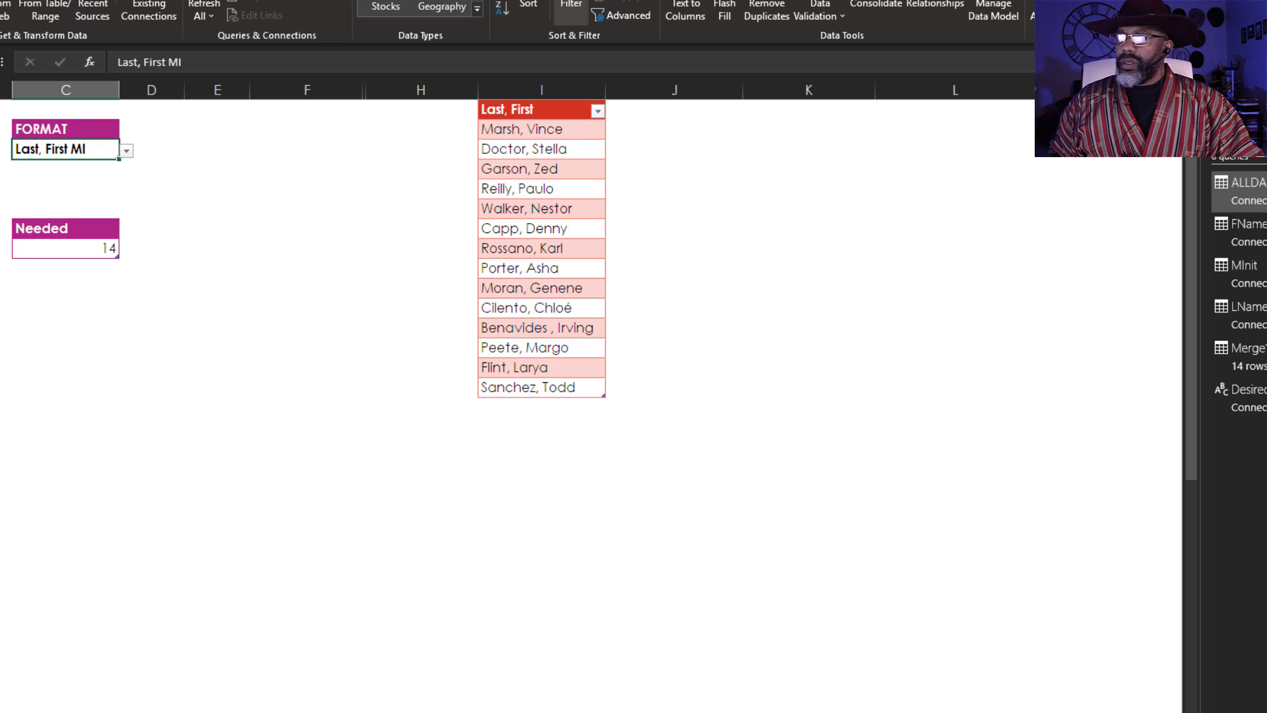
# Create a query from the Needed table, drill down to its single value, and name the query AMT.
pyautogui.click(48, 254)
pyautogui.click(54, 8)
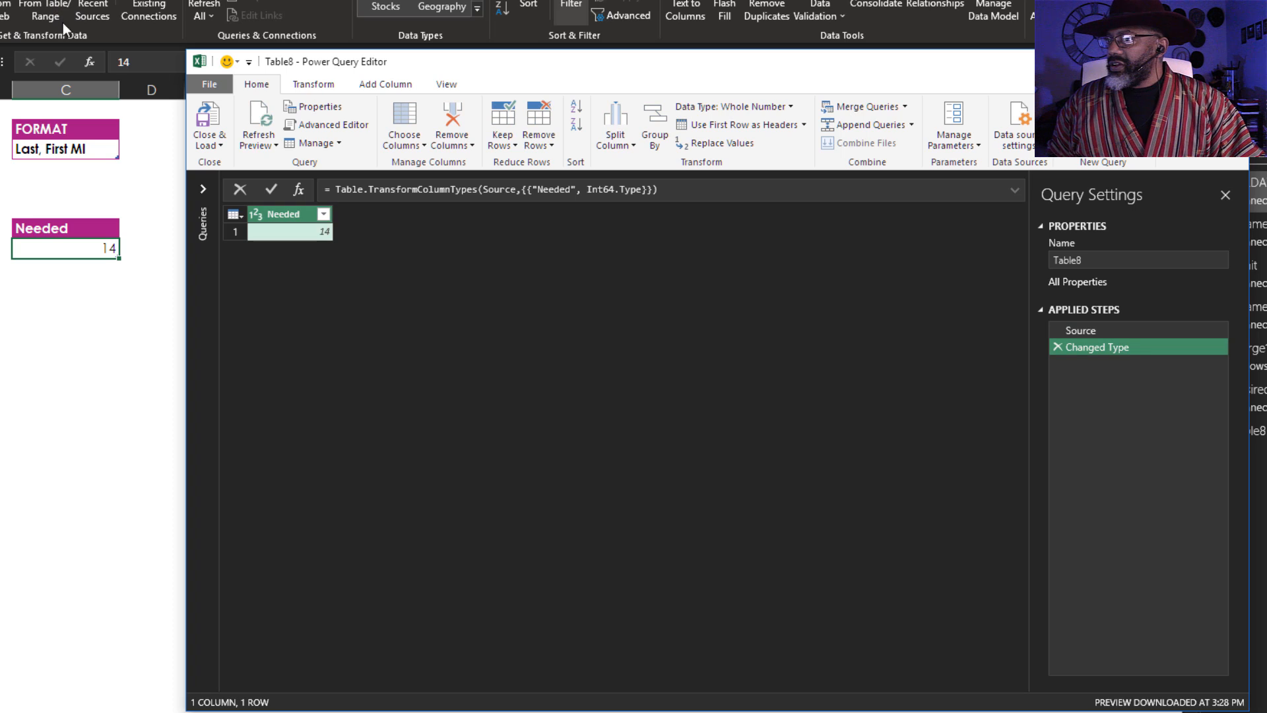
pyautogui.rightClick(280, 228)
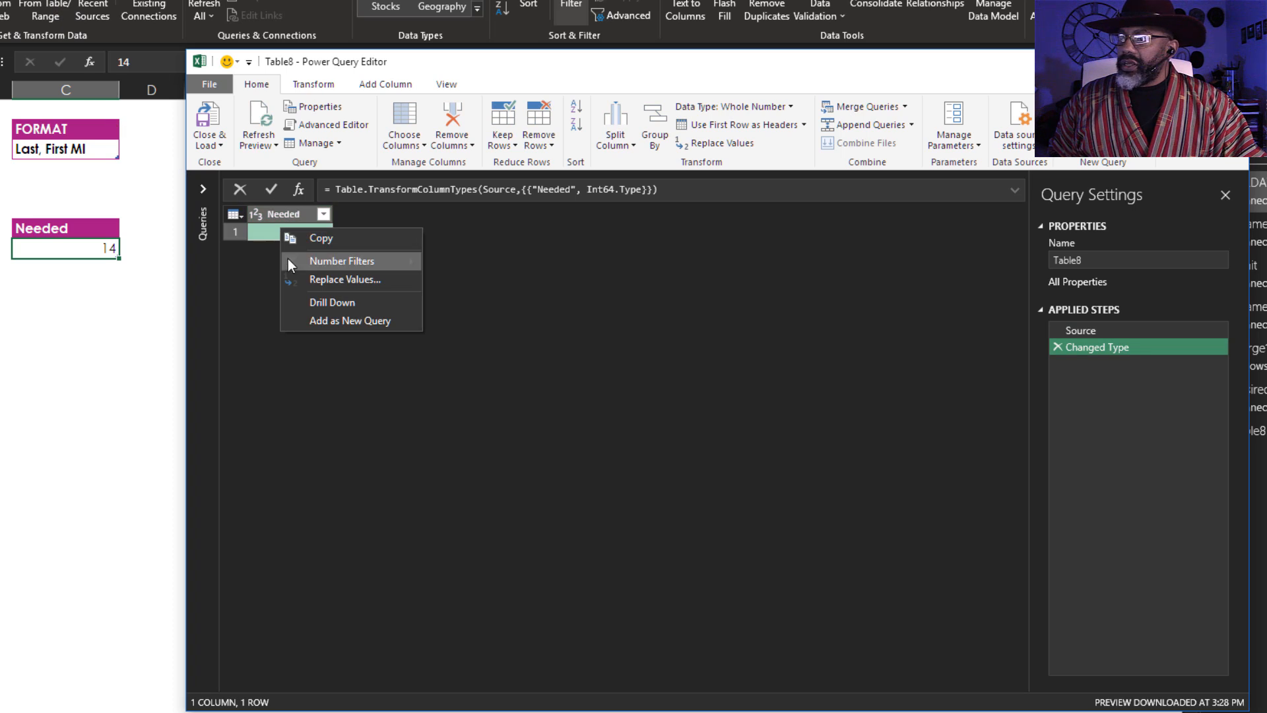
pyautogui.click(304, 300)
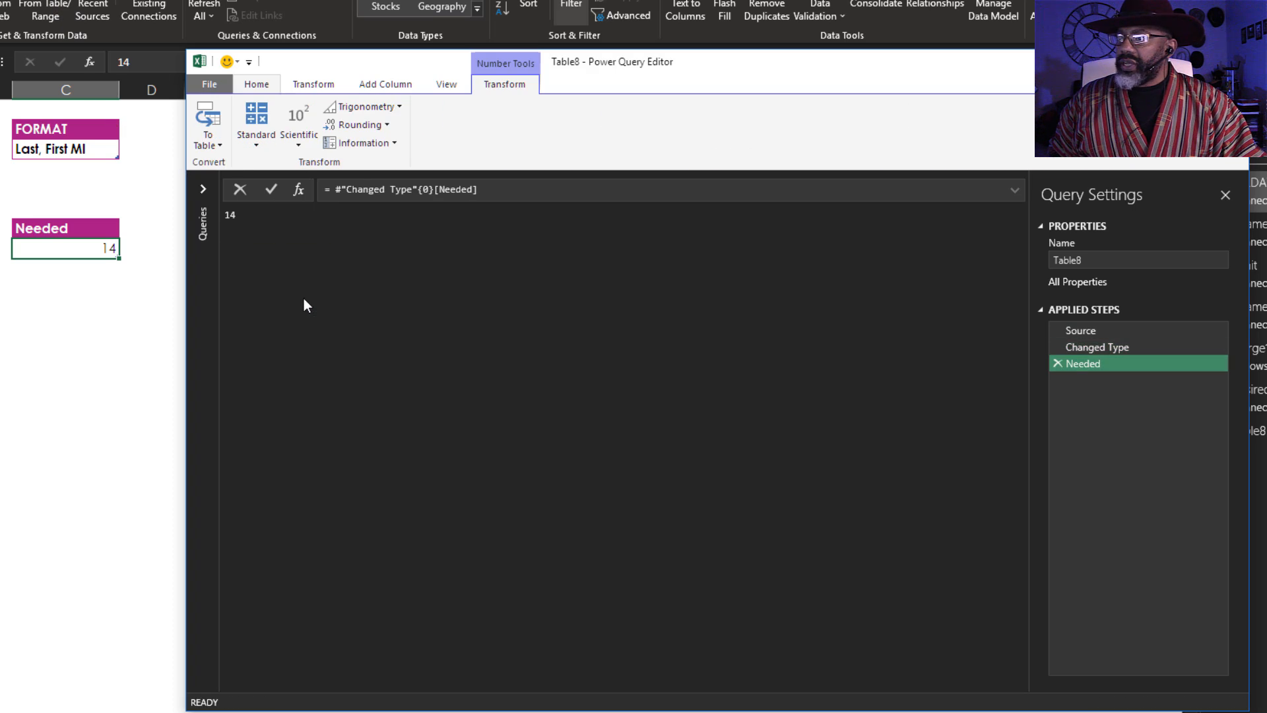
pyautogui.doubleClick(1064, 260)
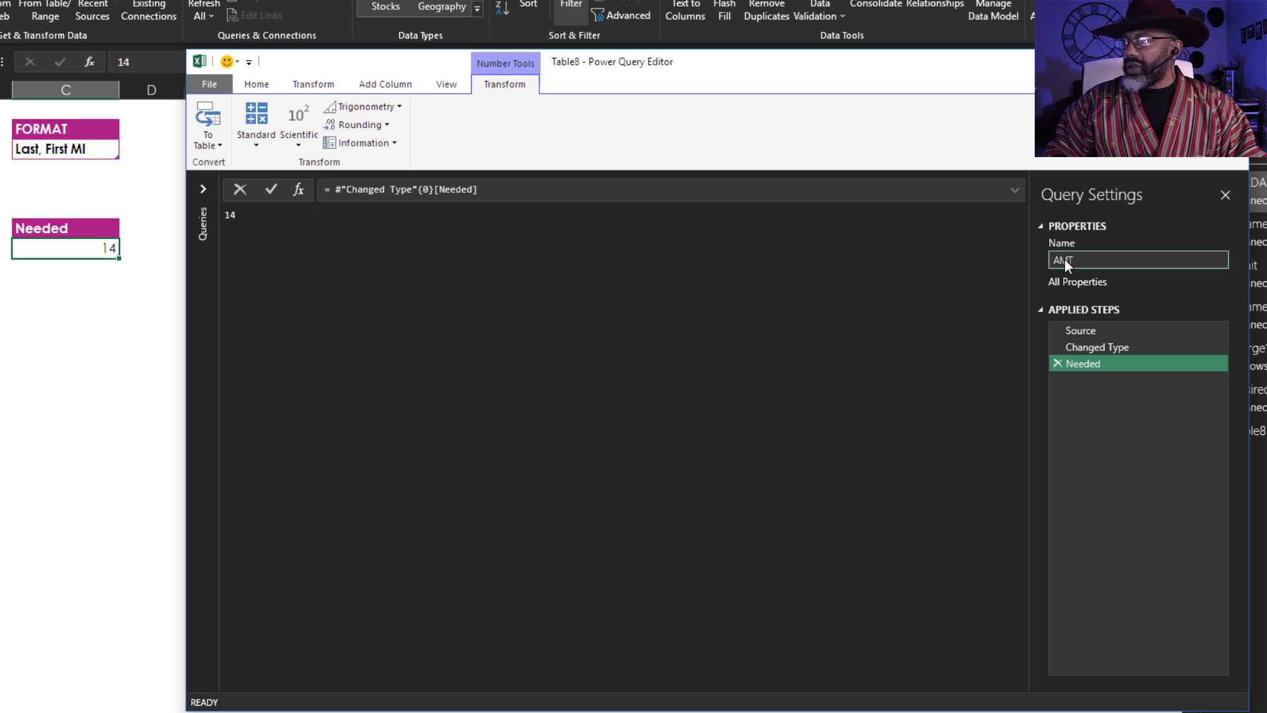
pyautogui.press('Return')
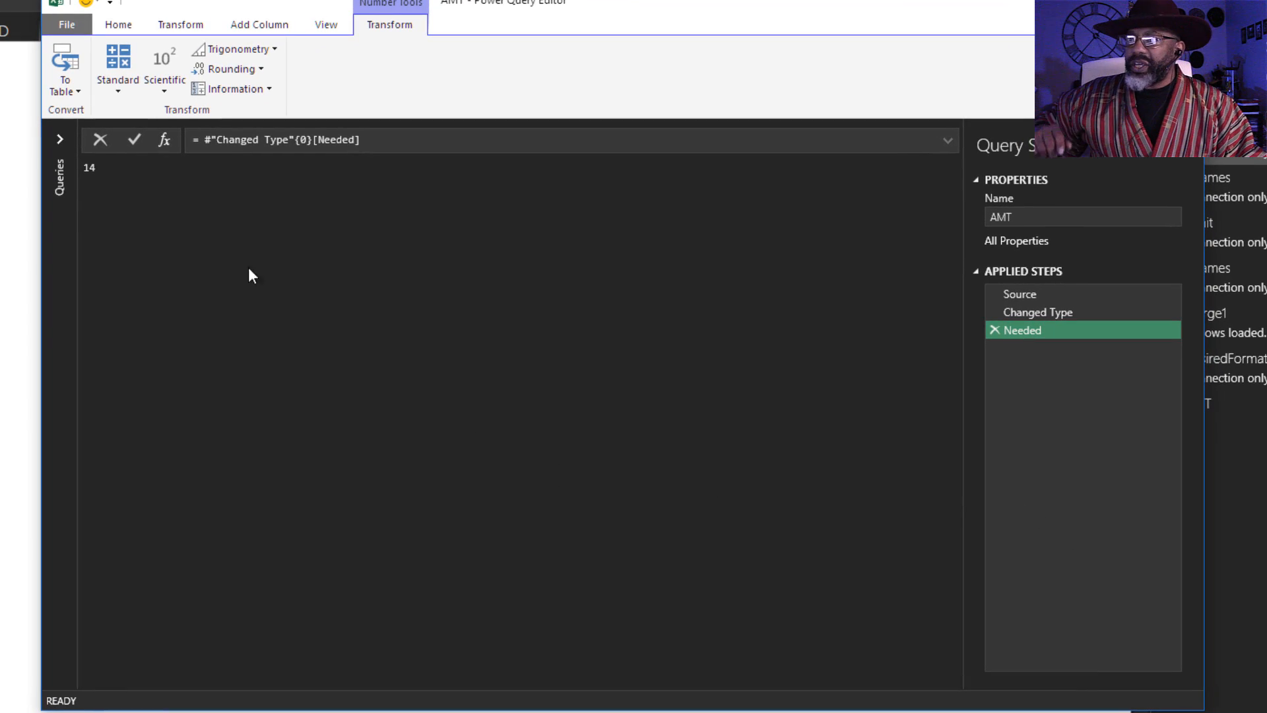
# In Merge1's Kept First Rows step, replace the hard-coded row count in the formula with the AMT parameter.
pyautogui.click(59, 141)
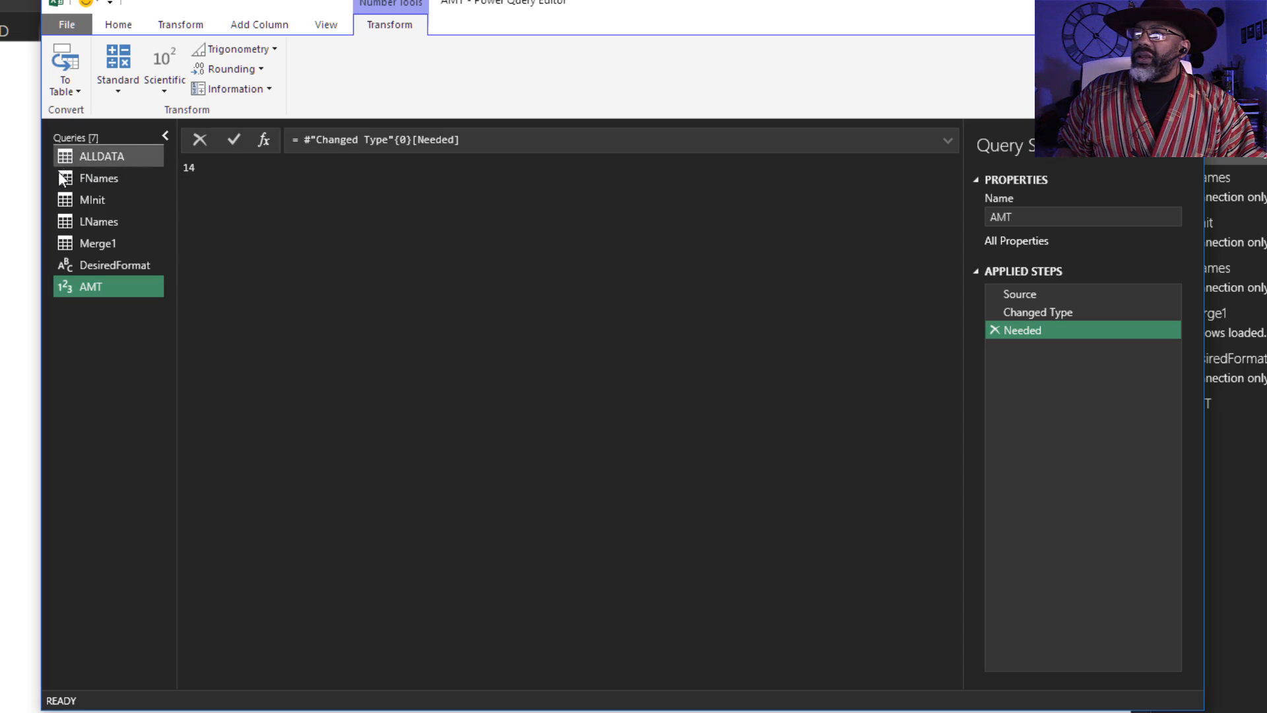
pyautogui.click(86, 243)
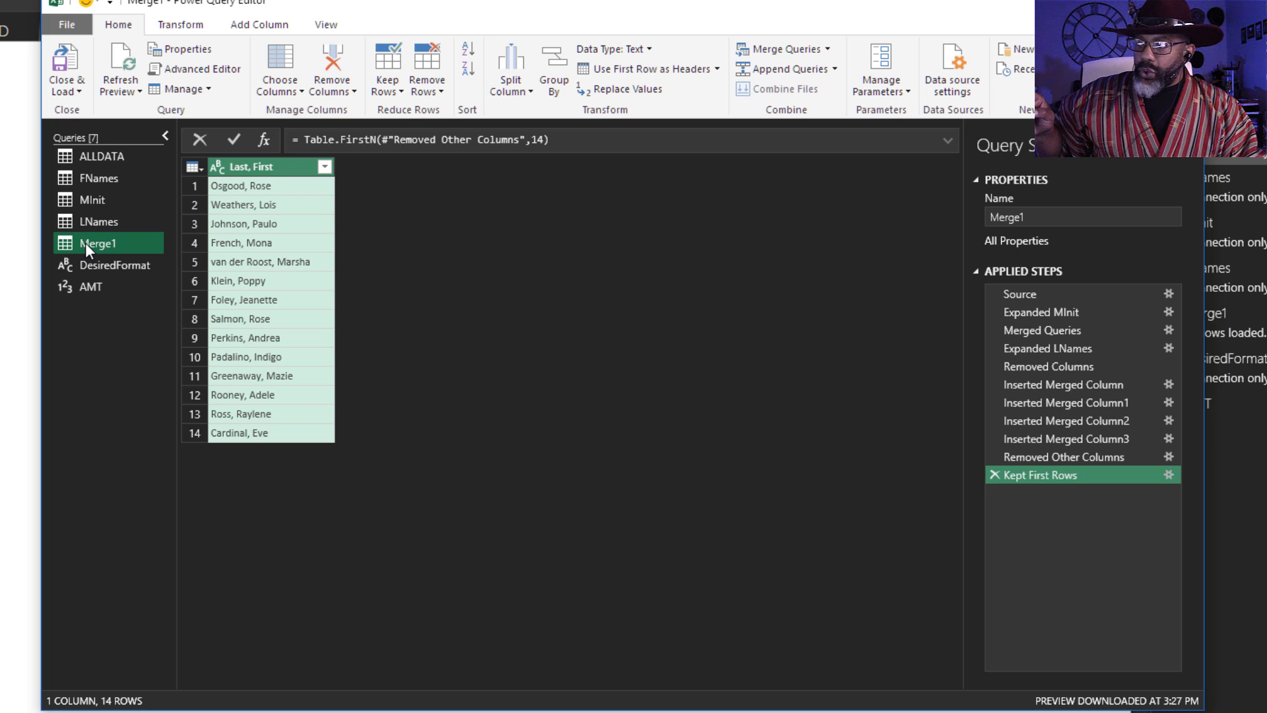
pyautogui.doubleClick(538, 139)
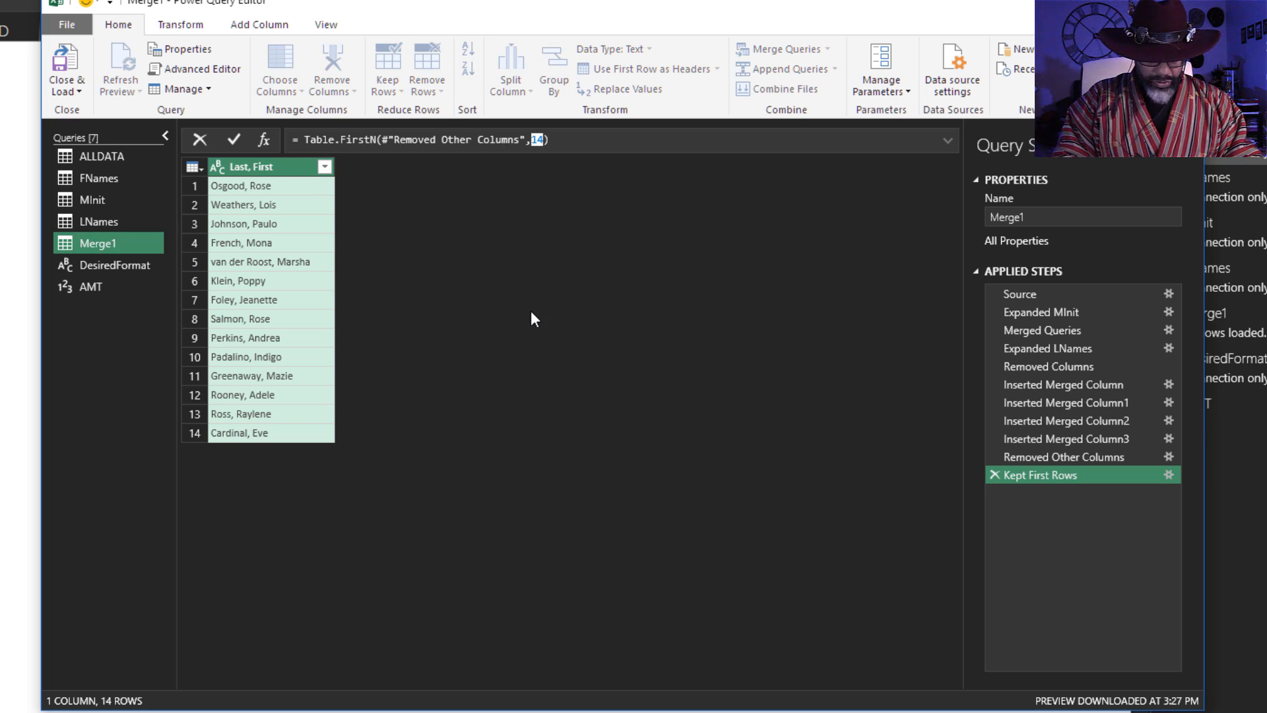
pyautogui.write('AMT')
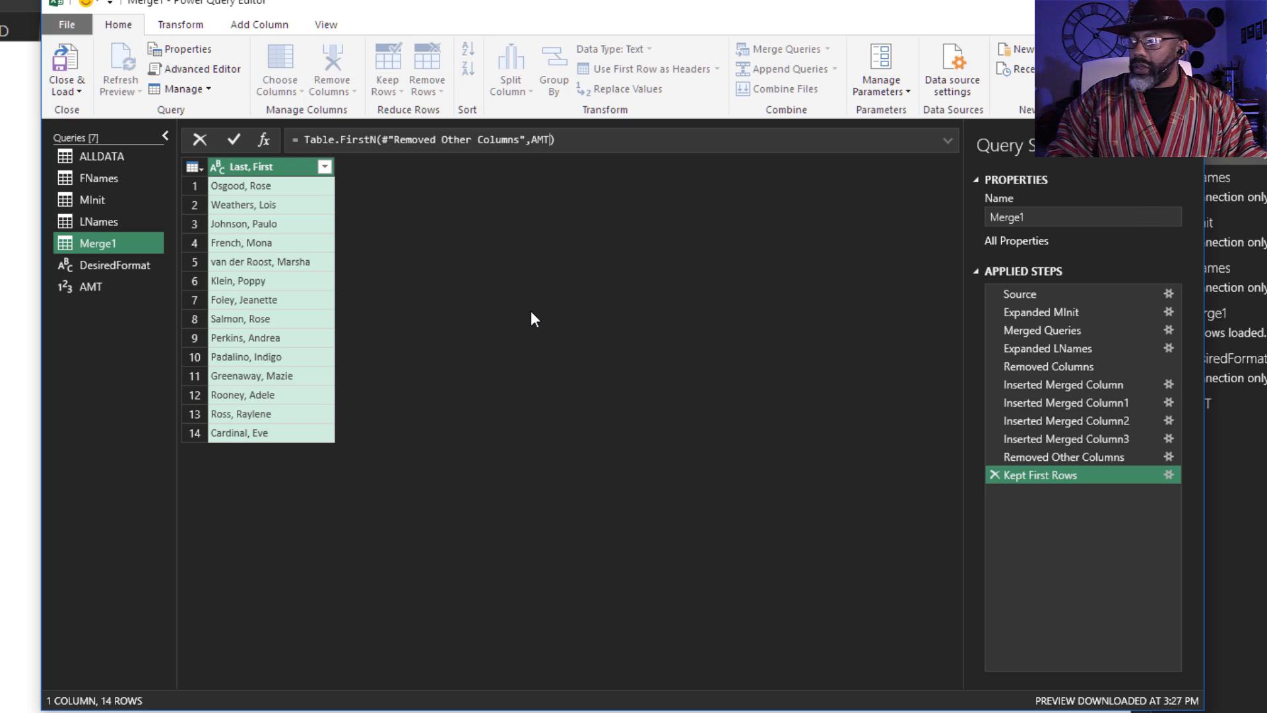
pyautogui.press('Return')
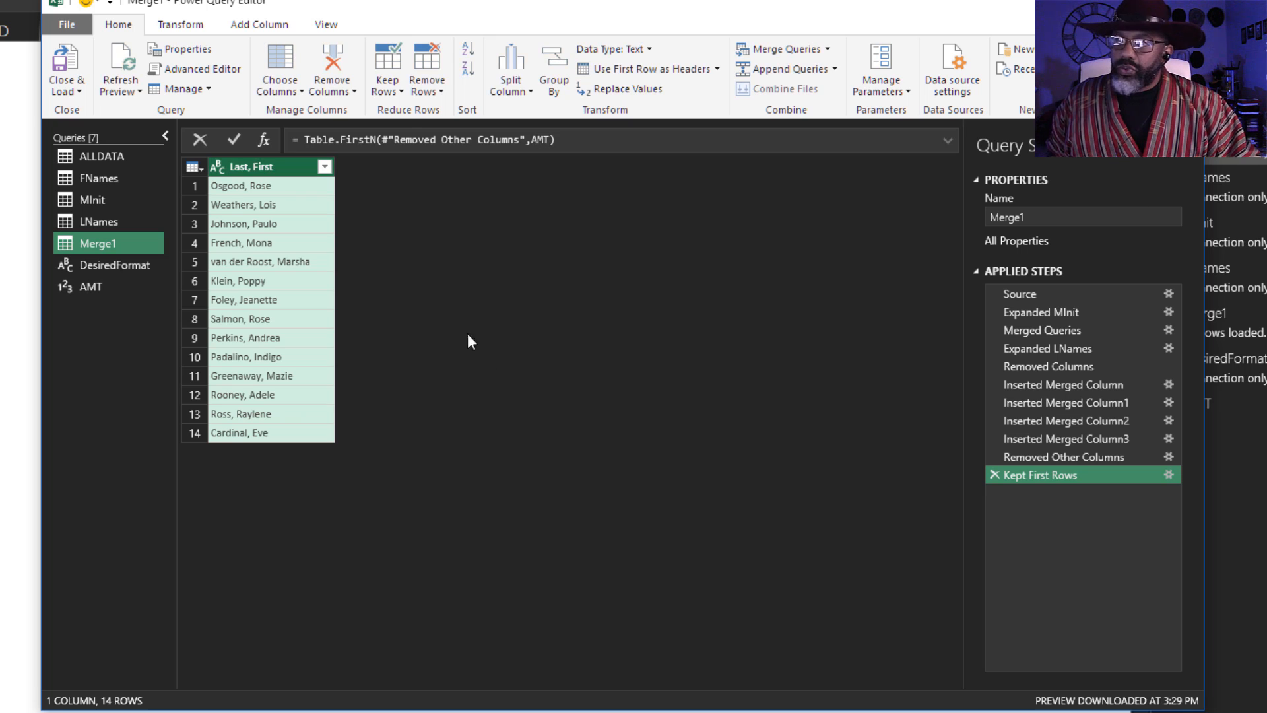
# In Merge1's M code, replace "Last, First" in the Removed Other Columns step with the DesiredFormat parameter.
pyautogui.click(326, 25)
pyautogui.click(469, 63)
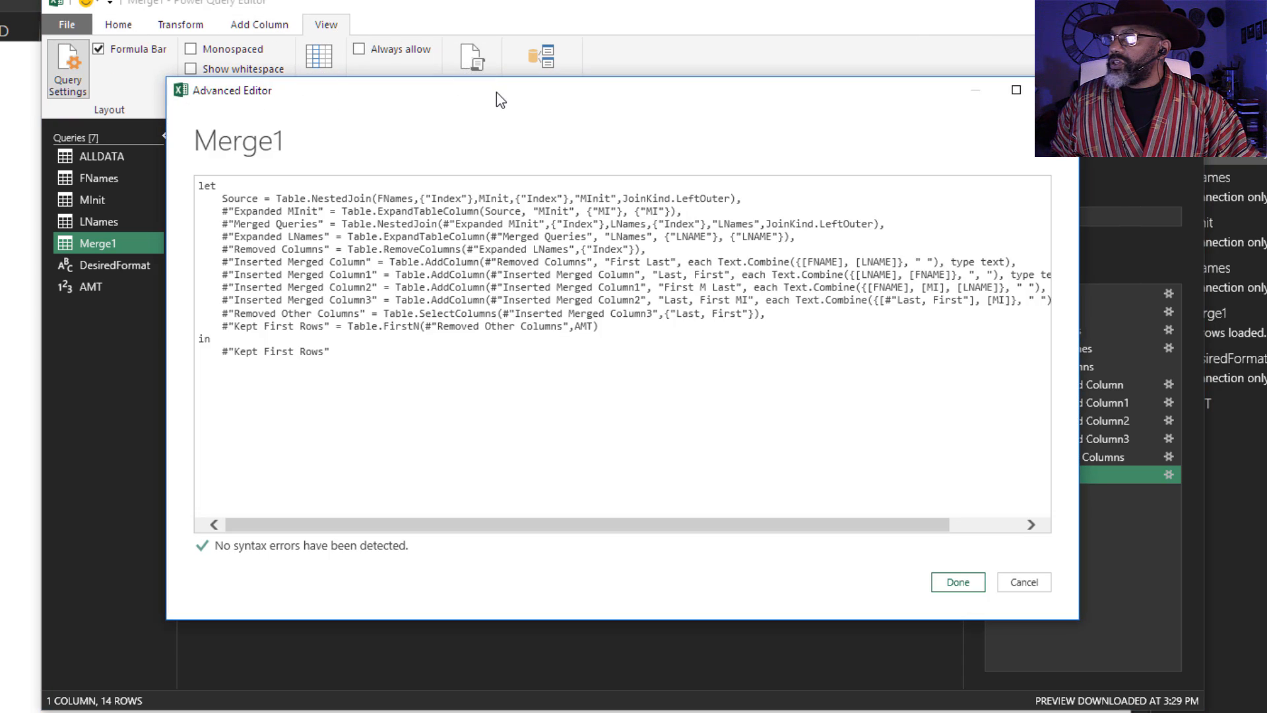
pyautogui.moveTo(496, 92); pyautogui.dragTo(423, 43)
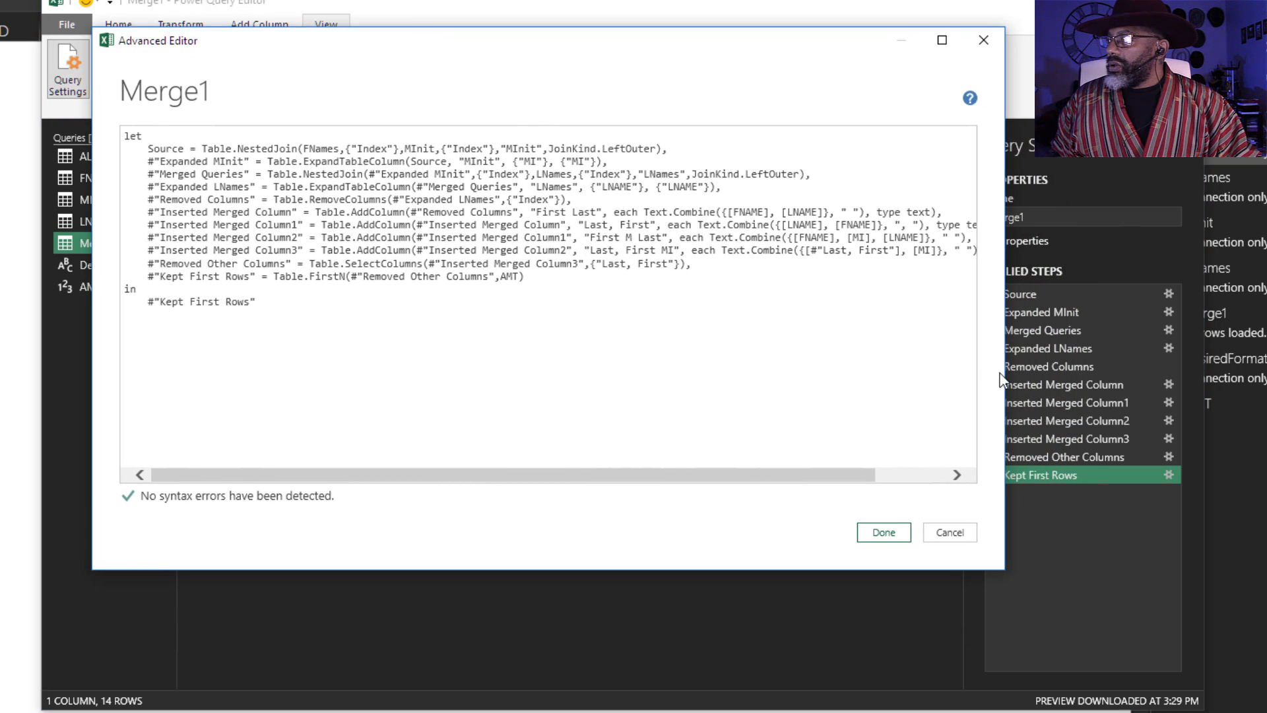
pyautogui.moveTo(1004, 378); pyautogui.dragTo(1180, 377)
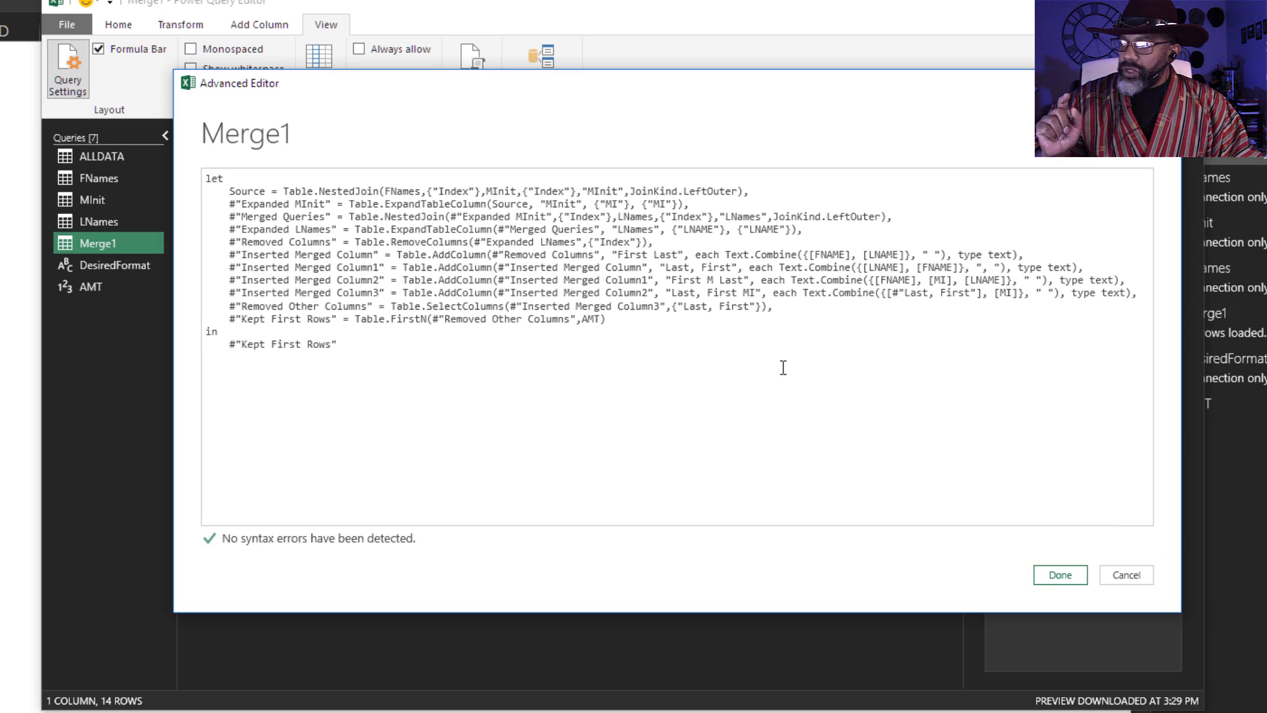
pyautogui.click(682, 307)
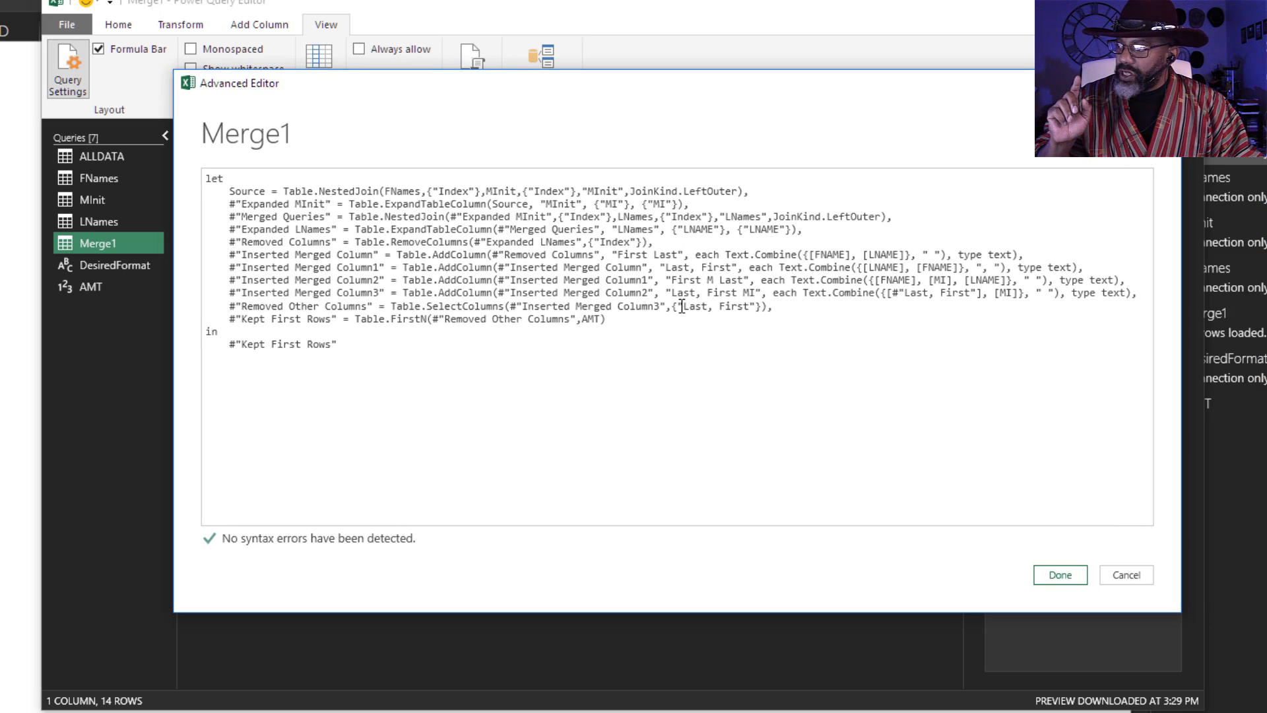
pyautogui.press('BackSpace')
pyautogui.press('Delete')
pyautogui.press('Delete')
pyautogui.press('Delete')
pyautogui.press('Delete')
pyautogui.press('Delete')
pyautogui.press('Delete')
pyautogui.press('Delete')
pyautogui.press('Delete')
pyautogui.press('Delete')
pyautogui.press('Delete')
pyautogui.press('Delete')
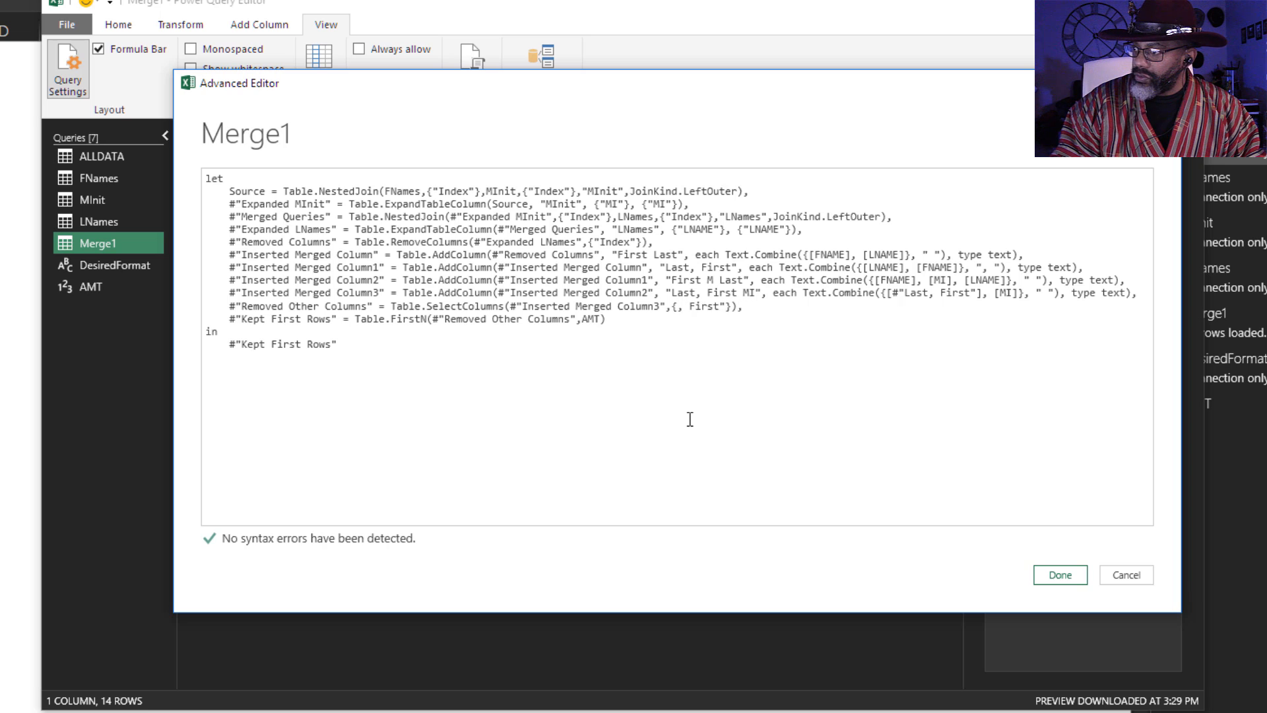
pyautogui.press('Delete')
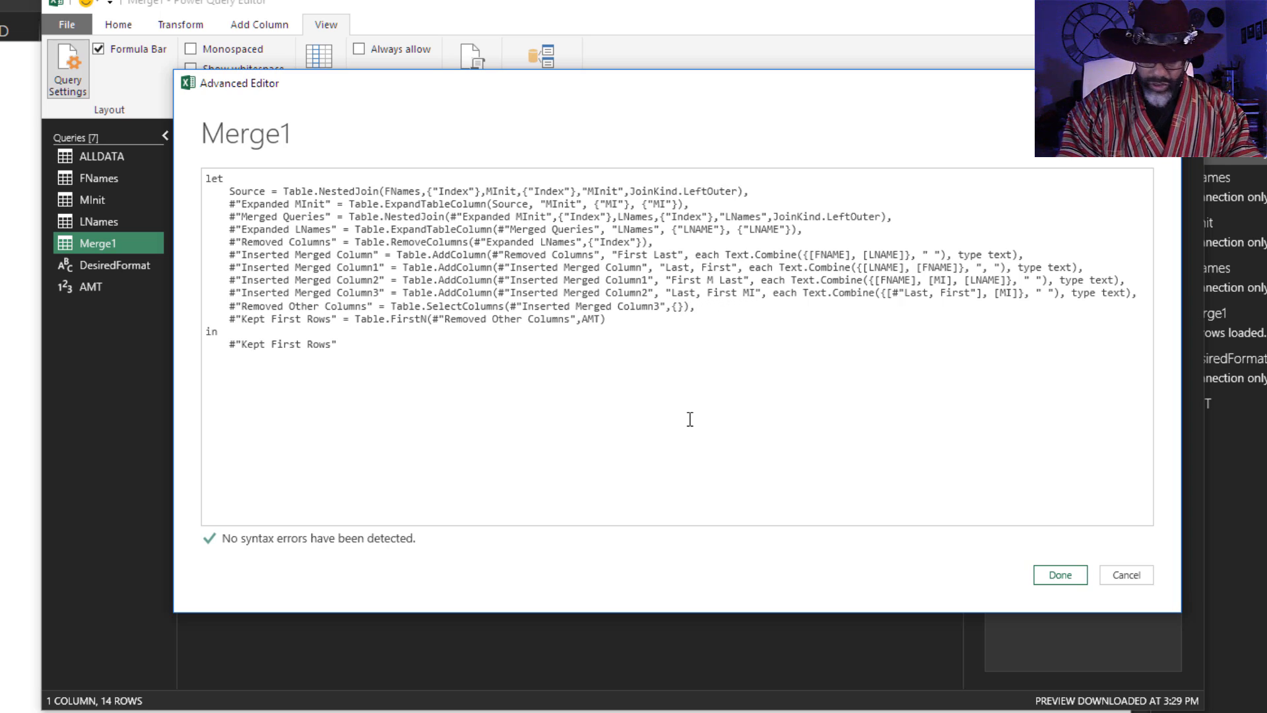
pyautogui.write('Desired')
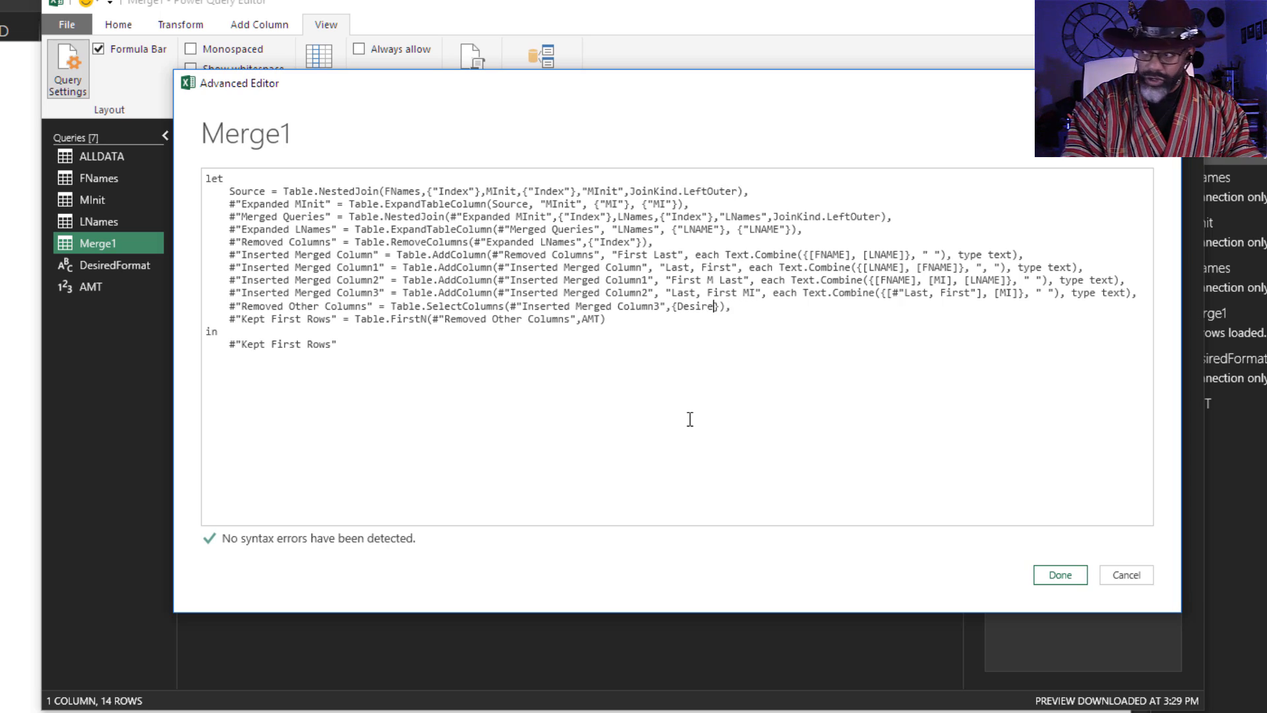
pyautogui.write('For')
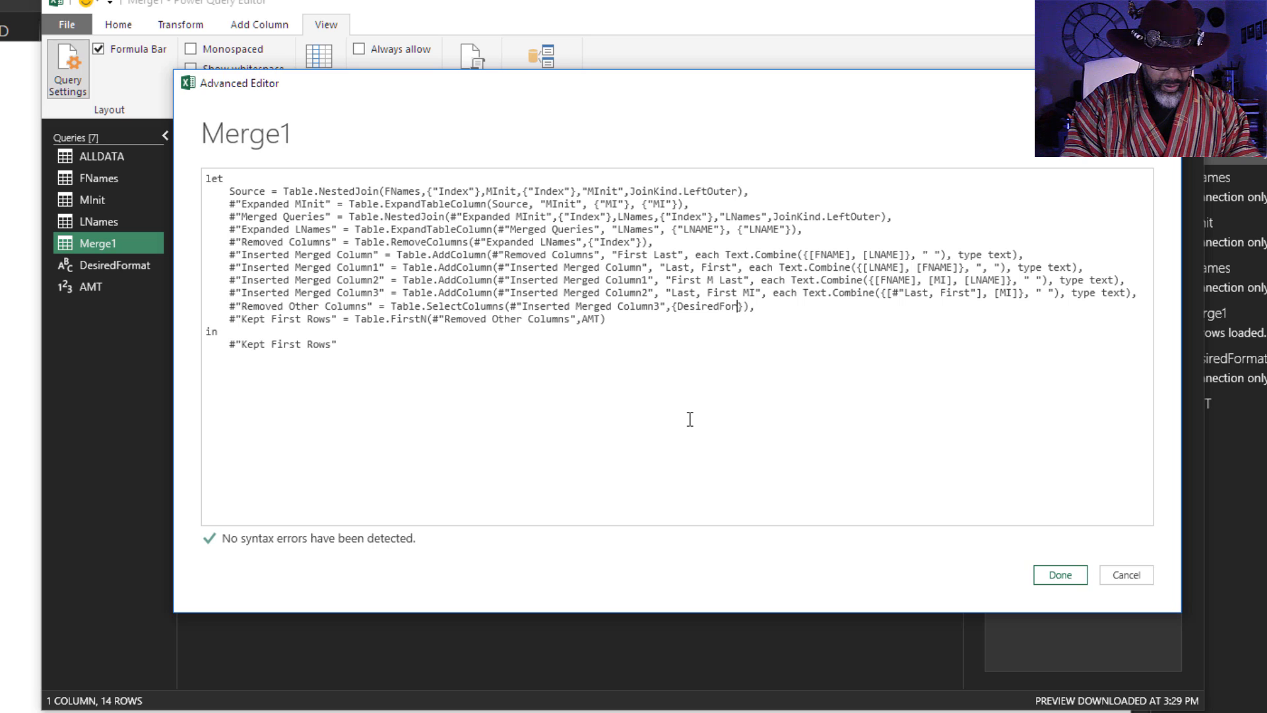
pyautogui.write('mat')
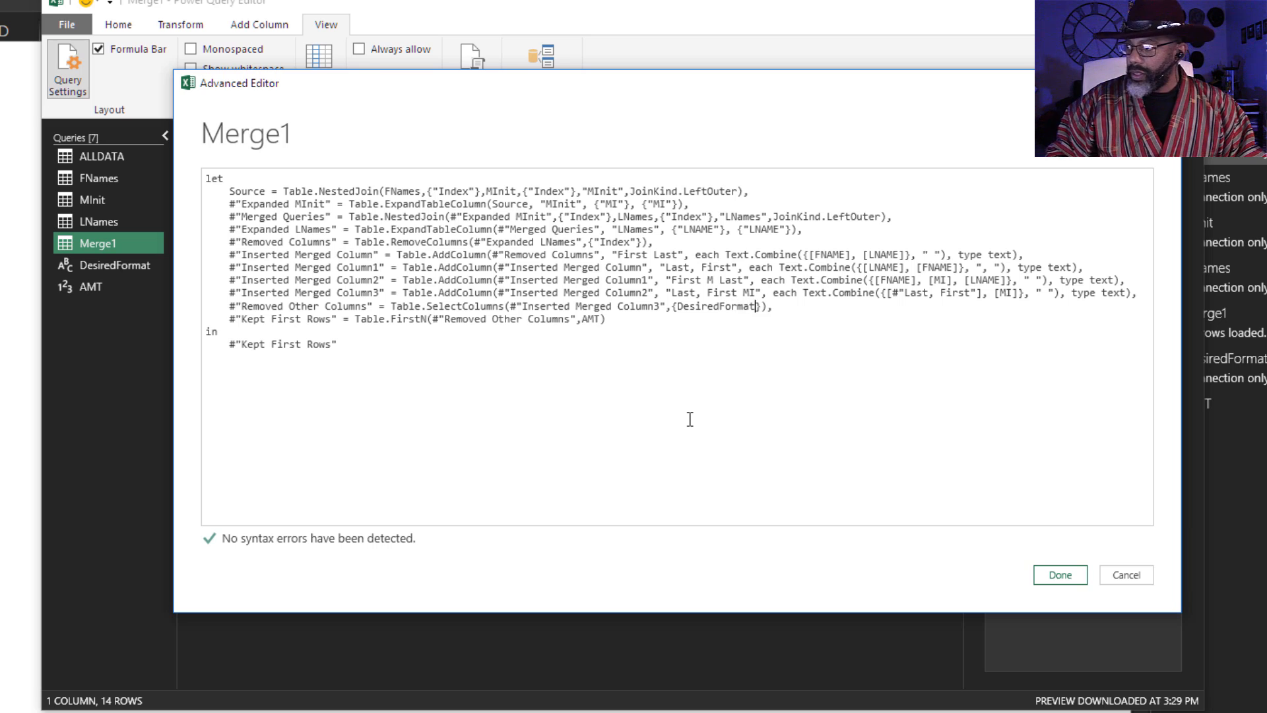
pyautogui.click(1062, 575)
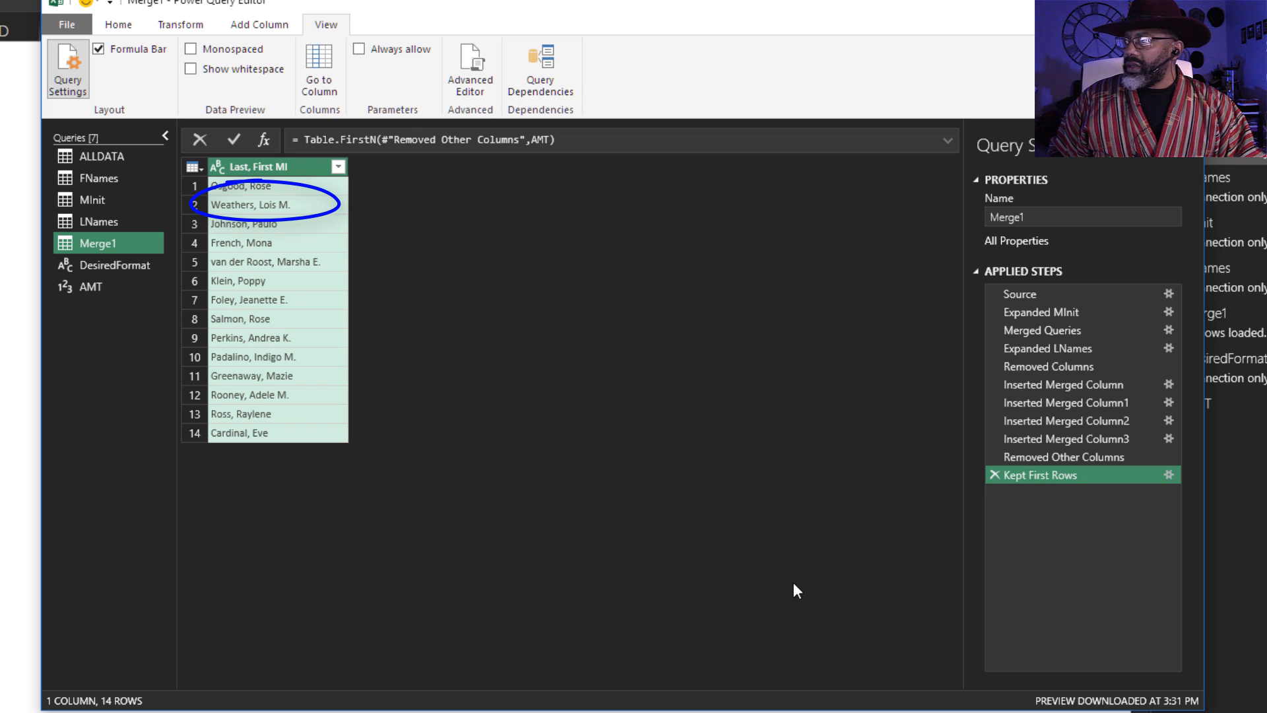
# Close and load the queries, and return to the Form worksheet.
pyautogui.click(67, 24)
pyautogui.click(92, 59)
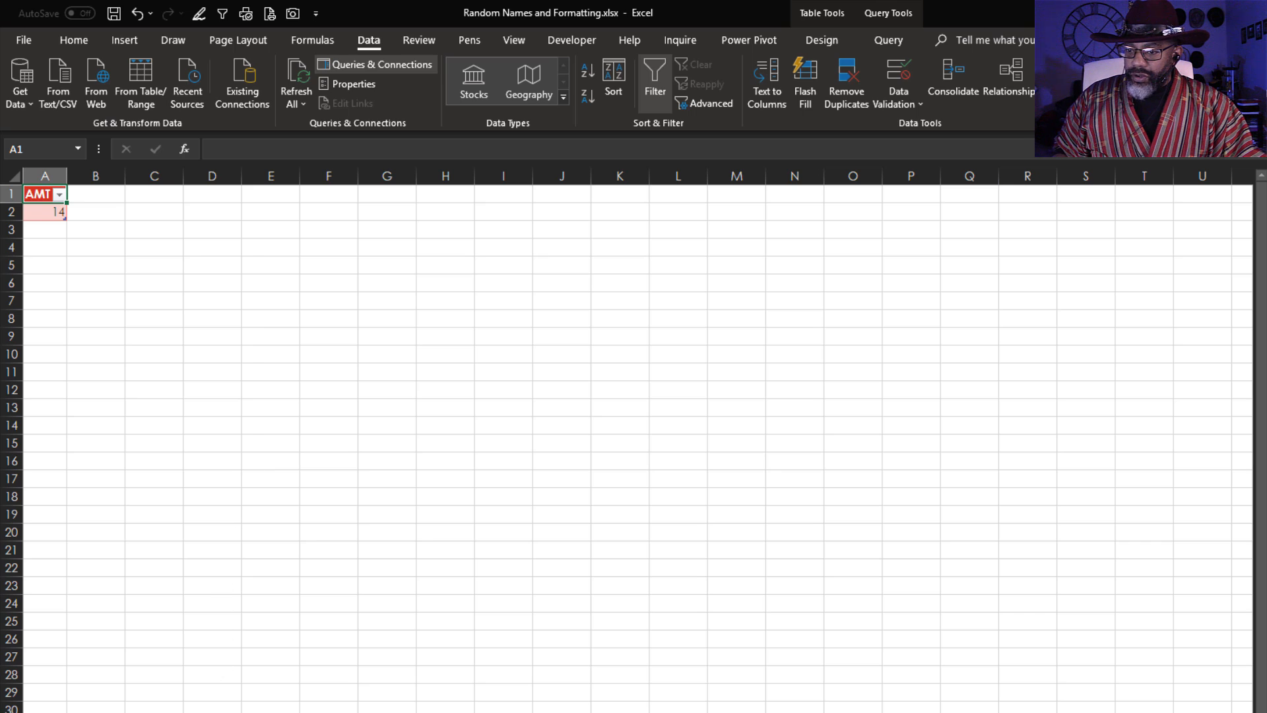
pyautogui.click(396, 711)
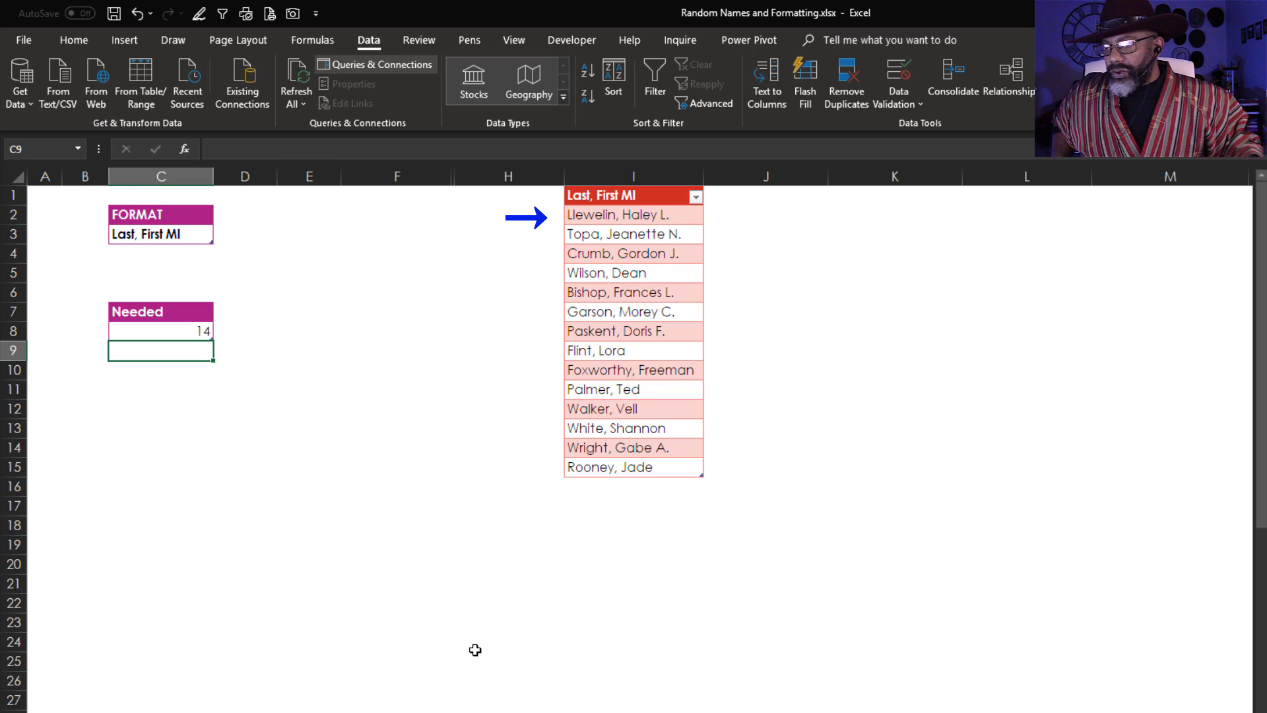
# Set the Needed value in cell C8 to 25.
pyautogui.click(185, 330)
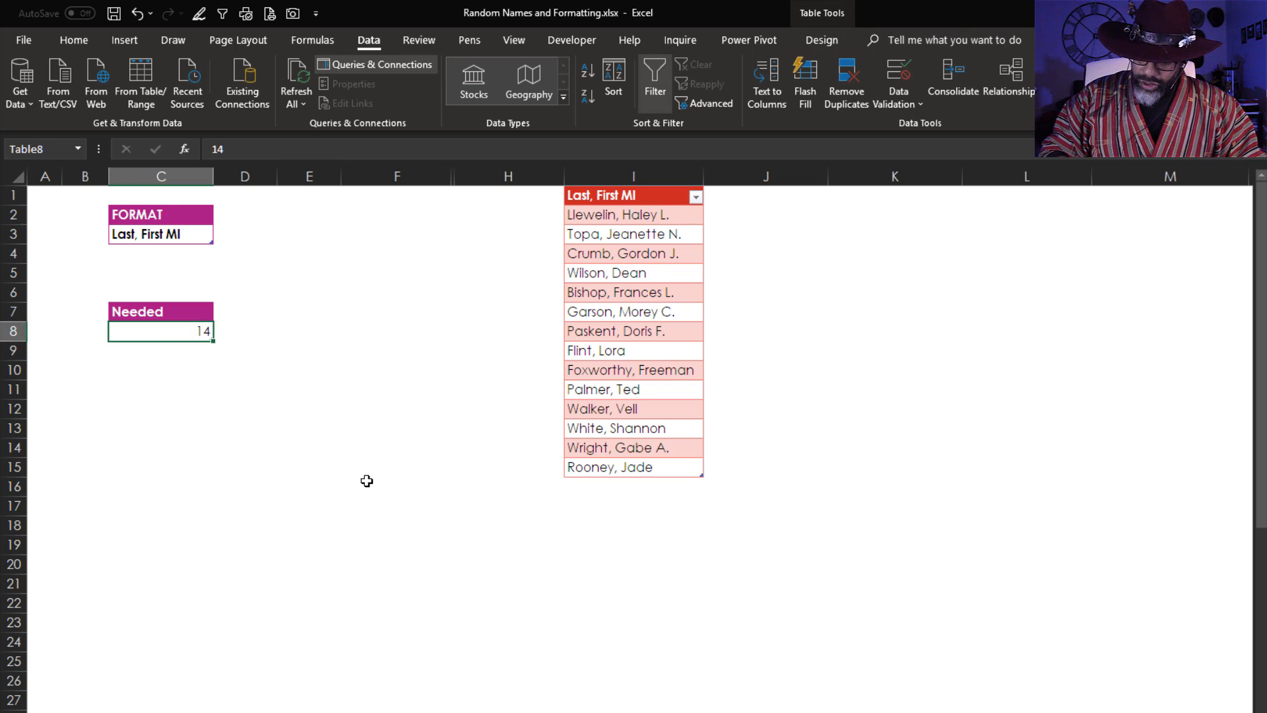
pyautogui.write('25')
pyautogui.press('Return')
# Set the FORMAT value in cell C3 to First Last and refresh all queries.
pyautogui.click(166, 235)
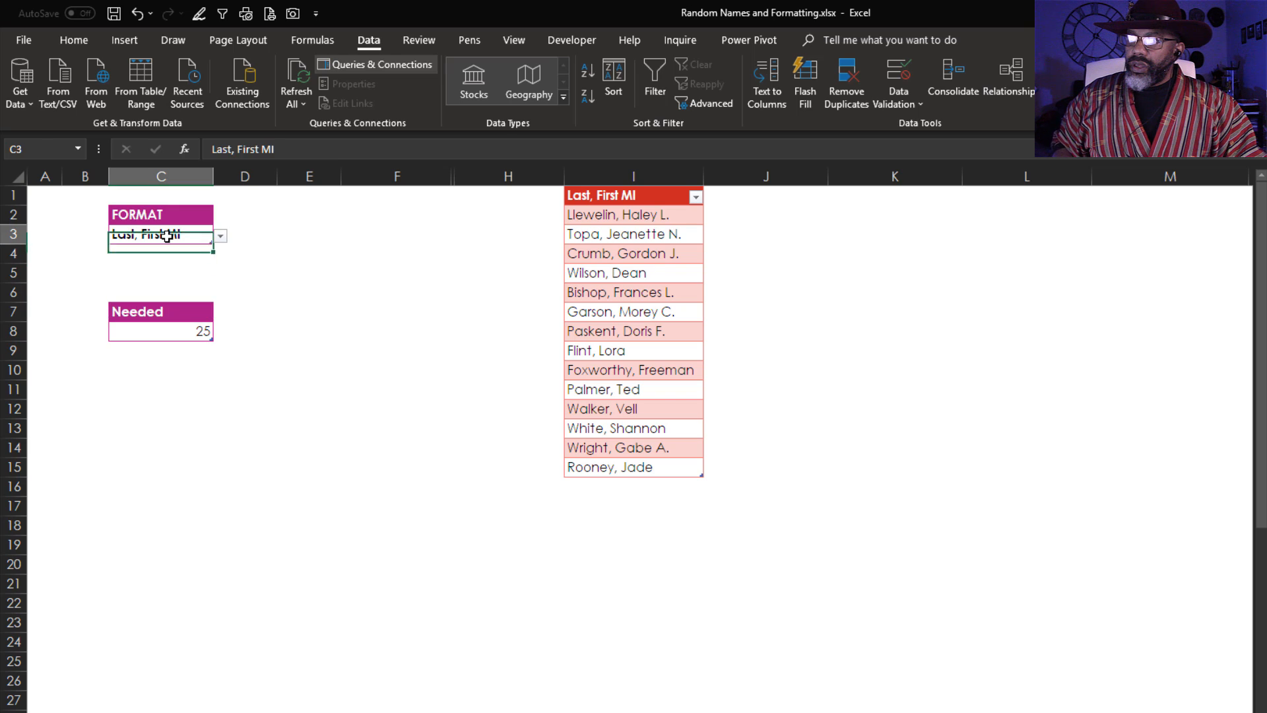
pyautogui.click(221, 236)
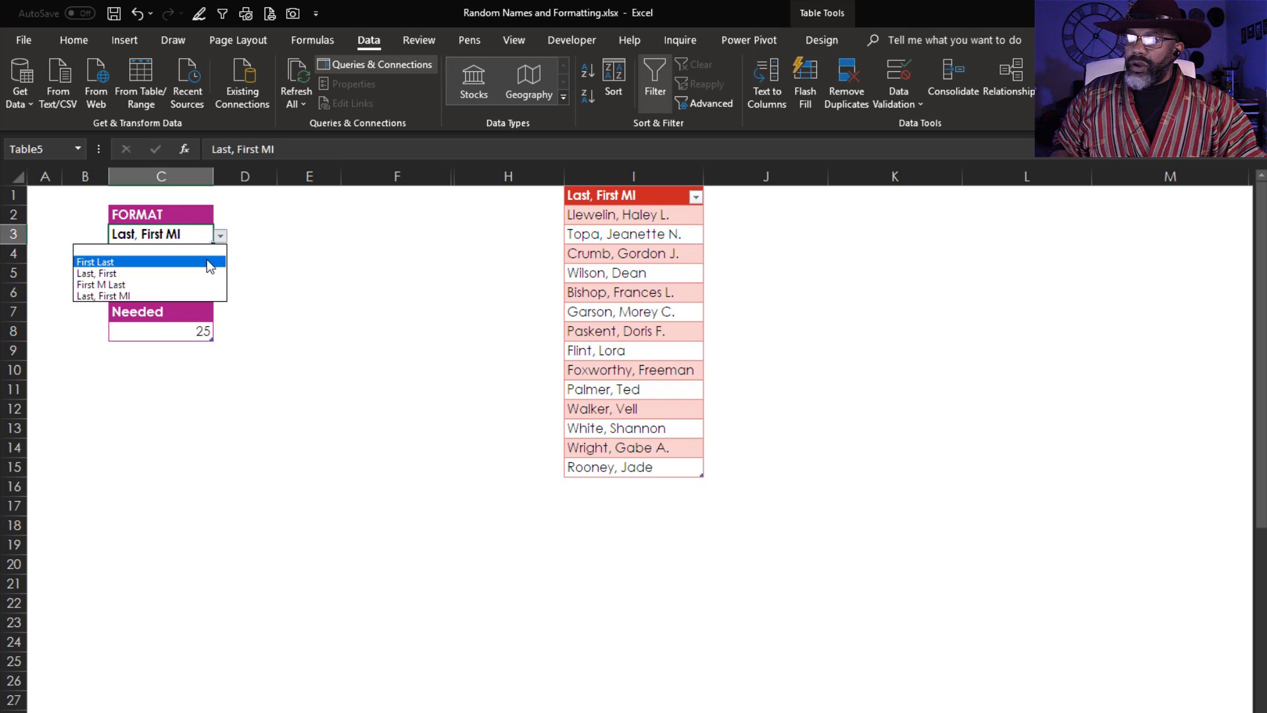
pyautogui.click(132, 262)
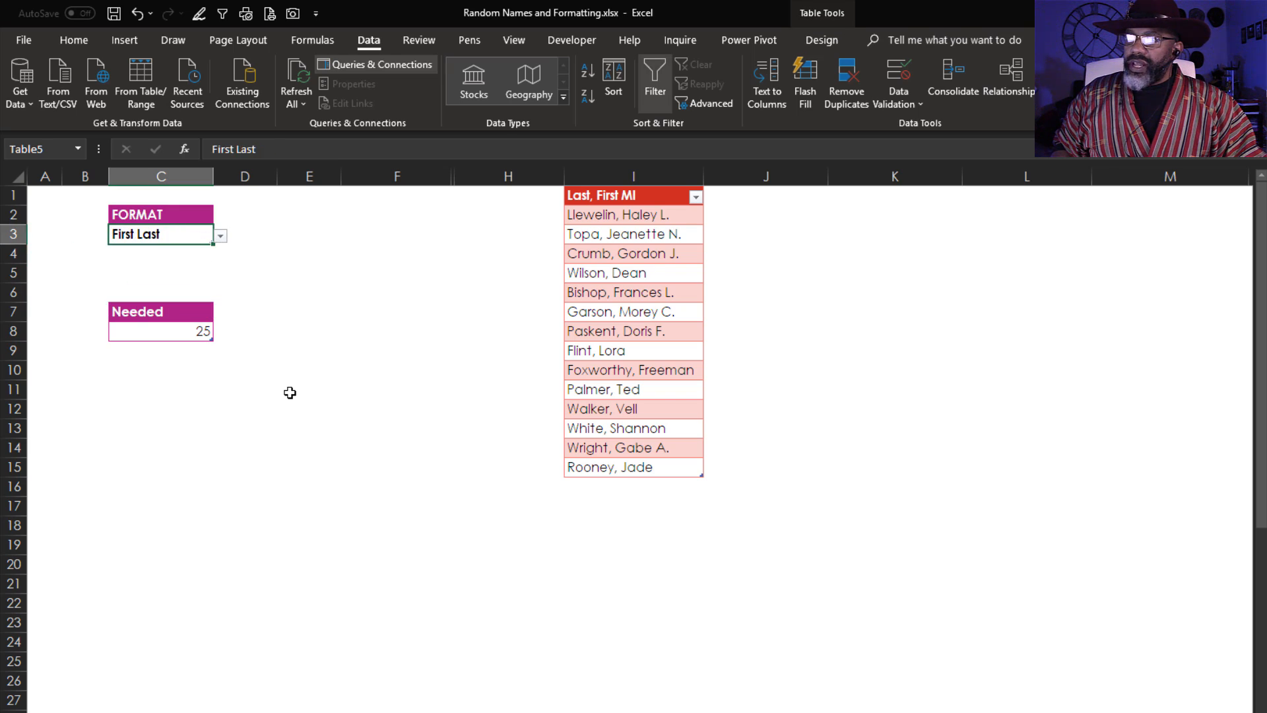
pyautogui.click(297, 83)
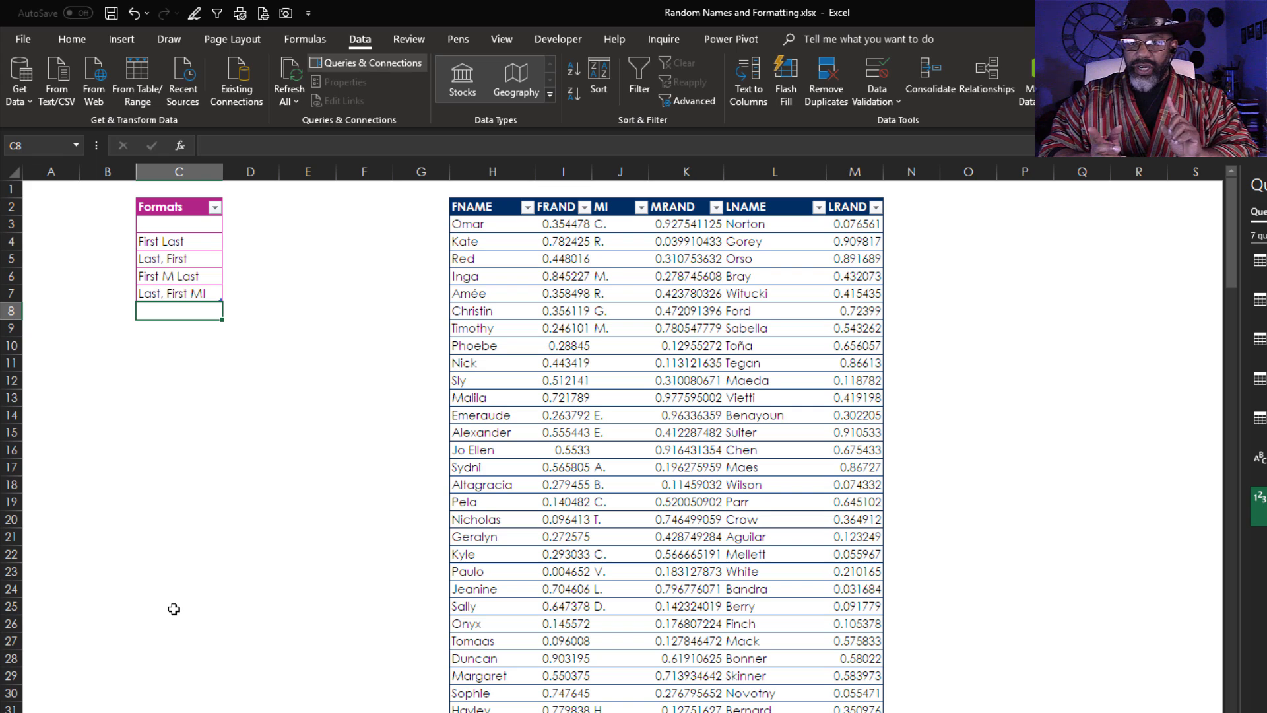
# Add "F Lname" as a new entry in cell C8, directly below the Formats table's last row.
pyautogui.write('F')
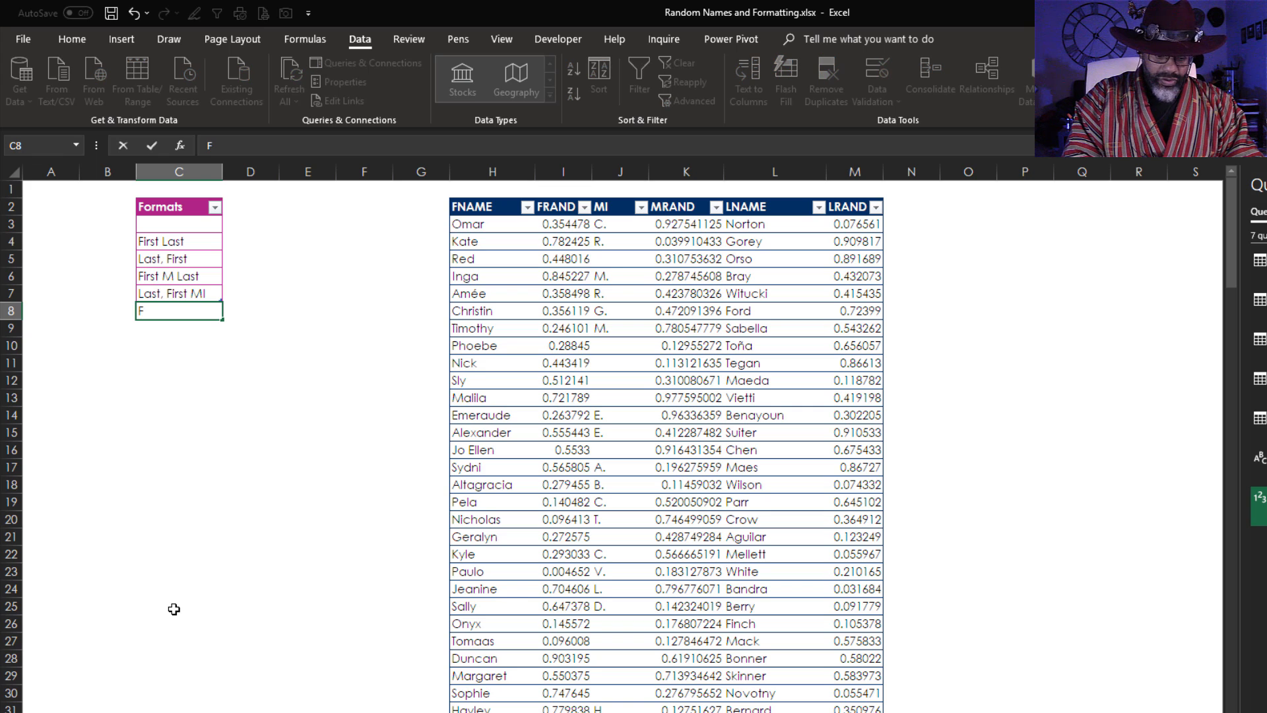
pyautogui.write(' LN')
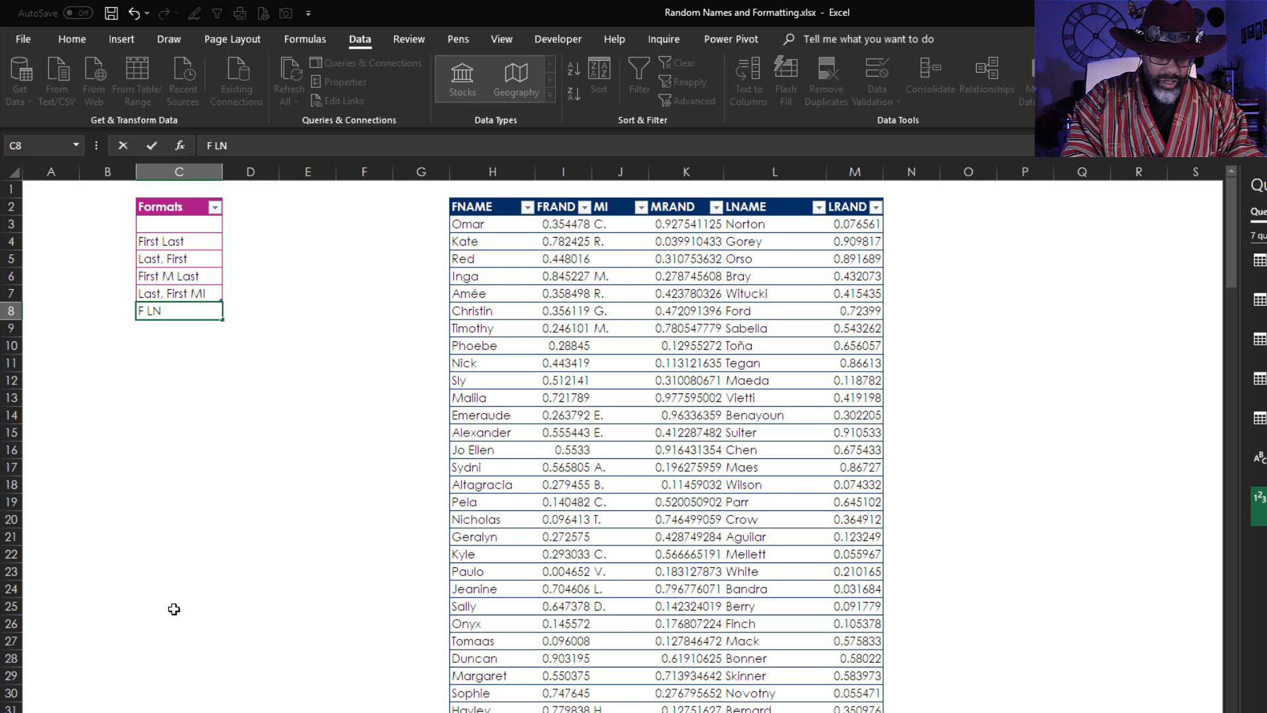
pyautogui.press('BackSpace')
pyautogui.write('name')
pyautogui.press('Return')
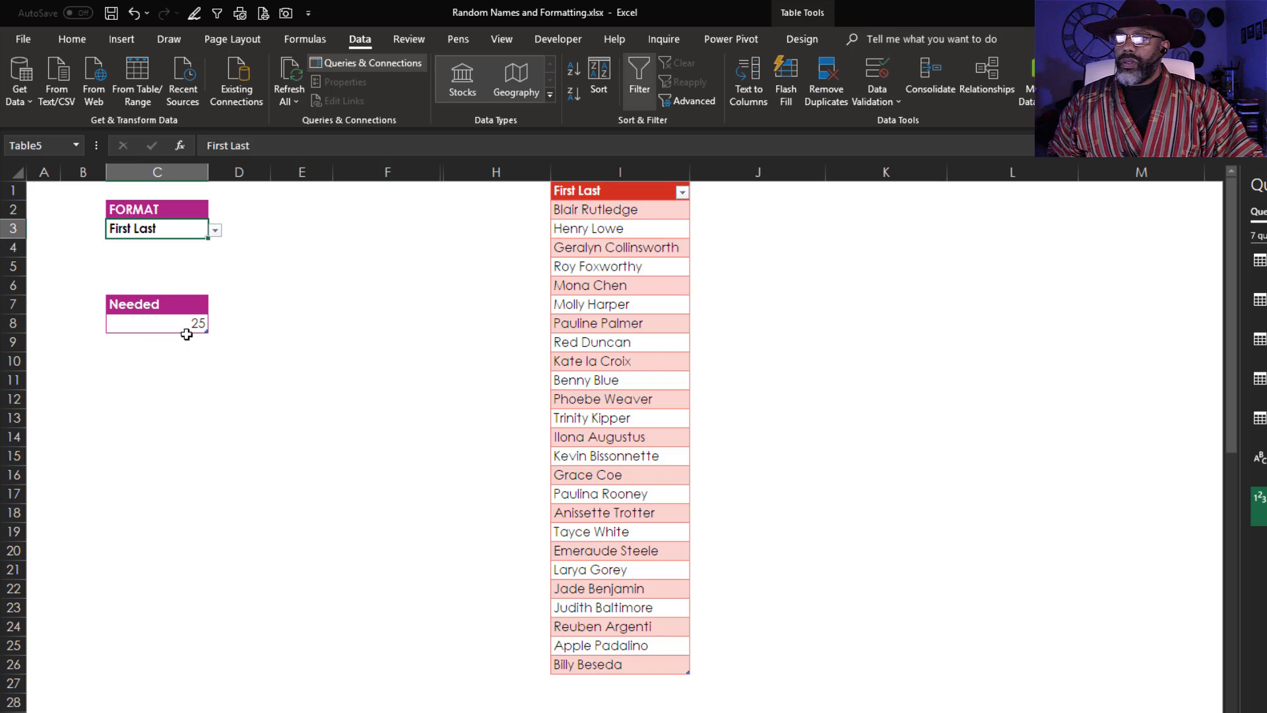
# Set the FORMAT value on the Form sheet to F Lname.
pyautogui.click(215, 231)
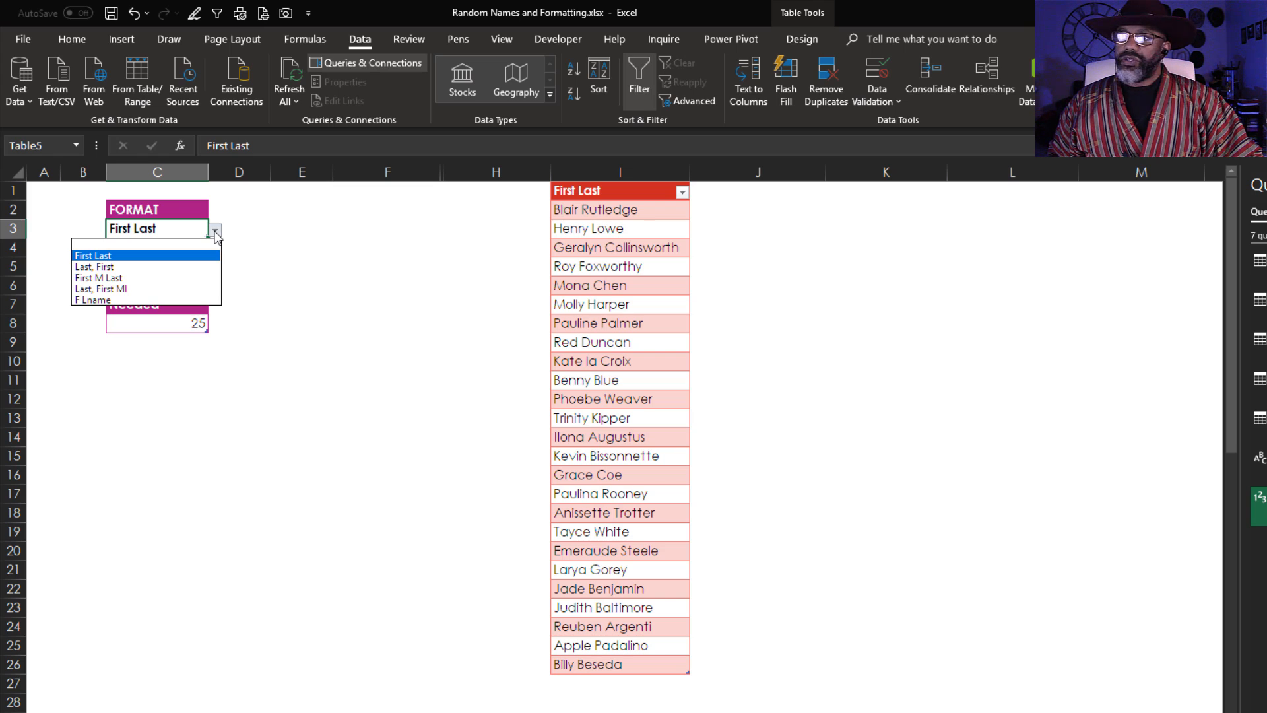
pyautogui.click(215, 231)
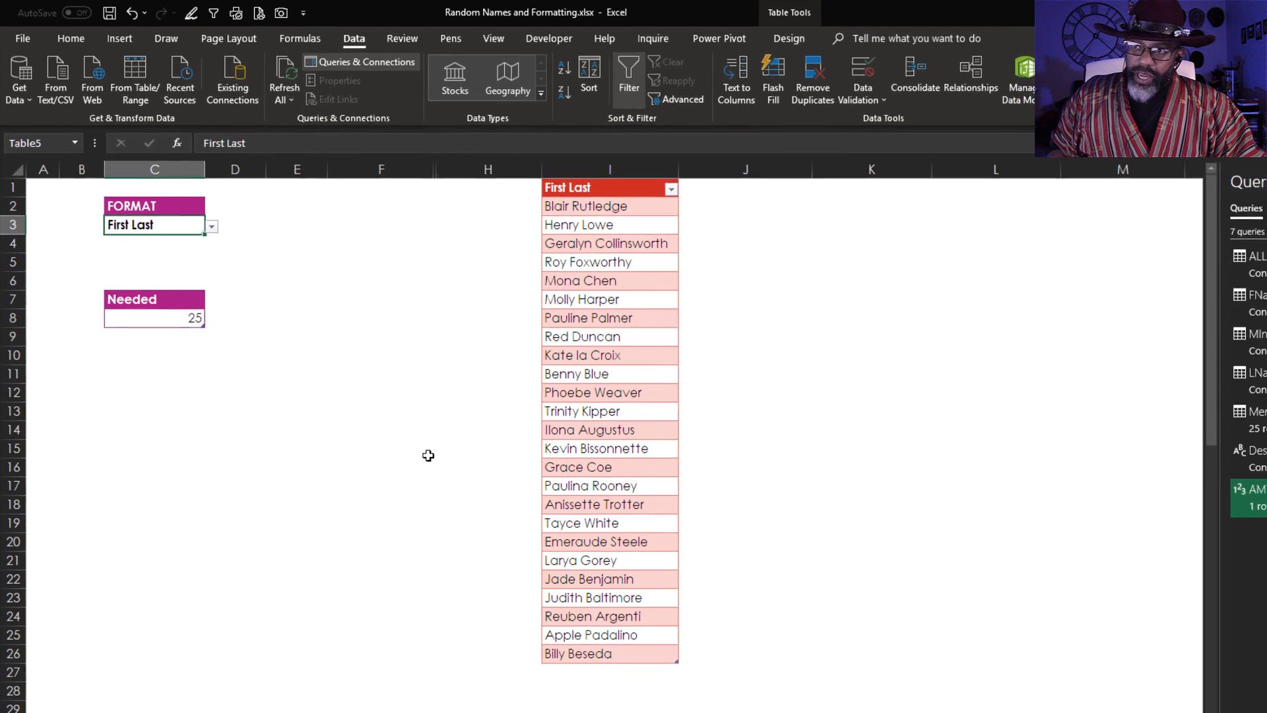
pyautogui.click(215, 231)
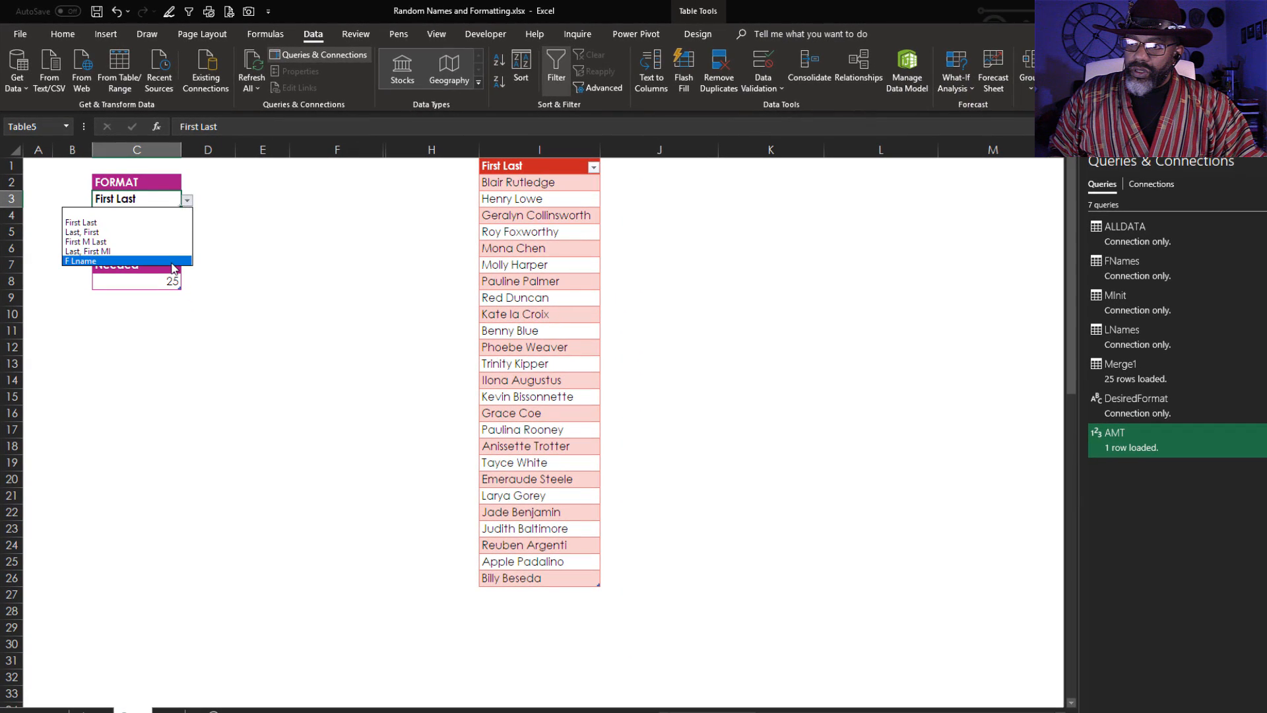
pyautogui.click(86, 260)
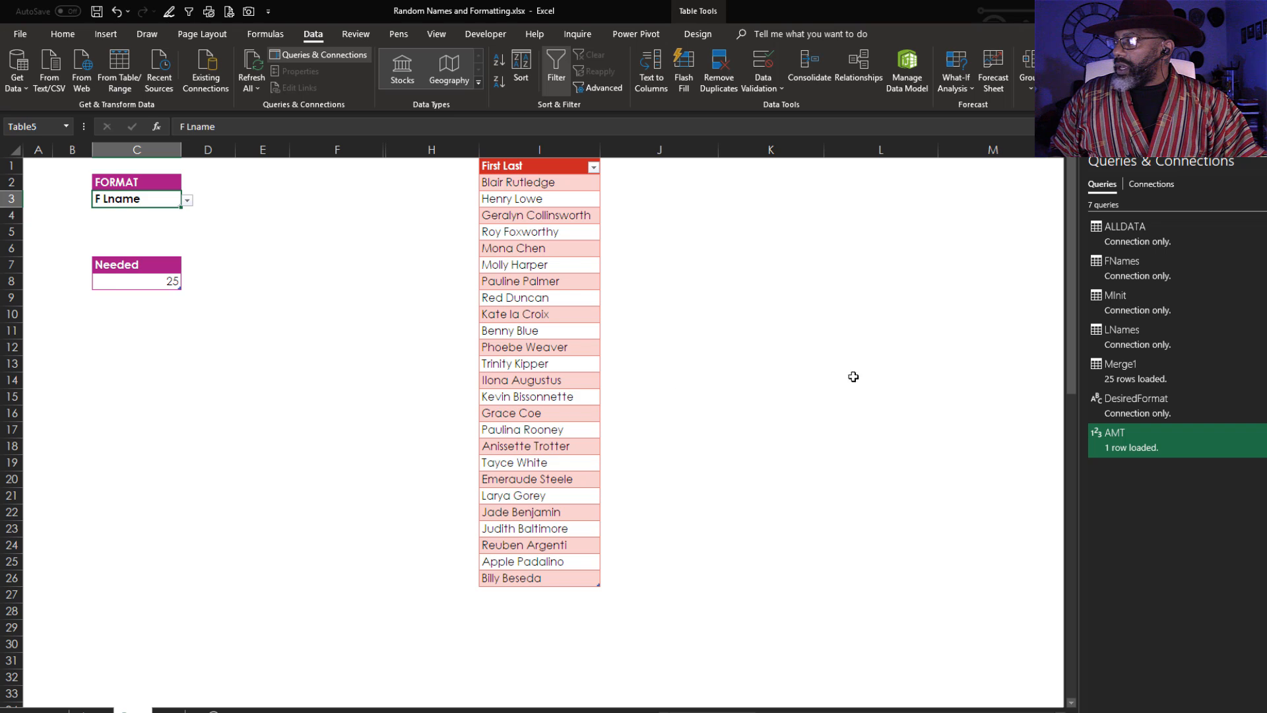
# Open the Merge1 query for editing and go to its Inserted Merged Column3 step.
pyautogui.moveTo(1131, 372)
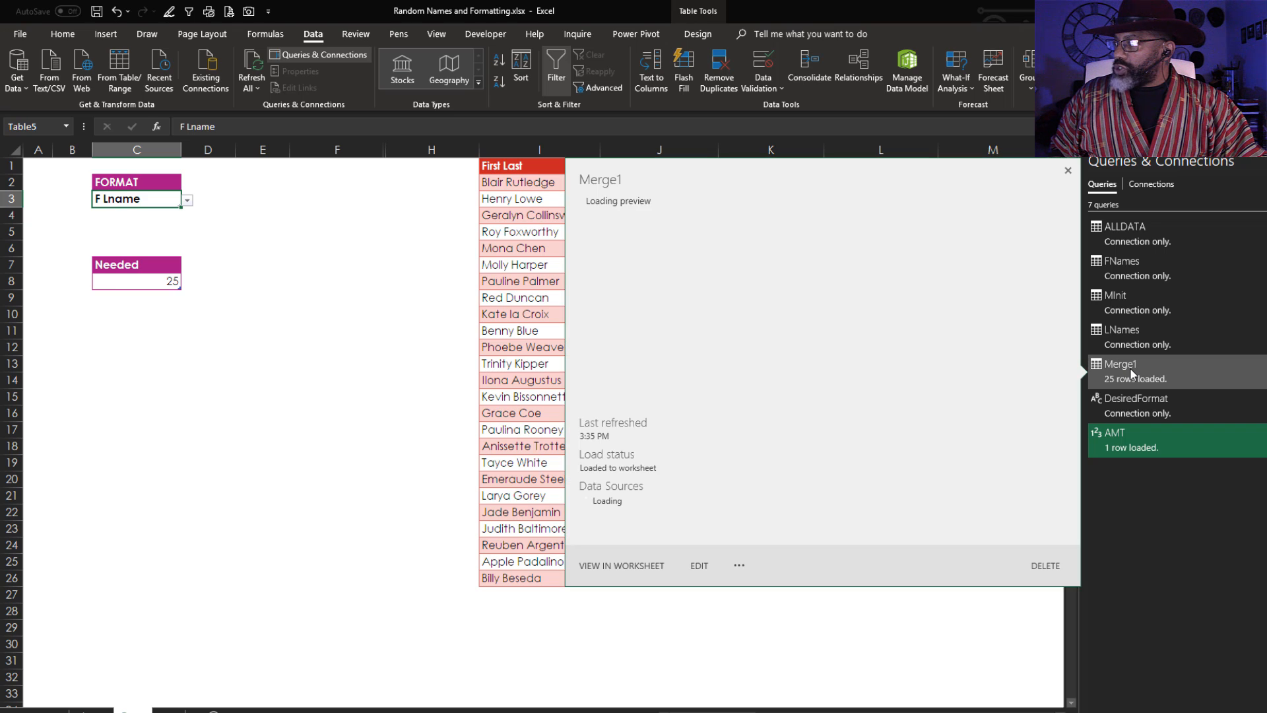
pyautogui.click(699, 565)
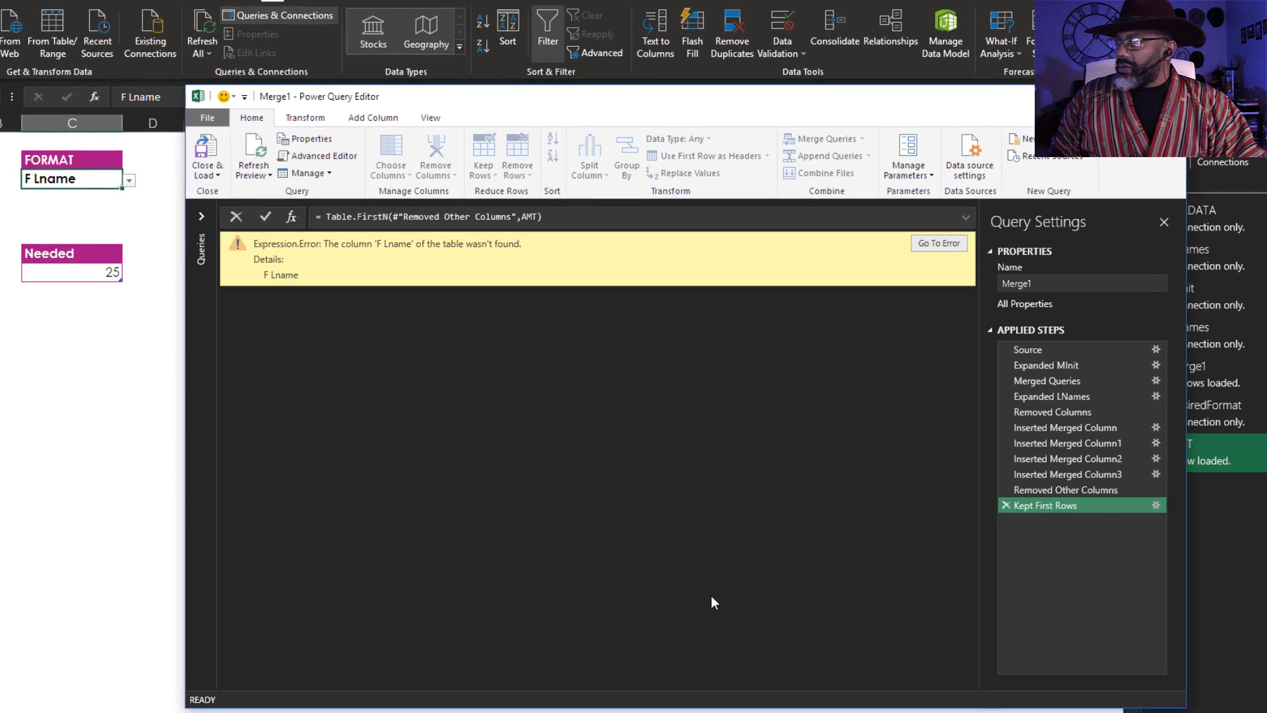
pyautogui.click(1041, 473)
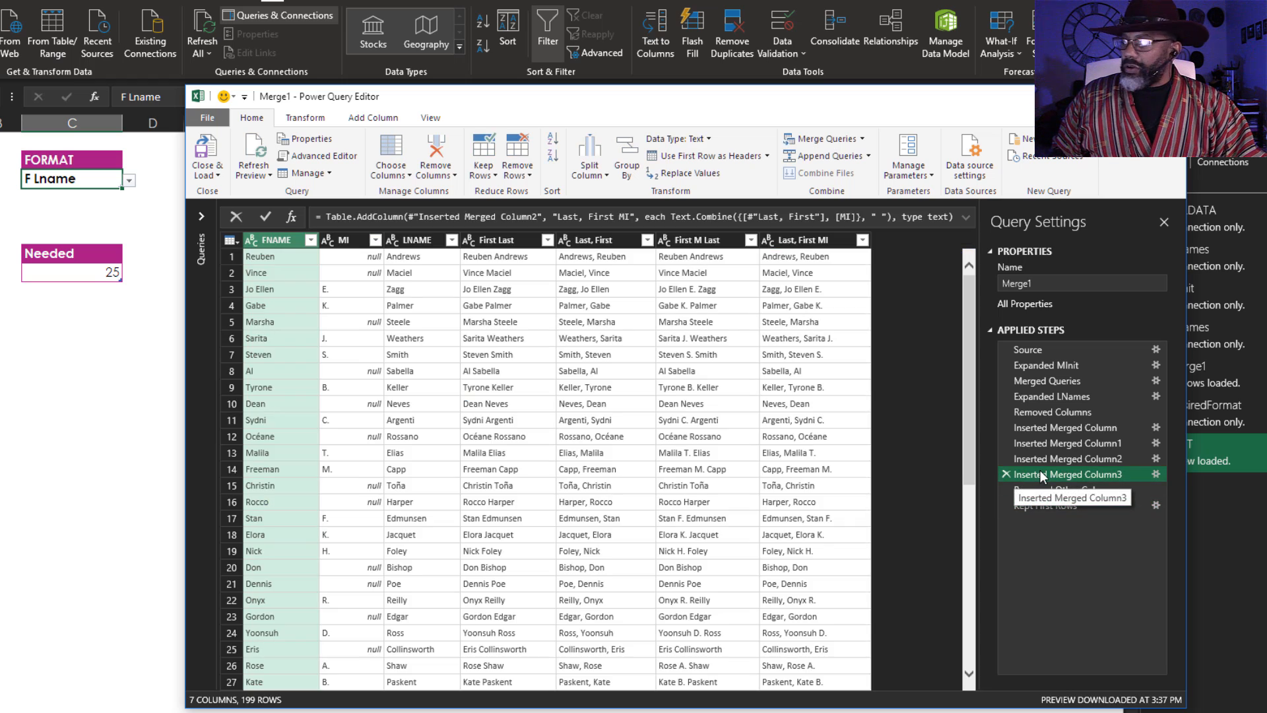
# Insert a Column From Examples step after Inserted Merged Column3, based on the selected FNAME and LNAME columns.
pyautogui.click(374, 119)
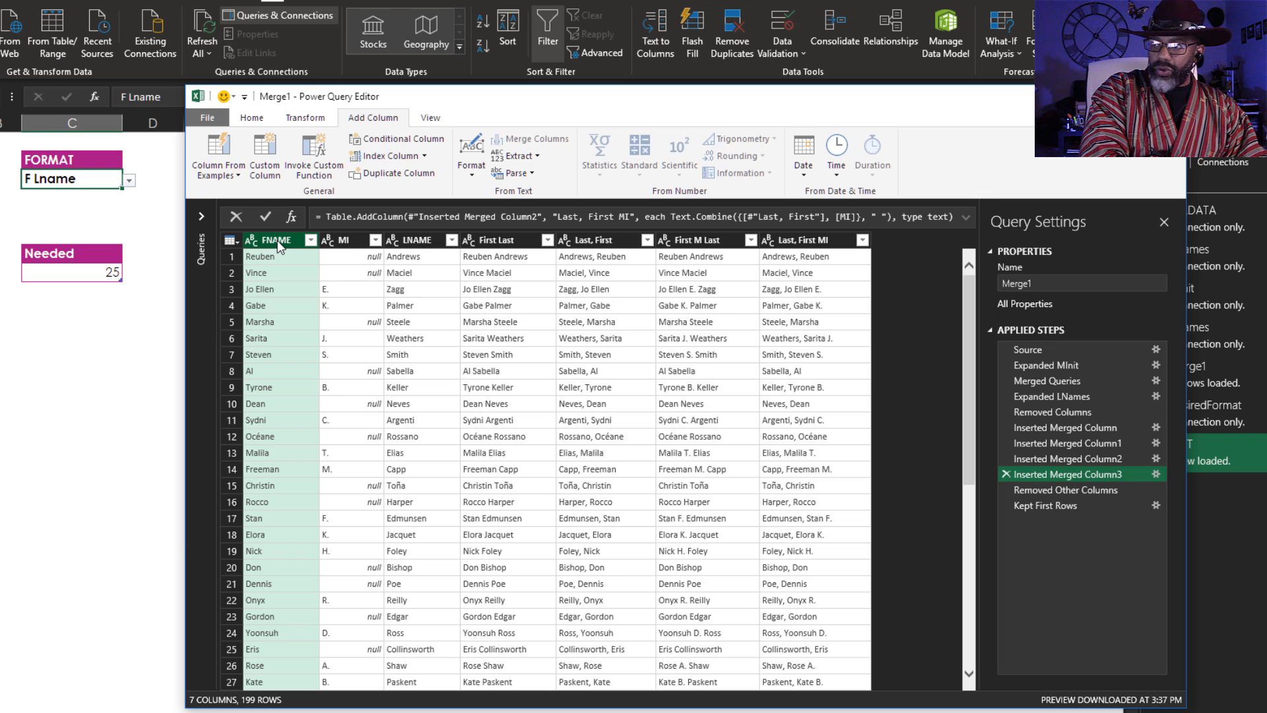
pyautogui.keyDown('ctrl'); pyautogui.click(416, 245); pyautogui.keyUp('ctrl')
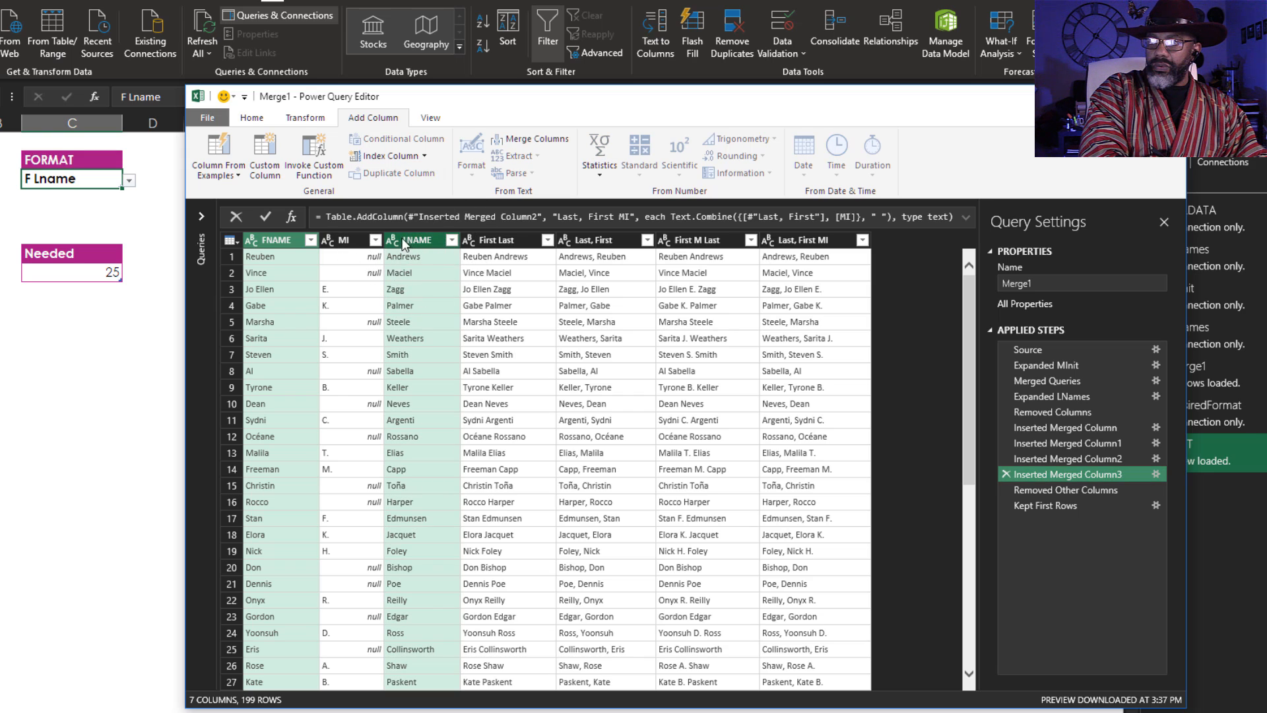
pyautogui.click(221, 170)
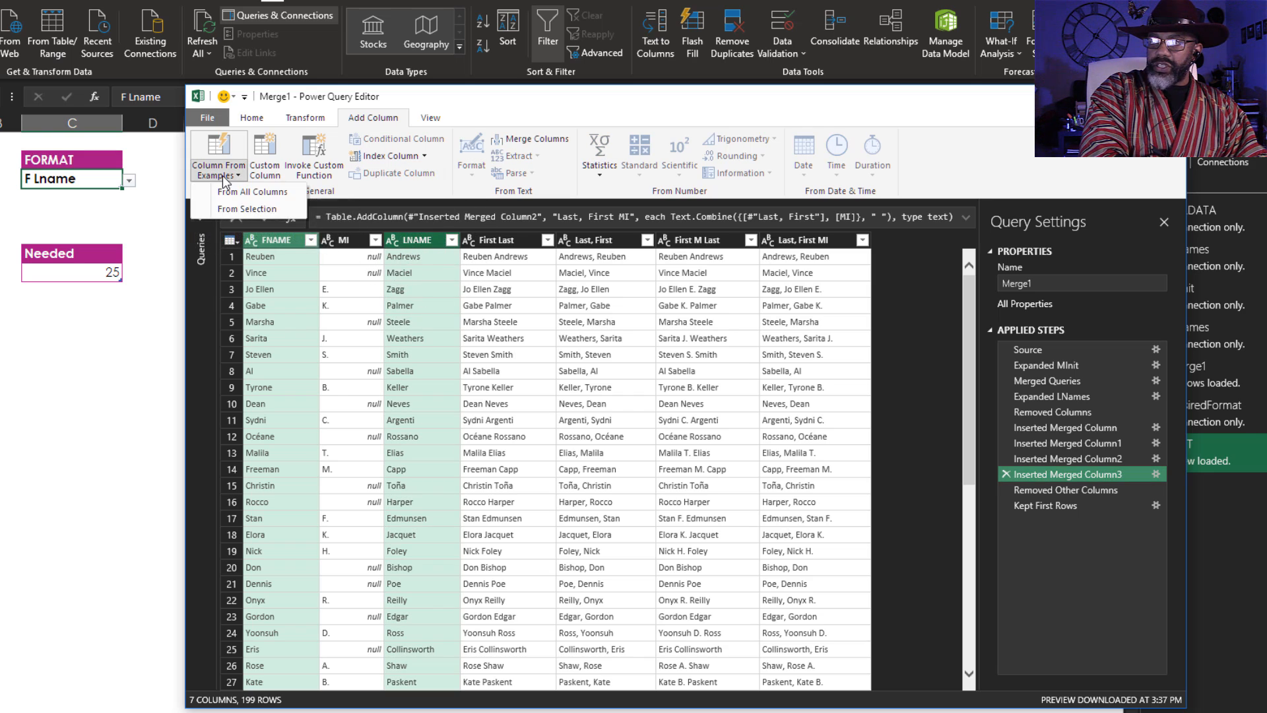
pyautogui.click(231, 207)
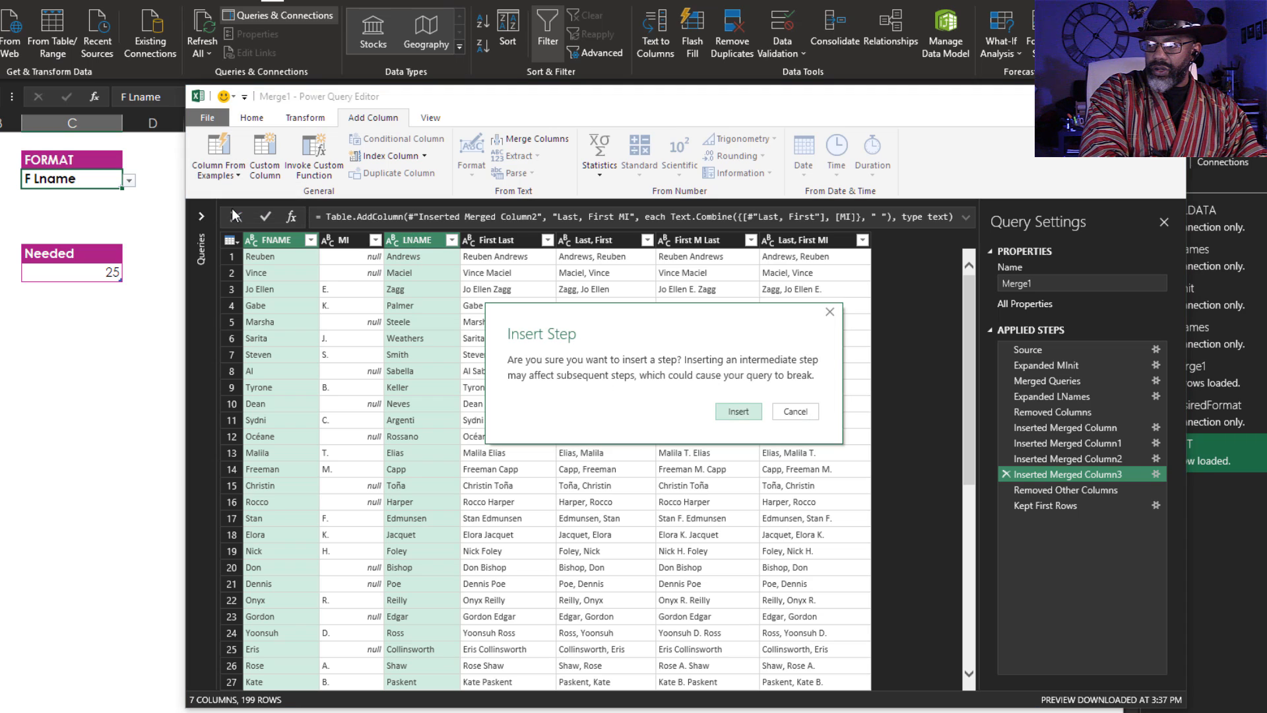
pyautogui.click(739, 413)
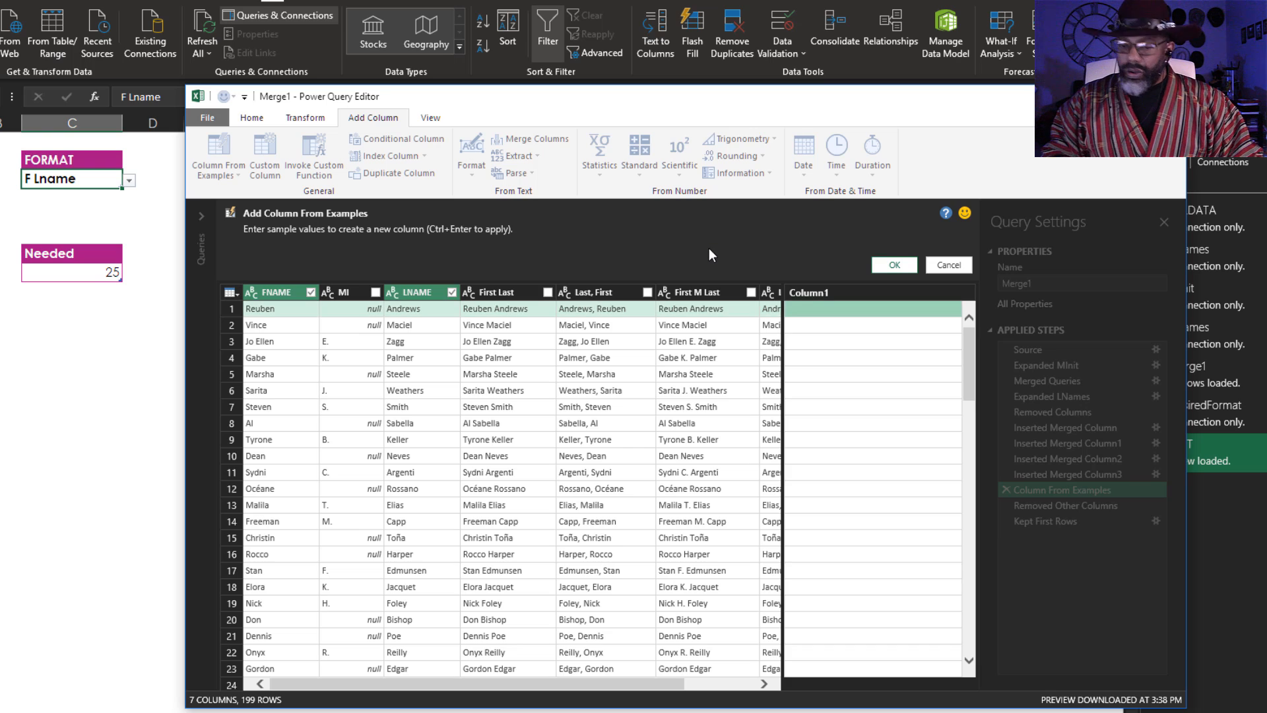
# Give first initial plus last name as the example values for rows 1 and 3, and create the column.
pyautogui.write('R')
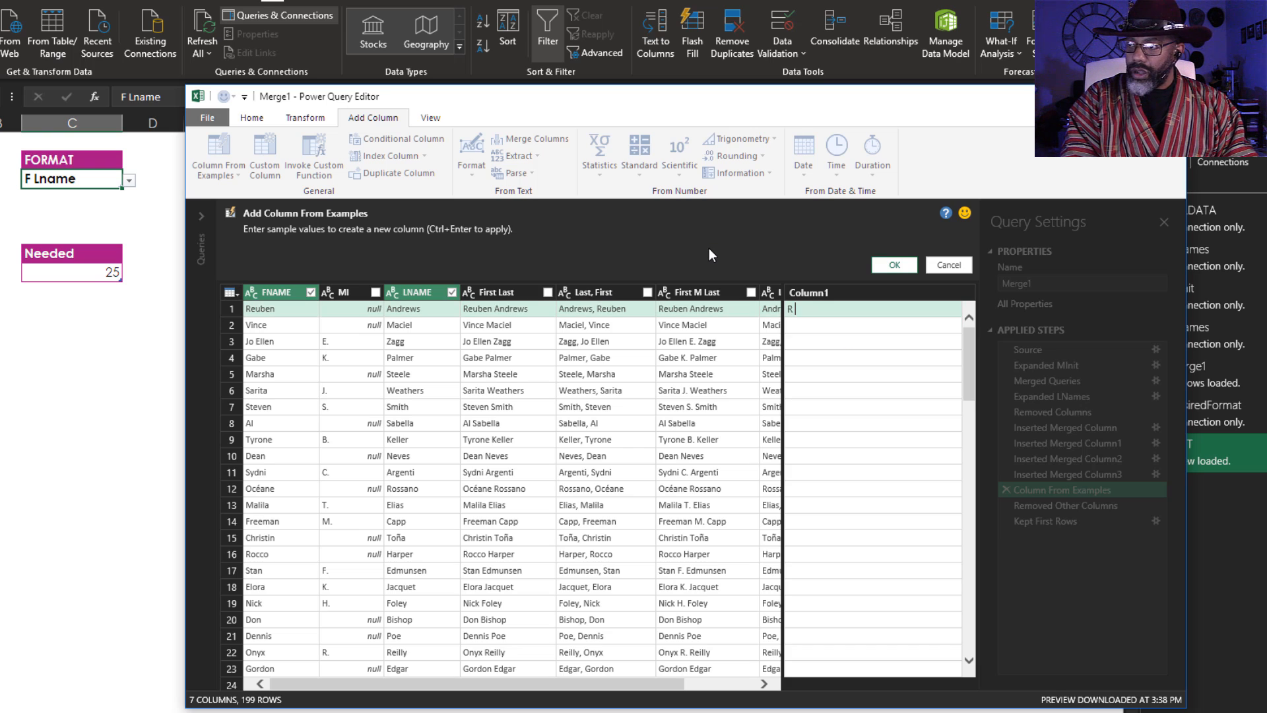
pyautogui.write(' Andrews')
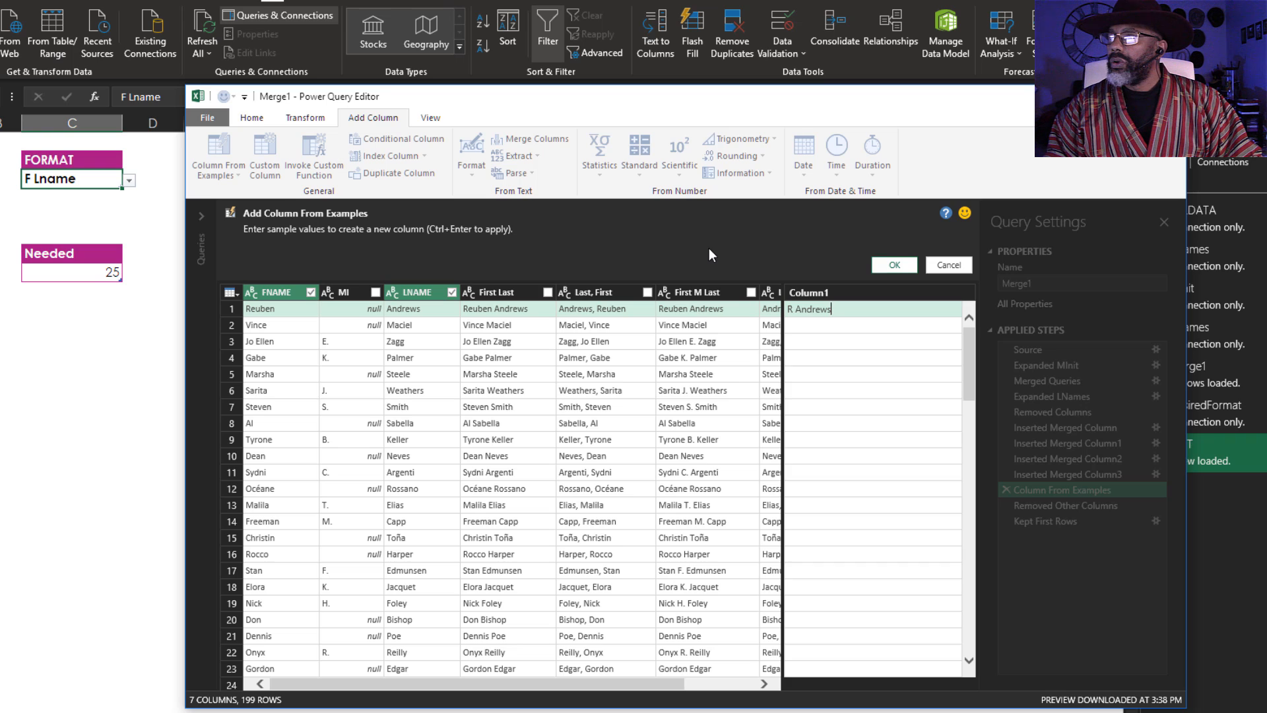
pyautogui.press('Return')
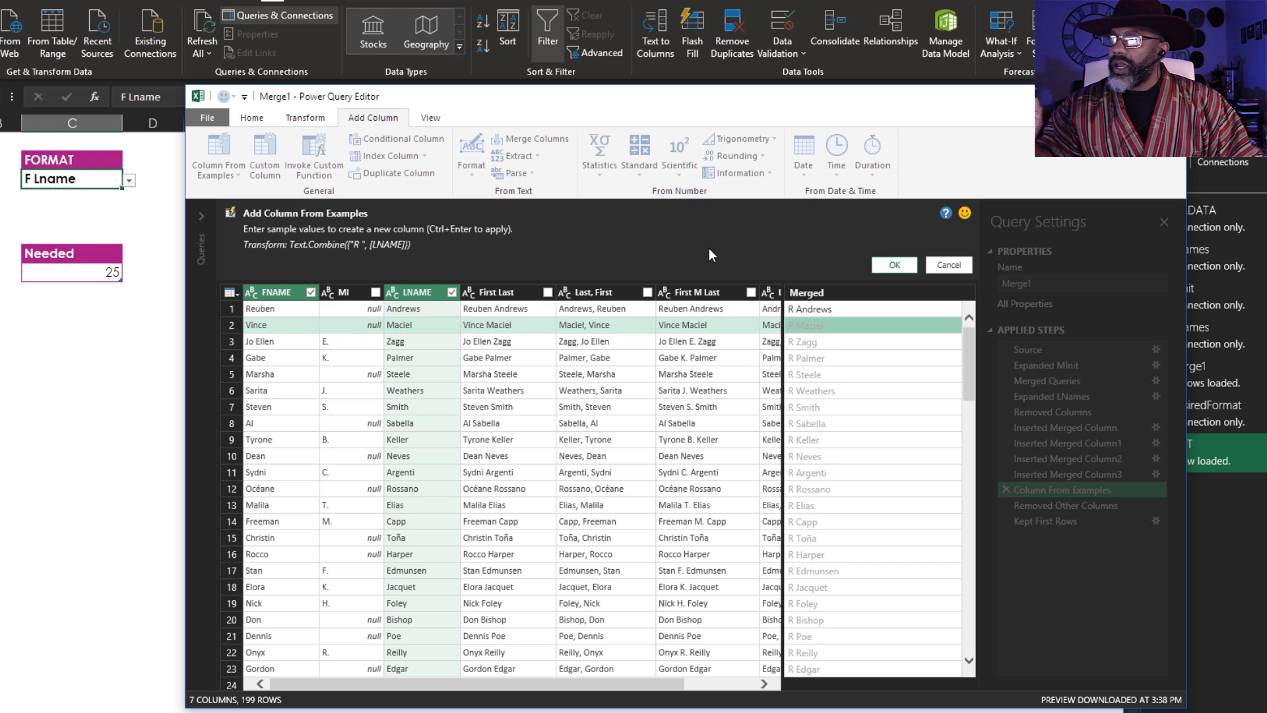
pyautogui.press('Down')
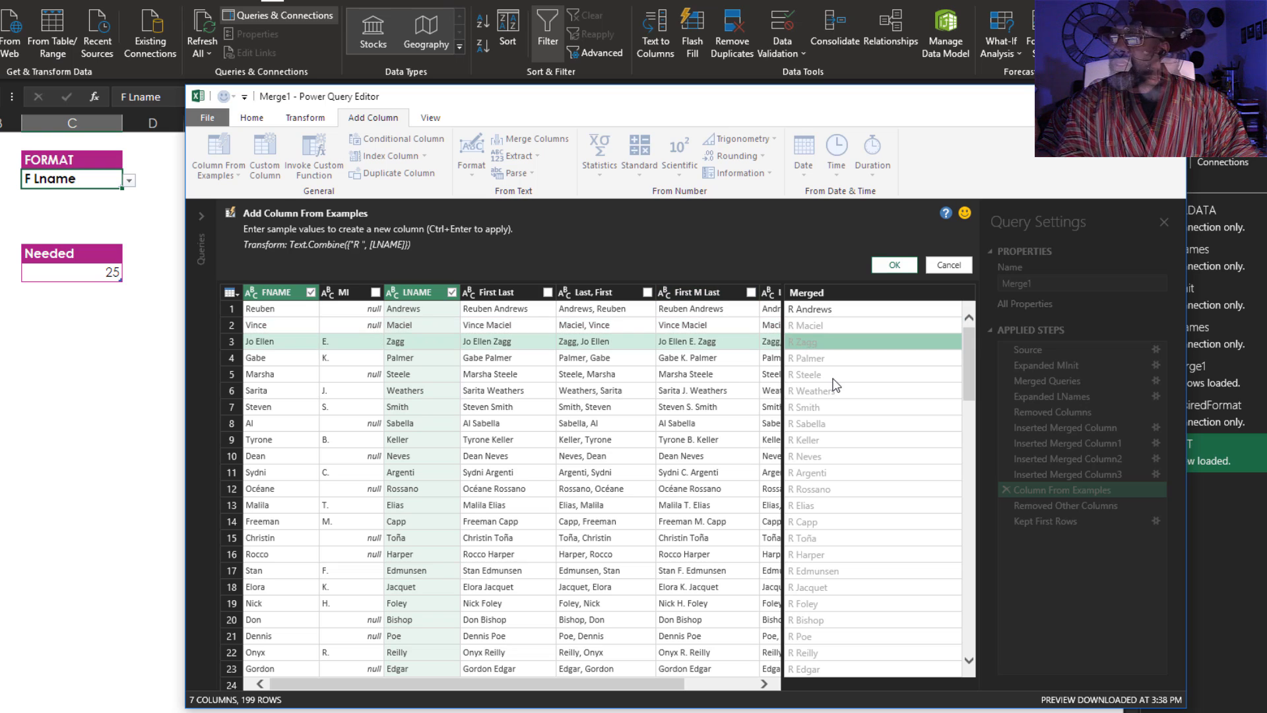
pyautogui.write('J Zagg')
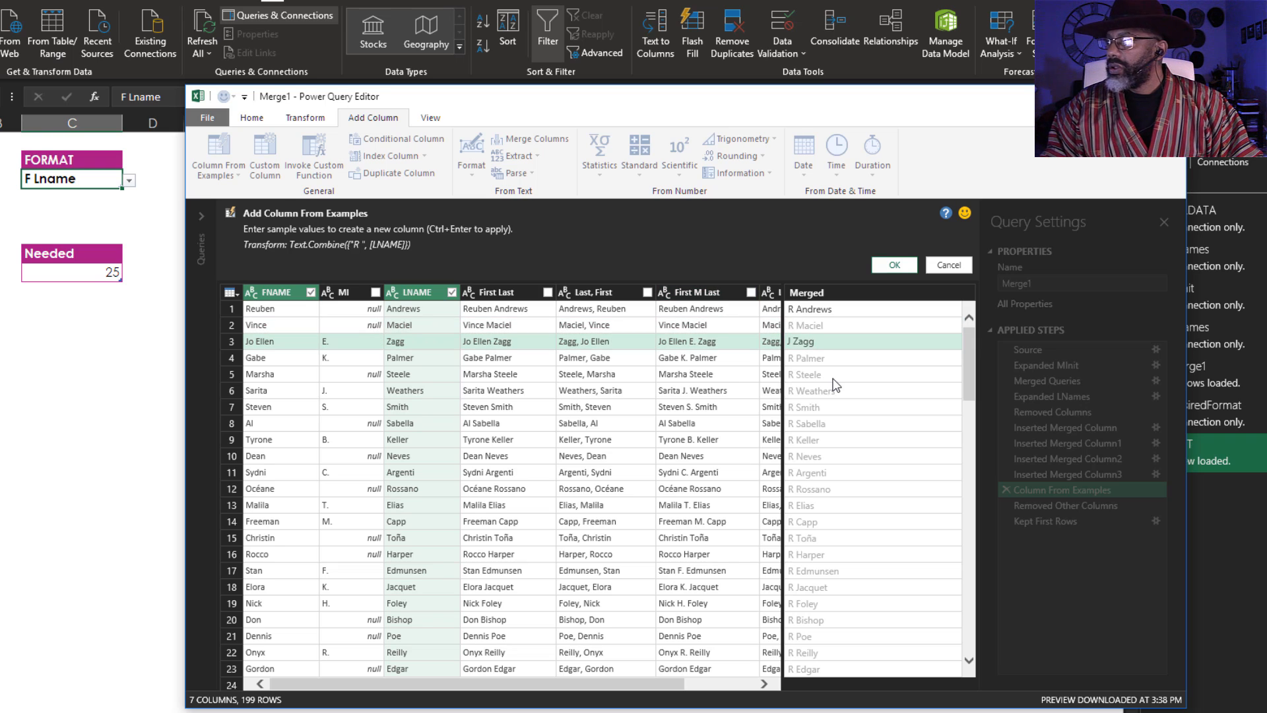
pyautogui.press('Return')
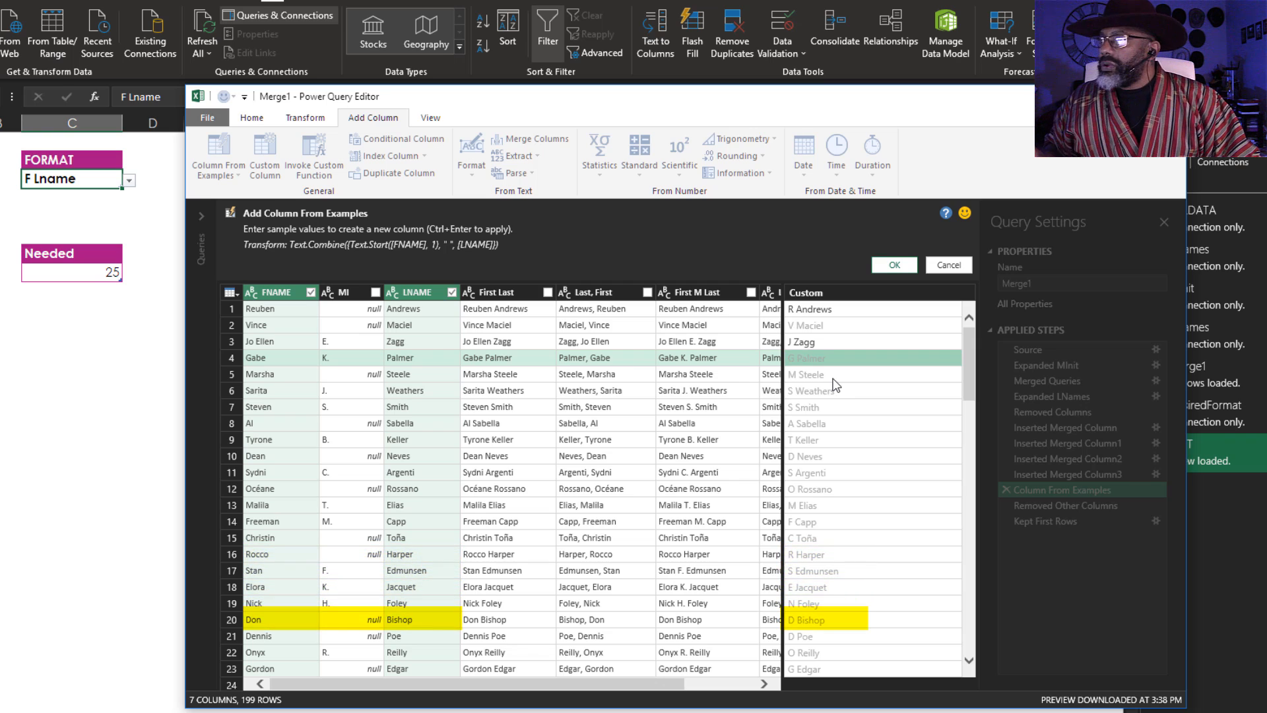
pyautogui.click(883, 268)
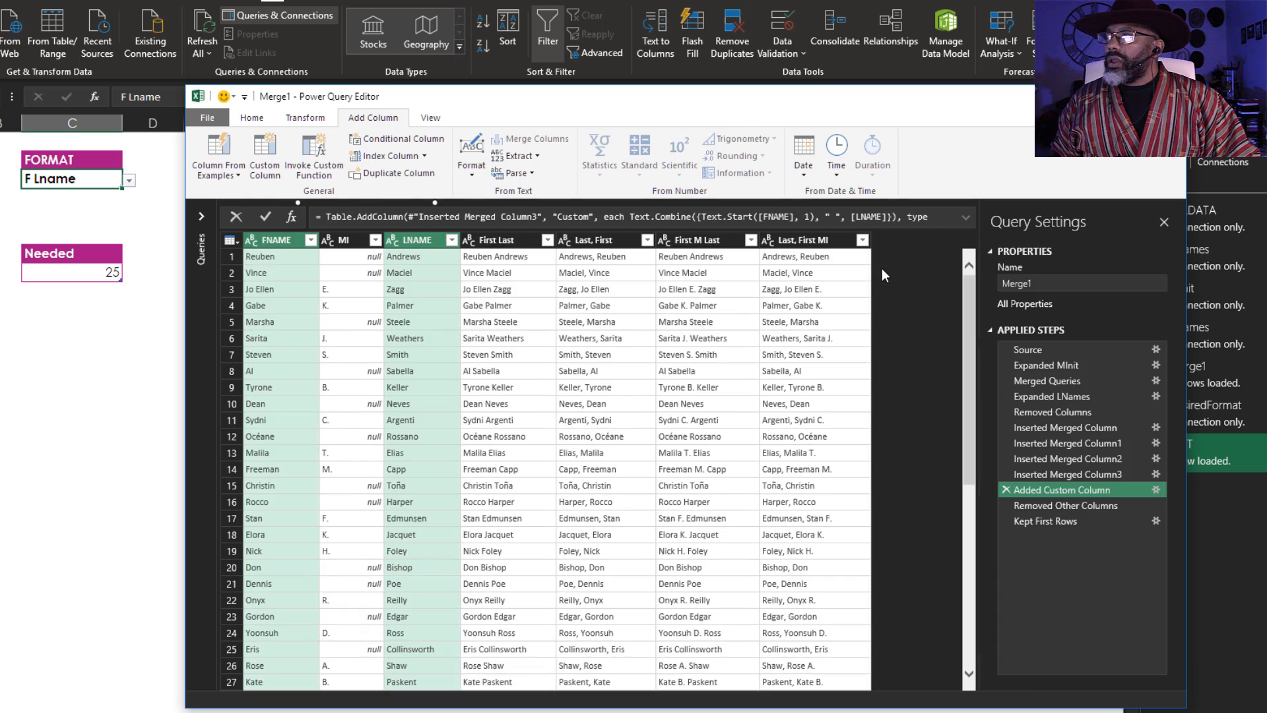
# Rename the new Custom column to "F Lname" as an inserted intermediate step.
pyautogui.doubleClick(908, 241)
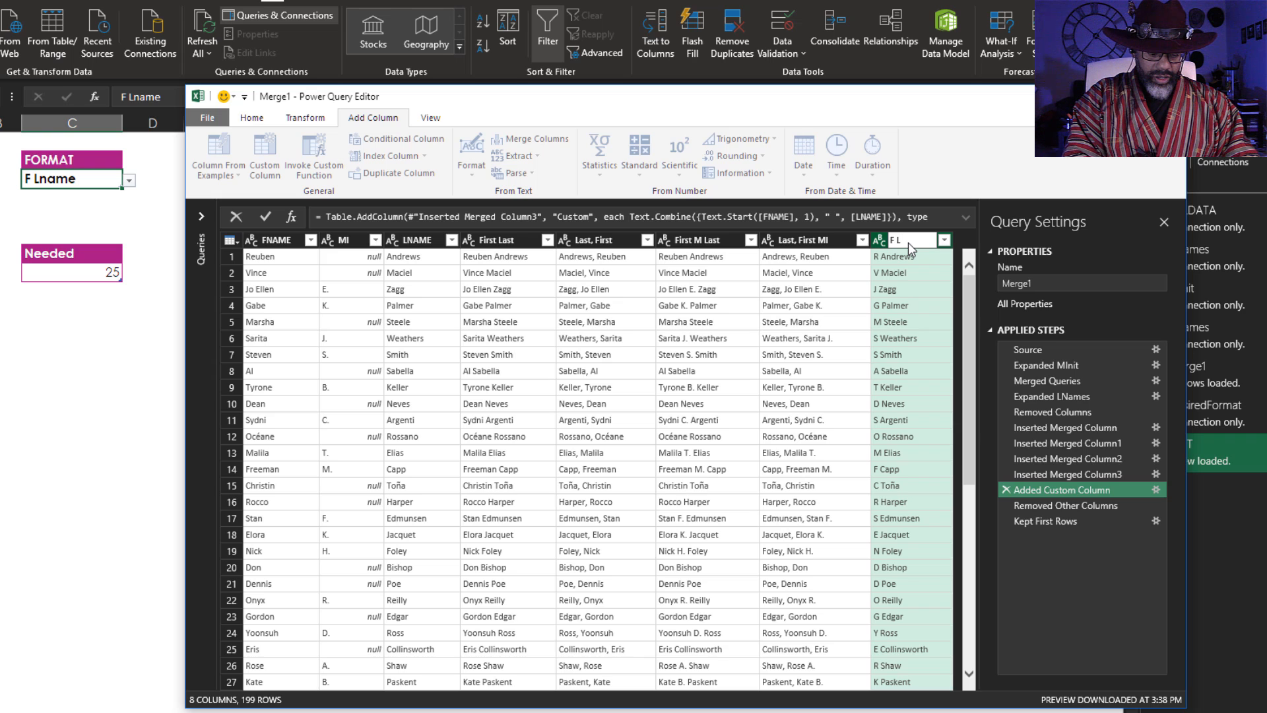
pyautogui.write('name')
pyautogui.press('Return')
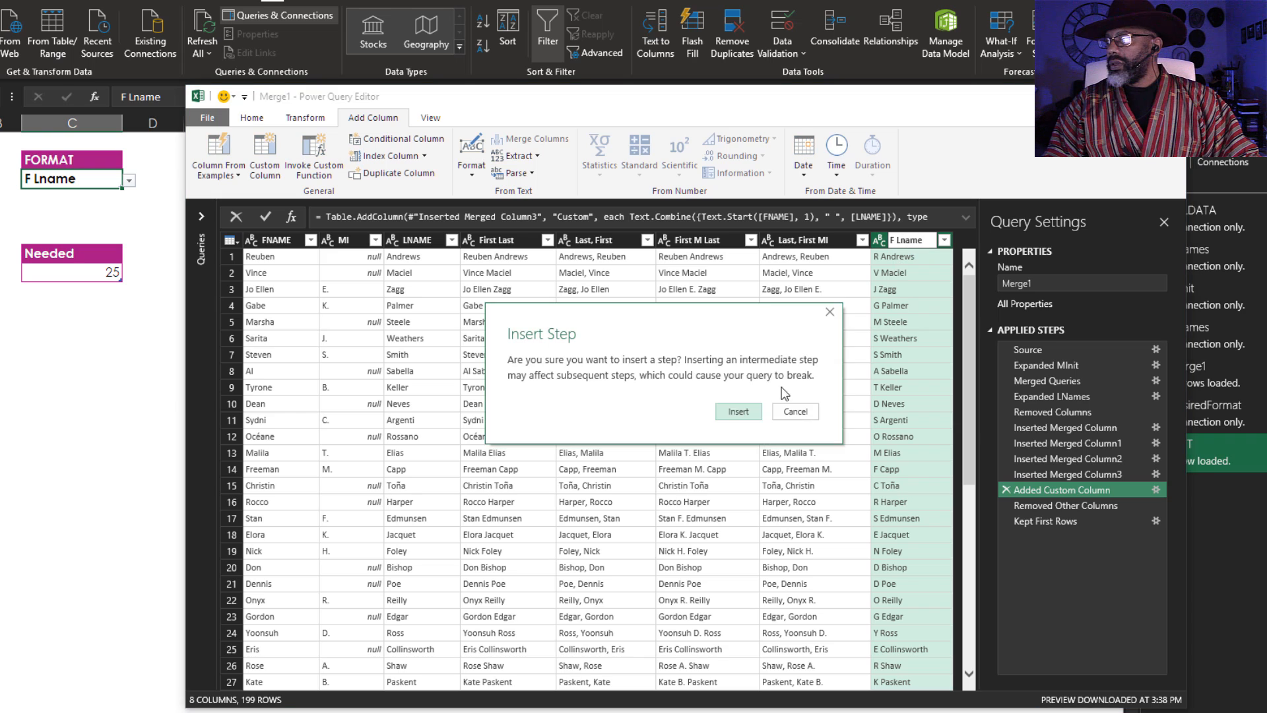
pyautogui.click(751, 417)
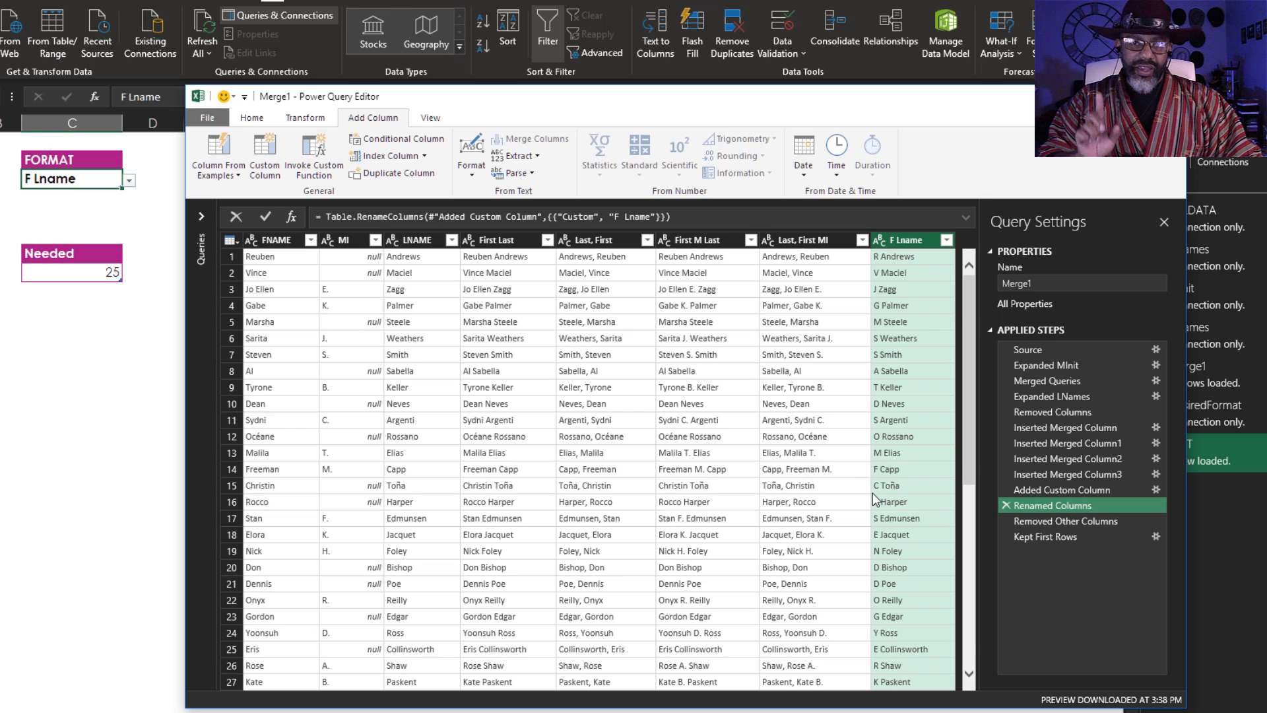
# Go to Merge1's Kept First Rows step, then close and load the query to the Form worksheet.
pyautogui.click(1035, 538)
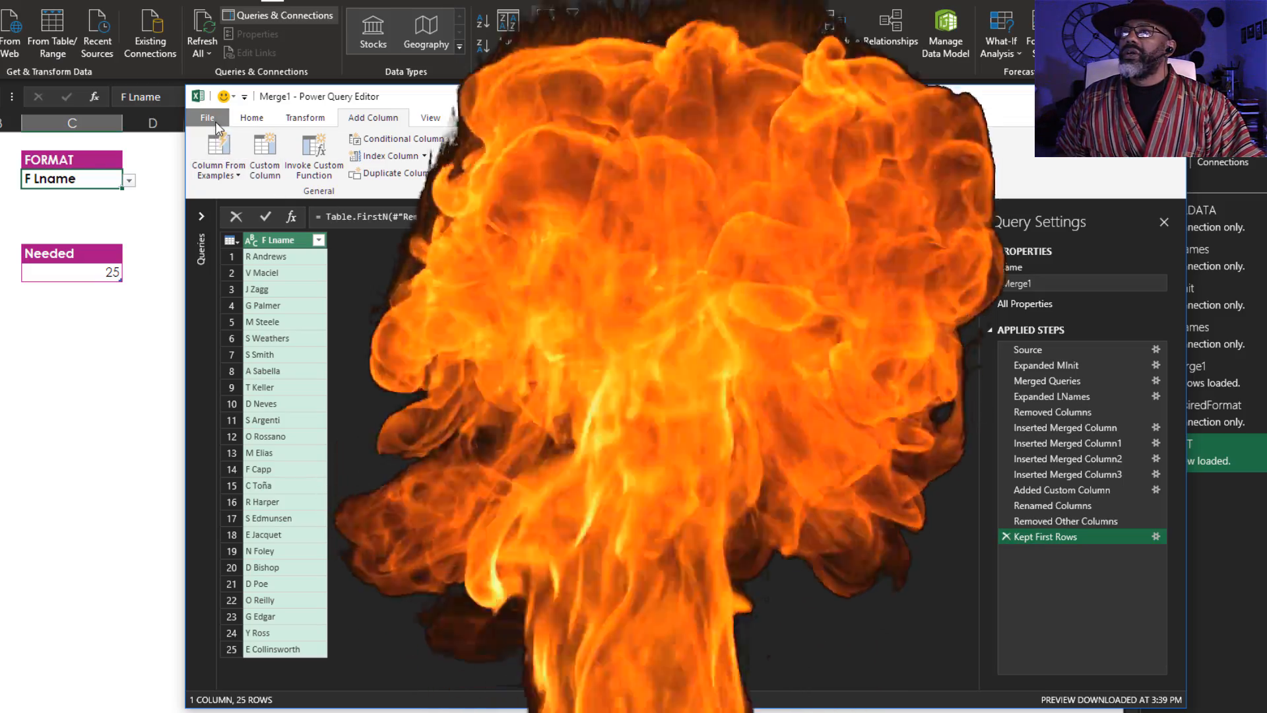
pyautogui.click(216, 122)
pyautogui.click(218, 143)
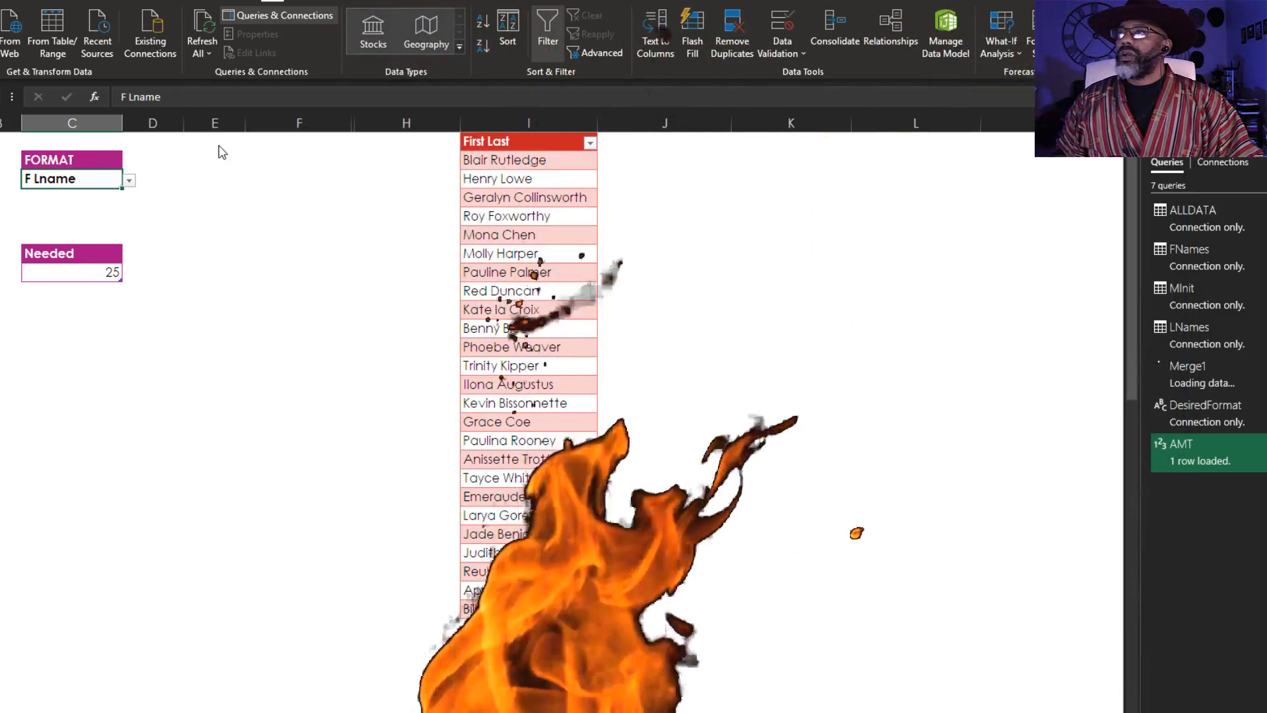